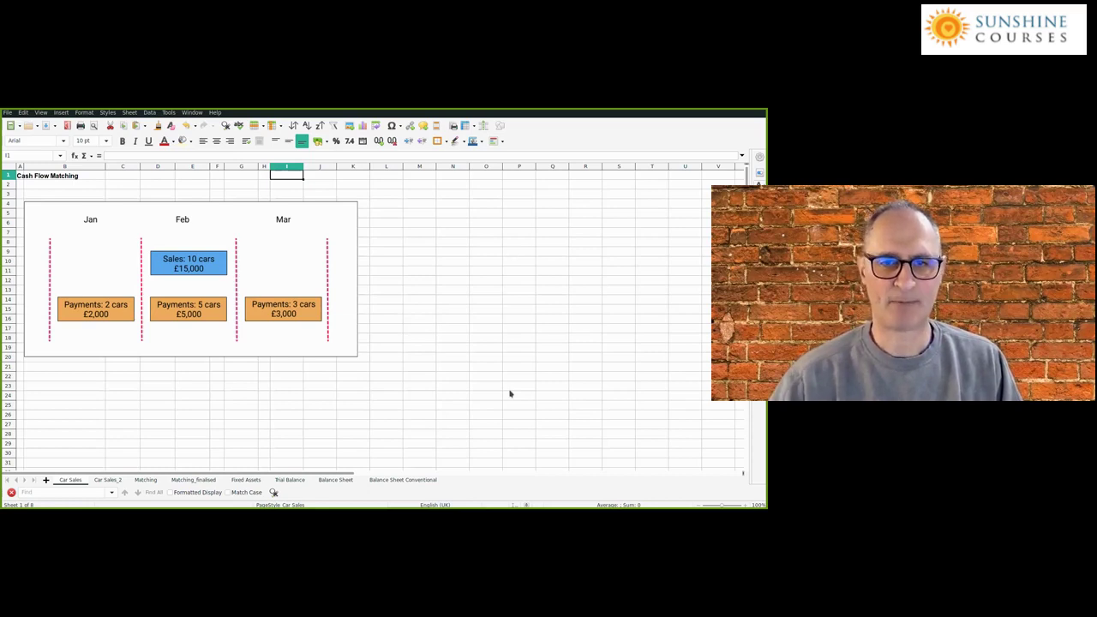
# Step: Switch to the Car Sales_2 sheet showing the Movements in the Month table
pyautogui.click(109, 480)
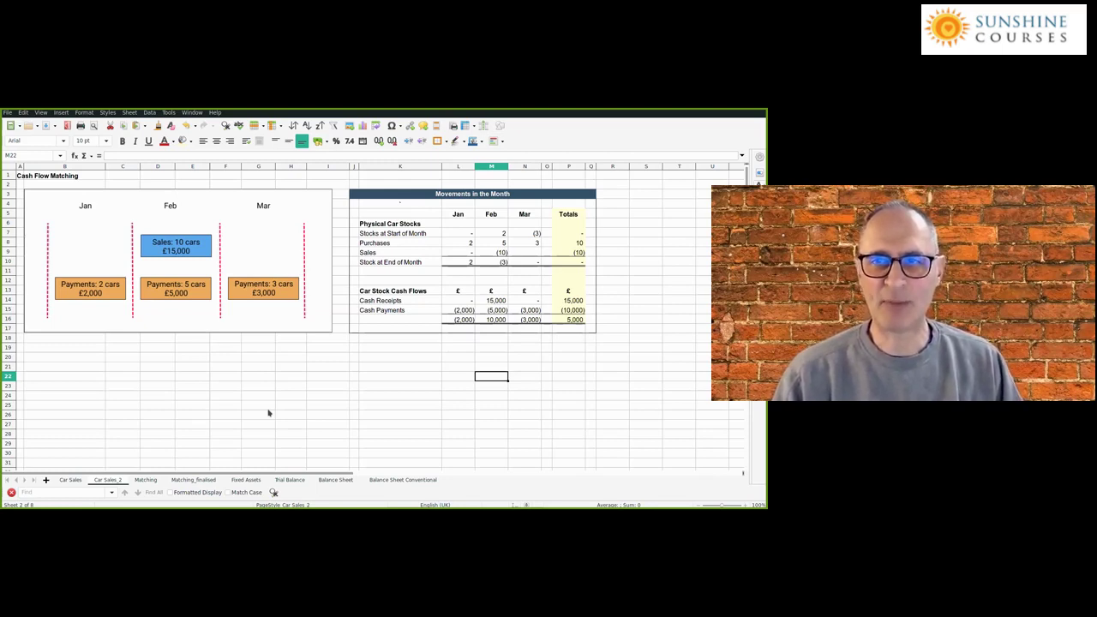
pyautogui.click(491, 233)
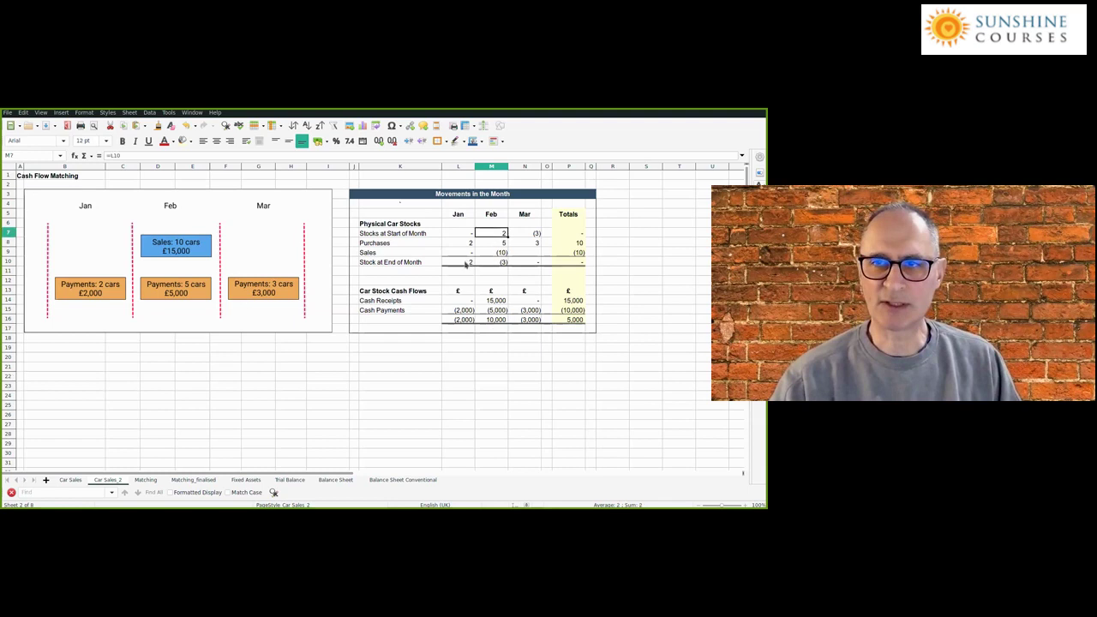
pyautogui.click(467, 264)
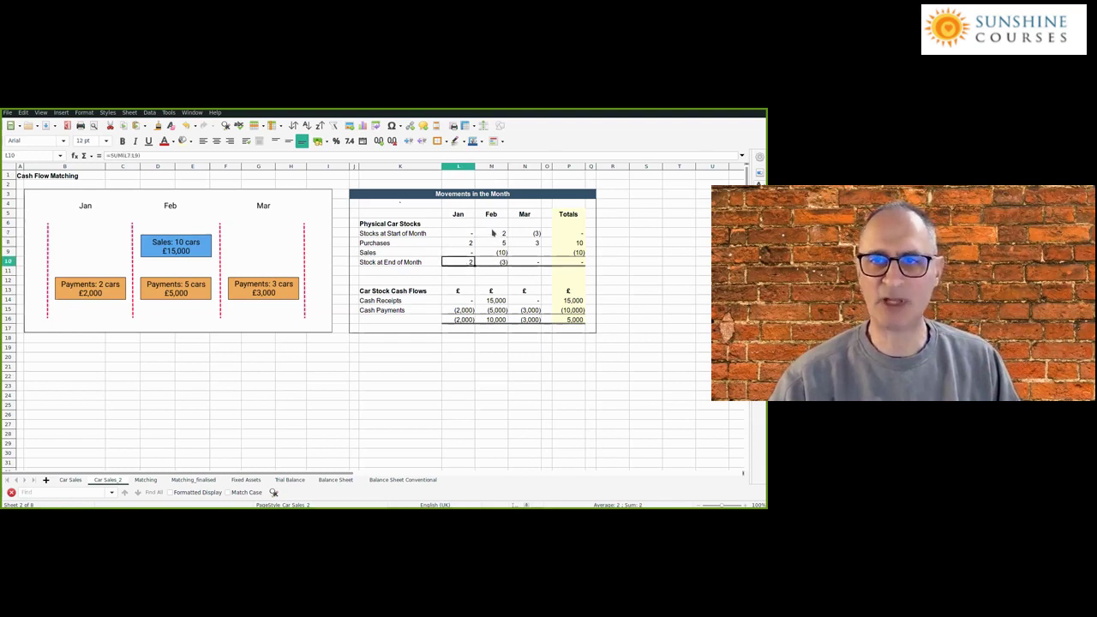
pyautogui.click(492, 244)
pyautogui.click(492, 255)
pyautogui.click(493, 261)
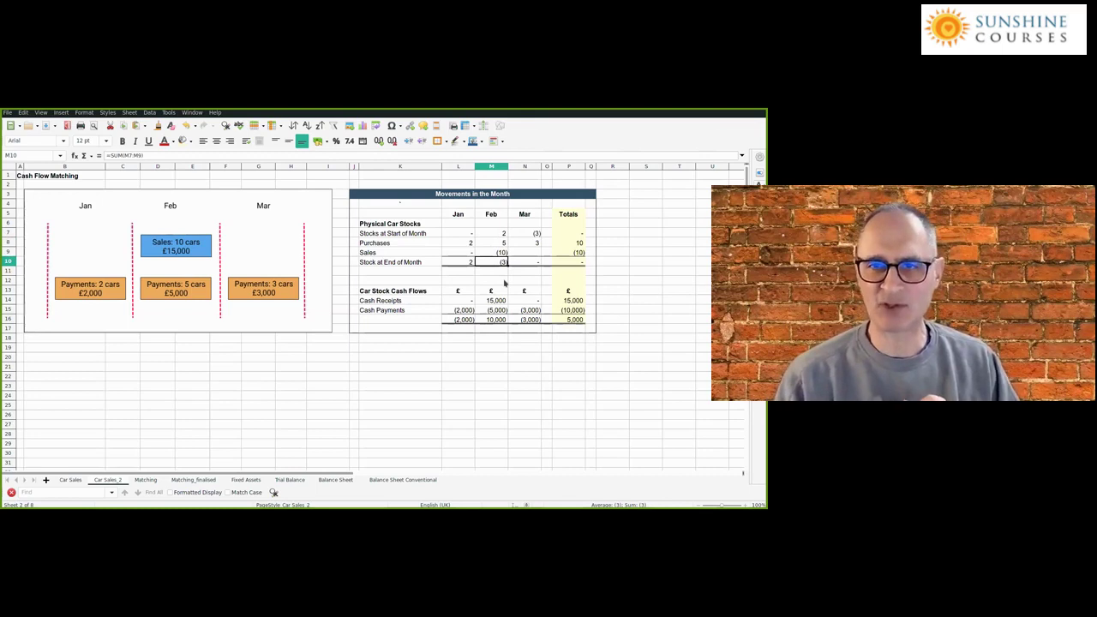
pyautogui.click(530, 234)
pyautogui.click(490, 264)
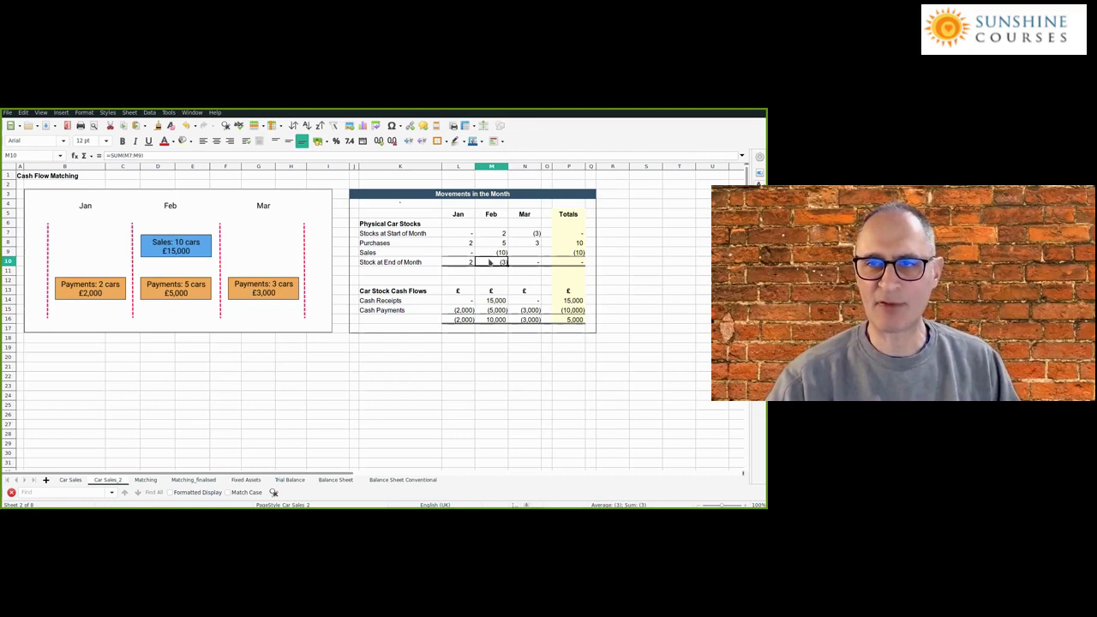
pyautogui.click(529, 235)
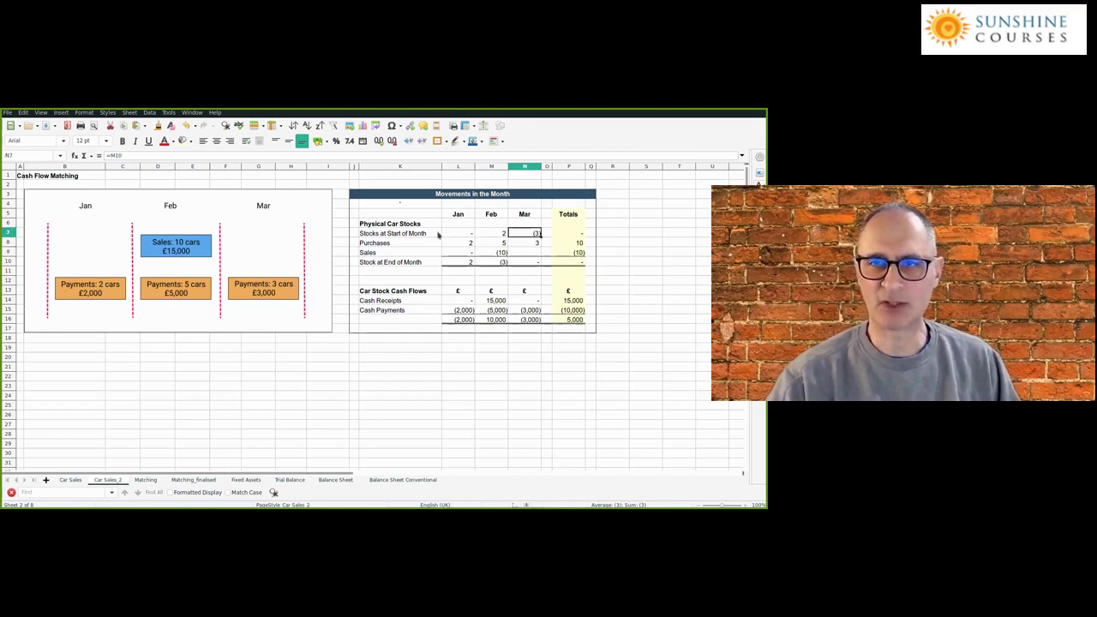
pyautogui.click(532, 244)
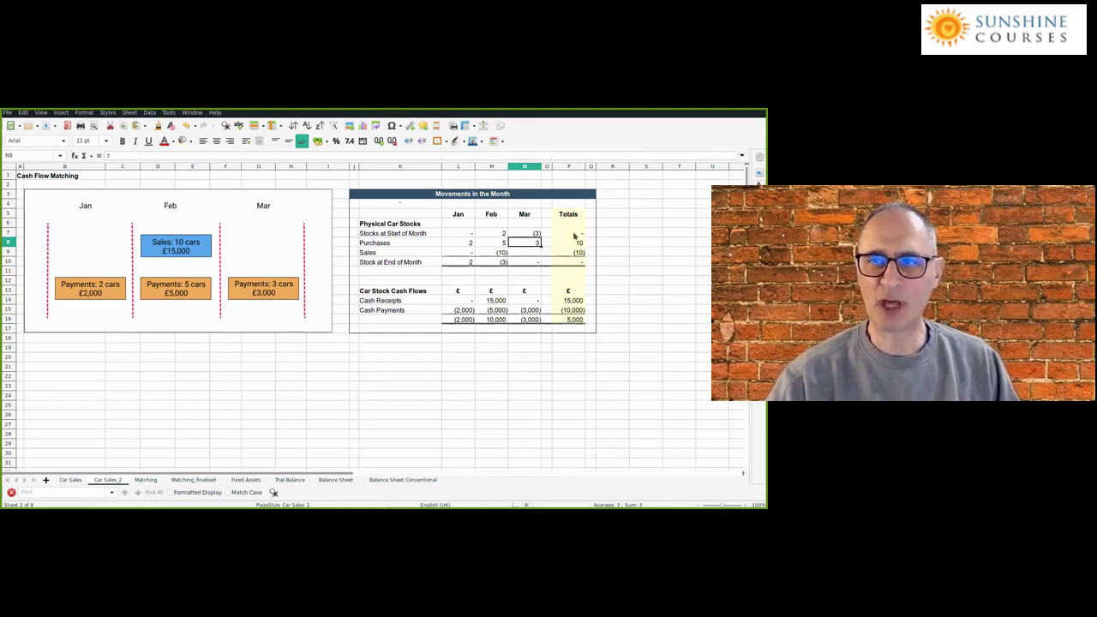
pyautogui.click(573, 234)
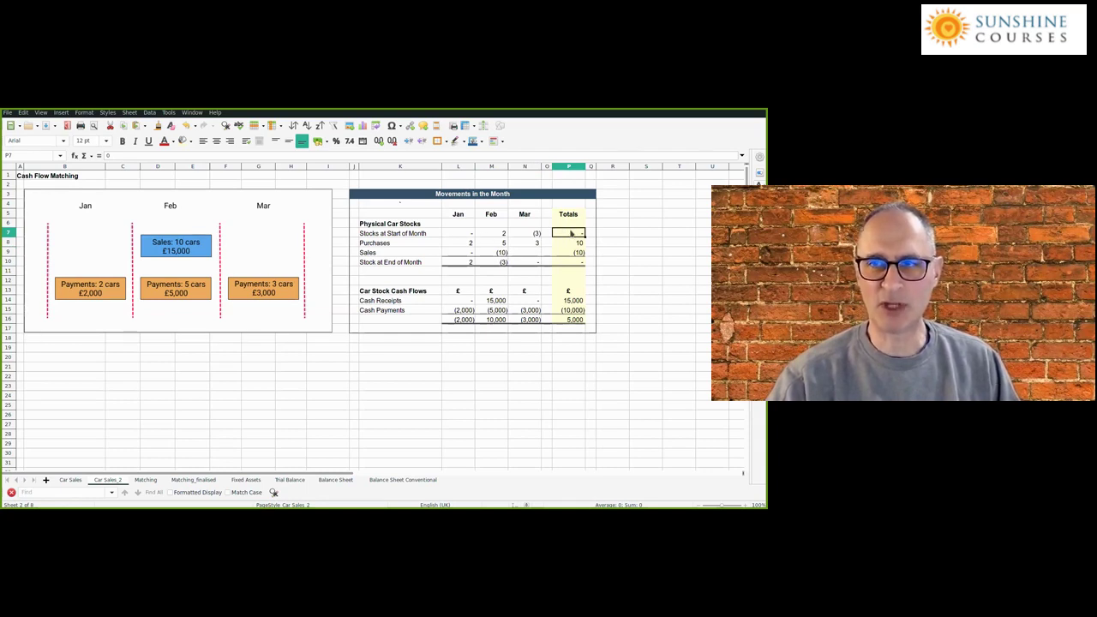
pyautogui.click(570, 243)
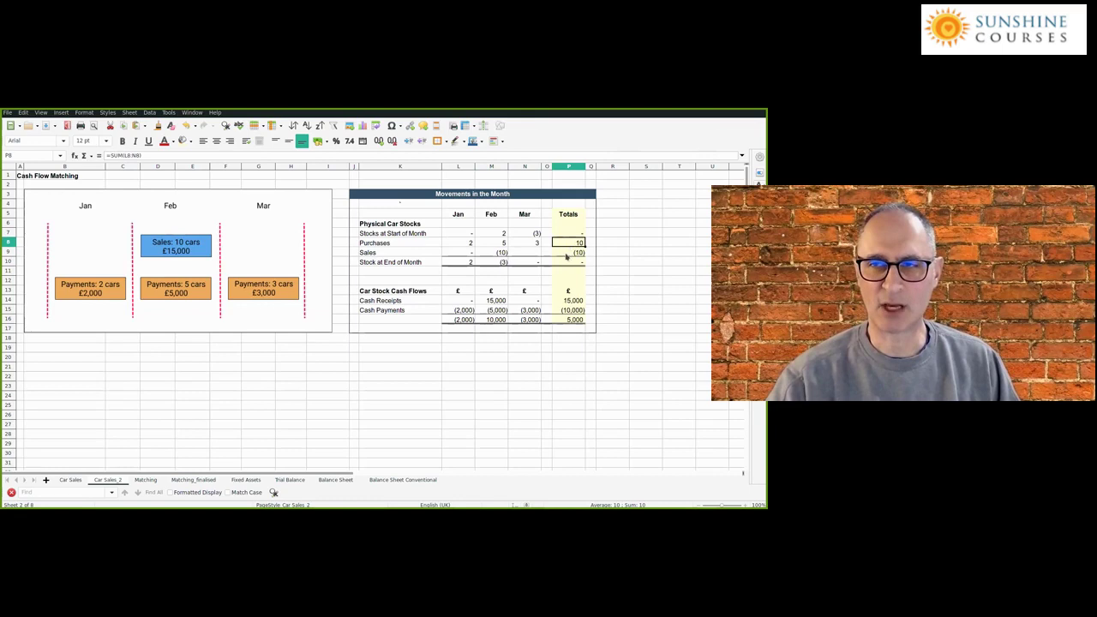
pyautogui.click(566, 255)
pyautogui.click(566, 264)
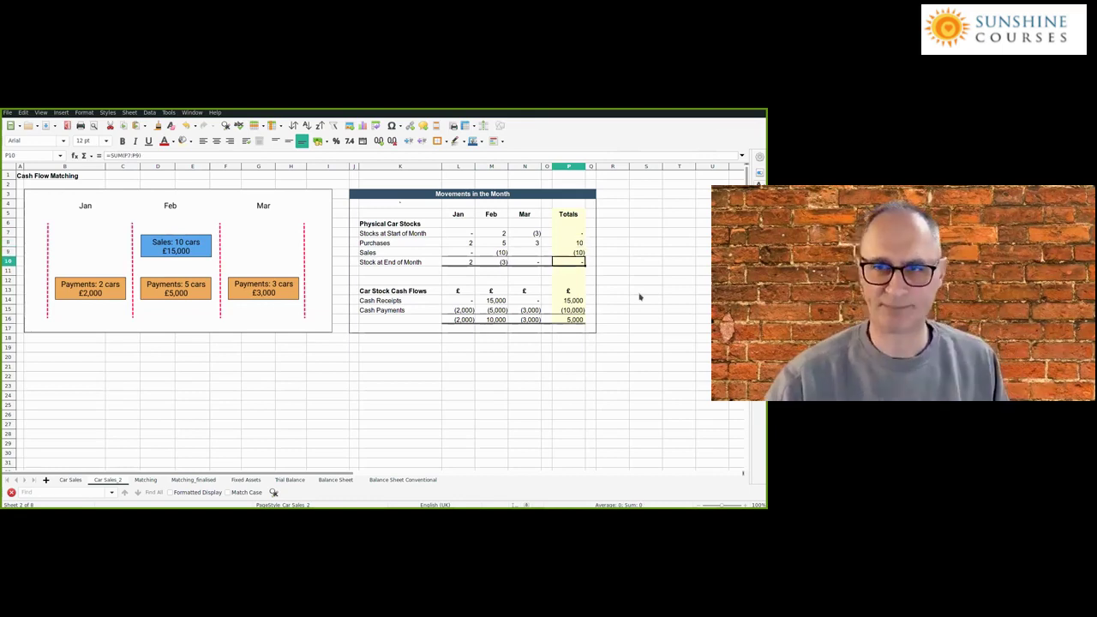
pyautogui.click(471, 303)
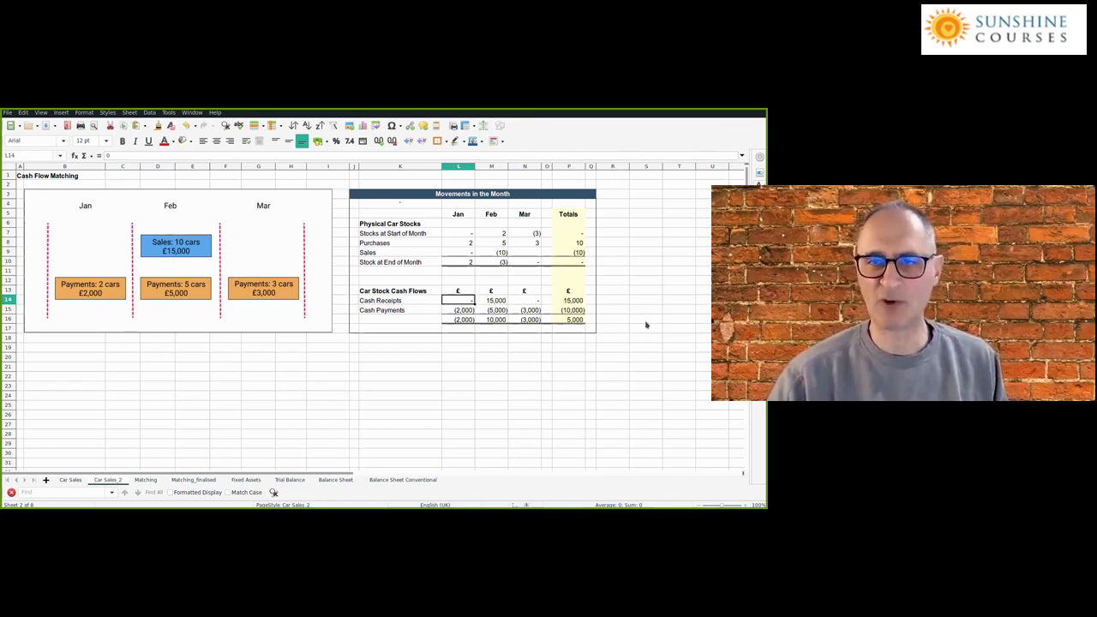
pyautogui.press('Down')
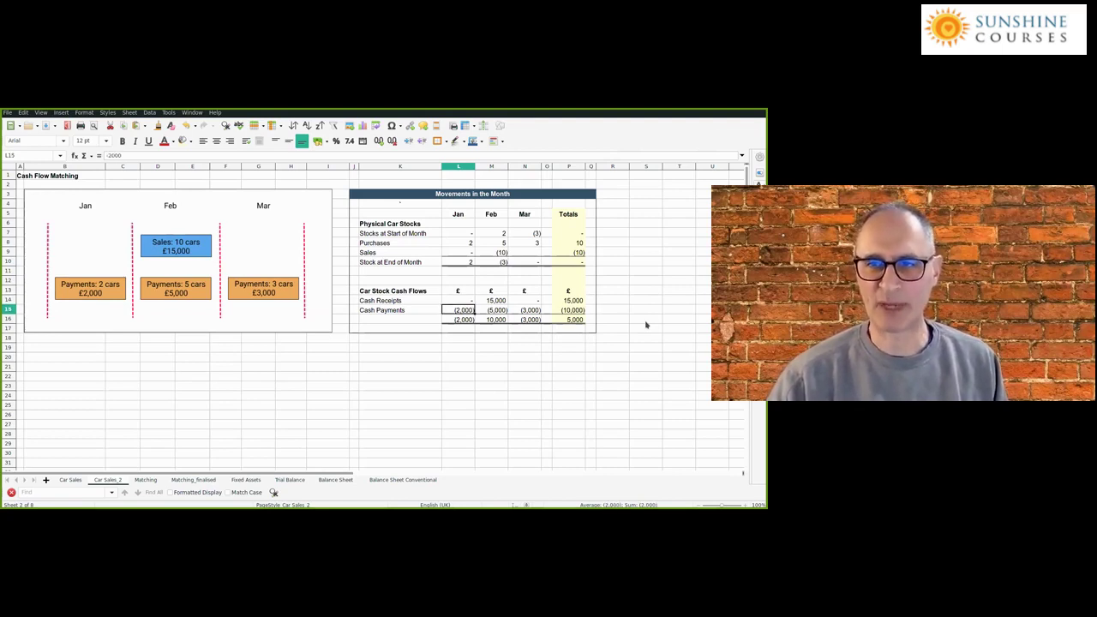
pyautogui.press('Up')
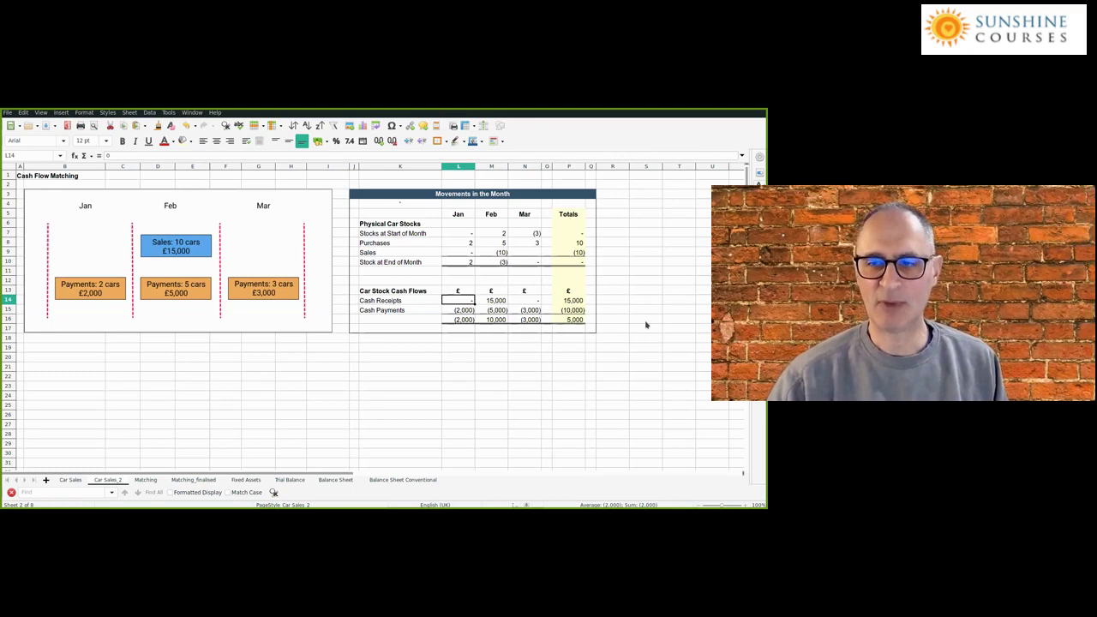
pyautogui.press('Right')
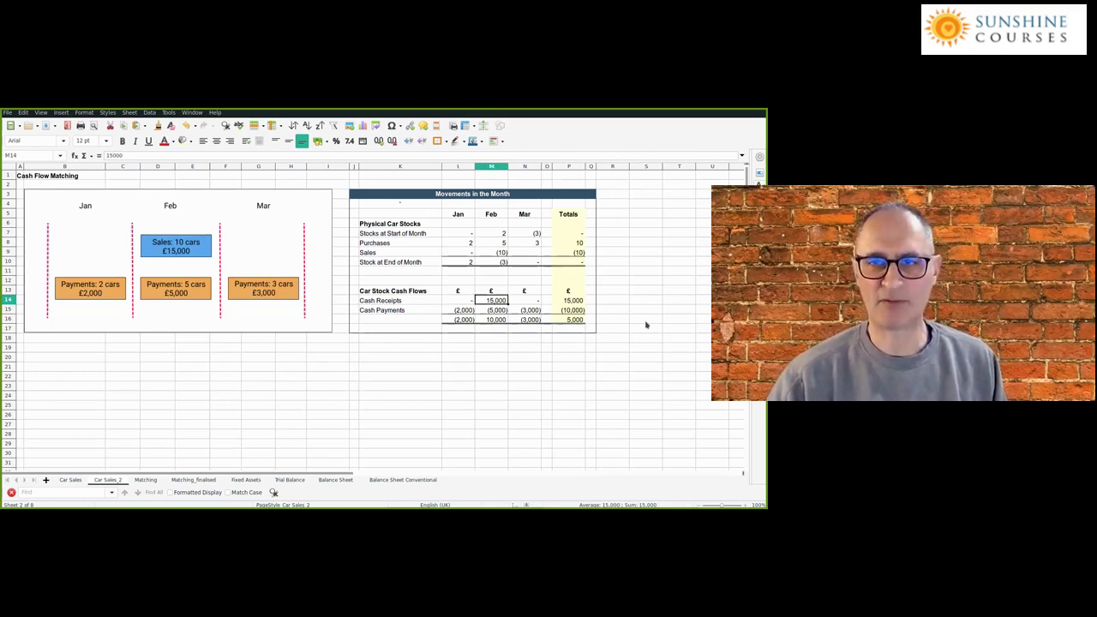
pyautogui.press('Down')
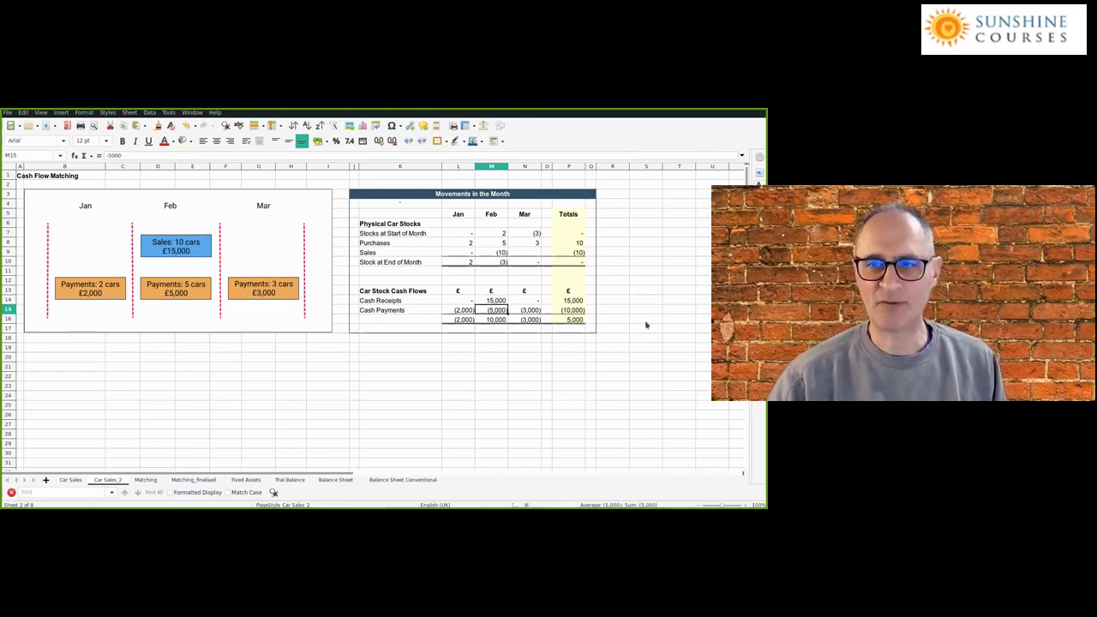
pyautogui.press('Down')
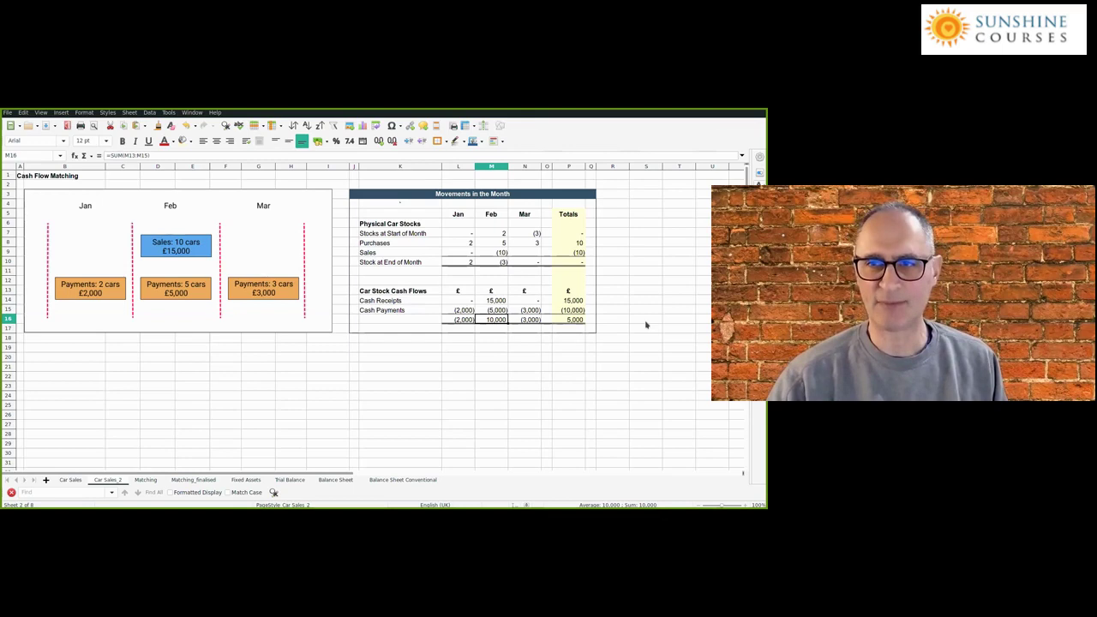
pyautogui.press('Right')
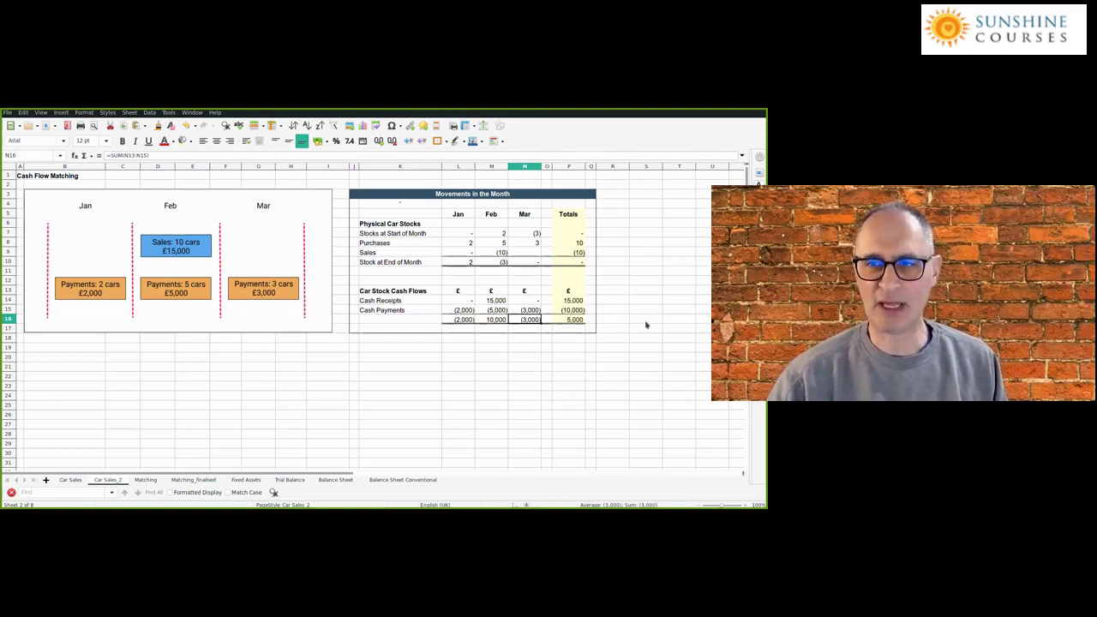
pyautogui.press('Left')
pyautogui.press('Left')
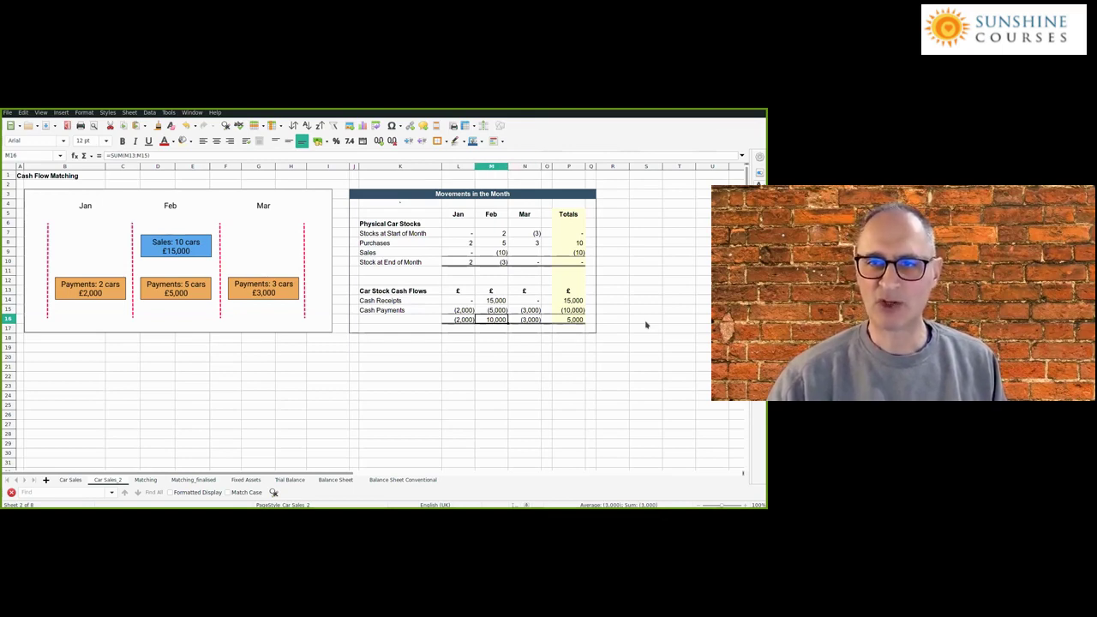
pyautogui.press('Right')
pyautogui.press('Right')
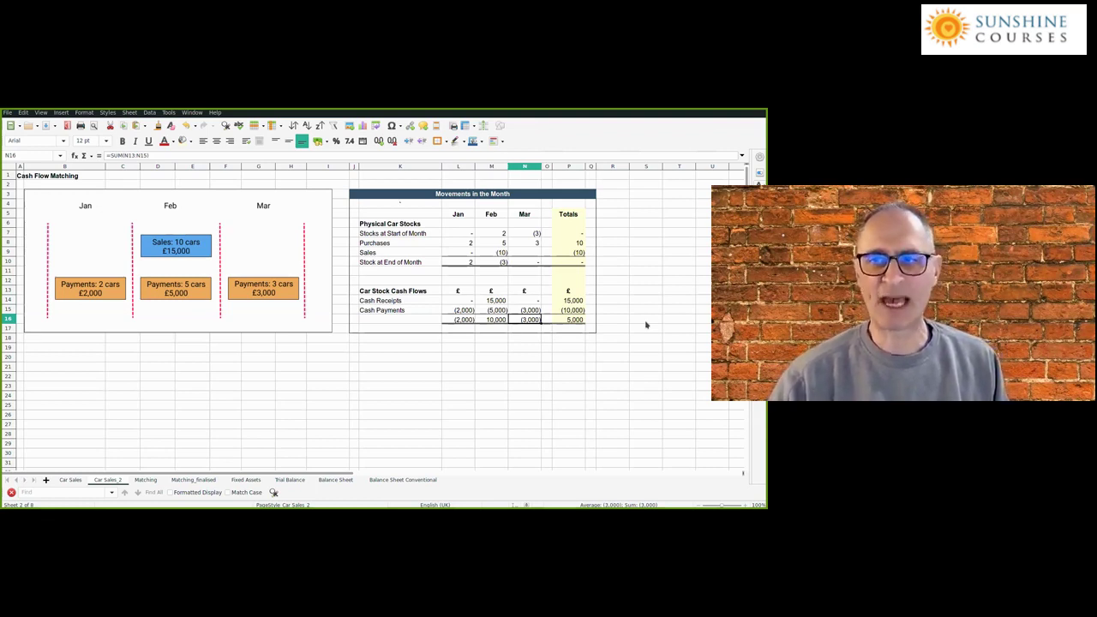
pyautogui.press('Left')
pyautogui.press('Left')
pyautogui.press('Up')
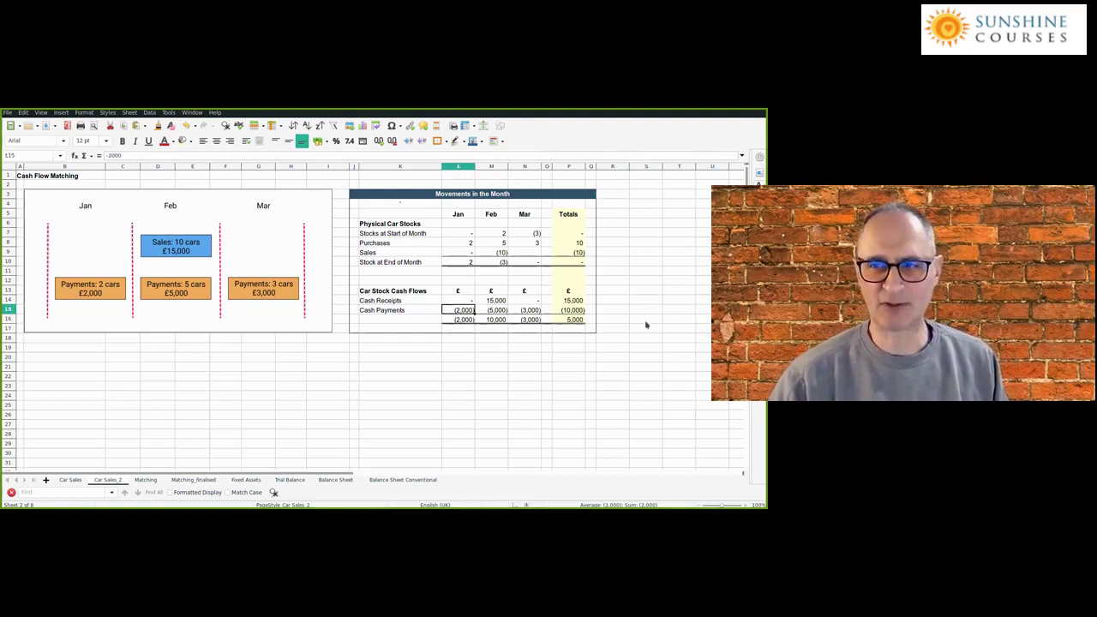
pyautogui.press('Right')
pyautogui.press('Right')
pyautogui.press('Right')
pyautogui.press('Right')
pyautogui.press('Up')
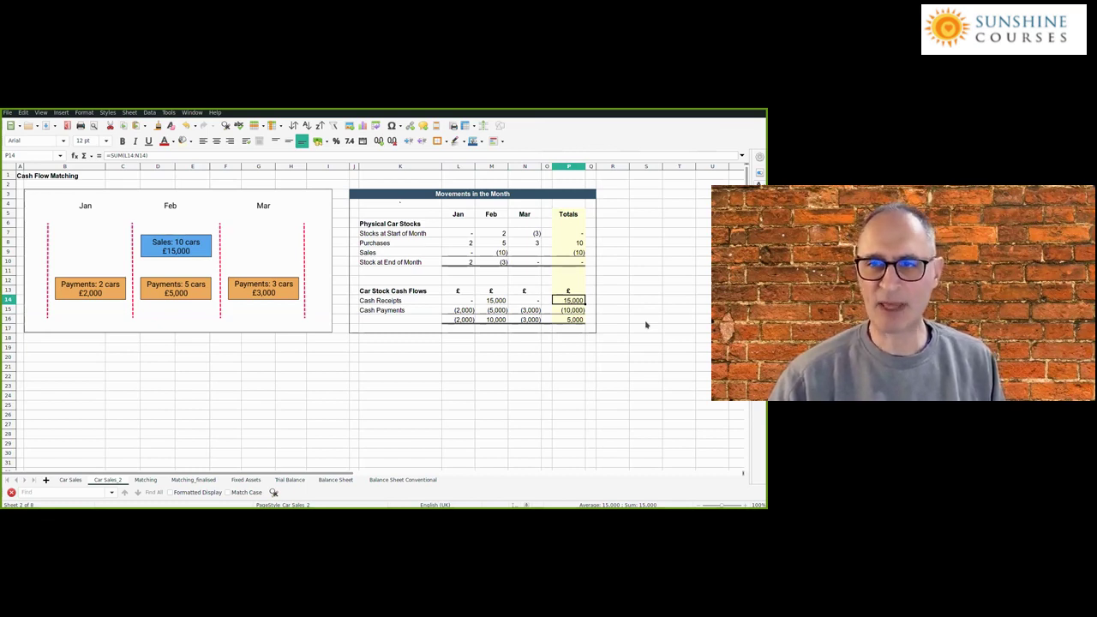
pyautogui.press('Down')
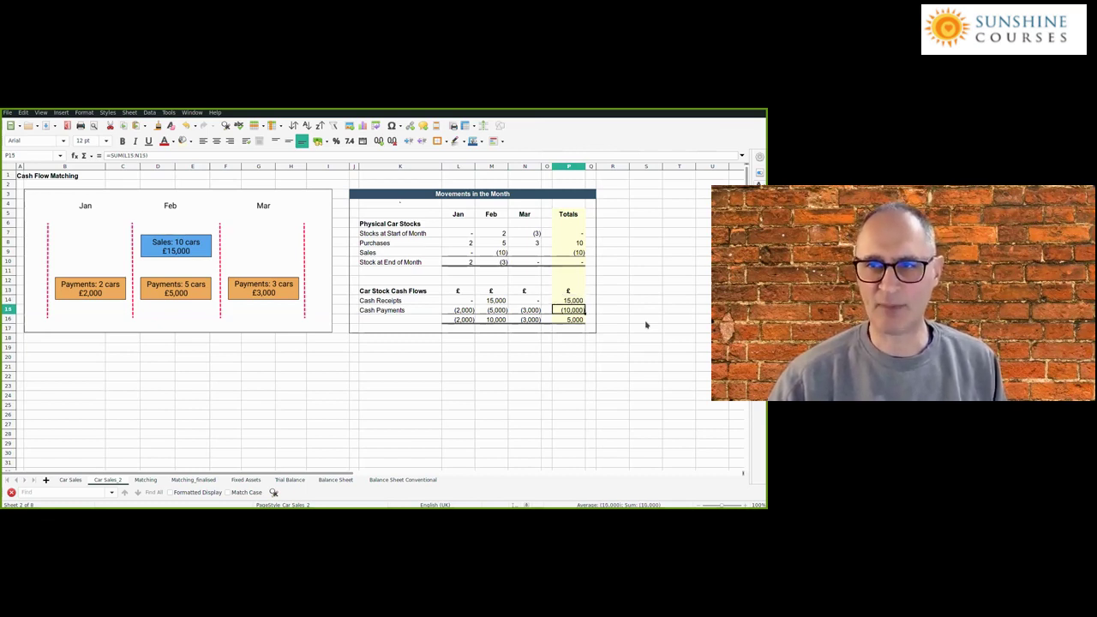
pyautogui.press('Up')
pyautogui.press('Up')
pyautogui.press('Up')
pyautogui.press('Up')
pyautogui.press('Up')
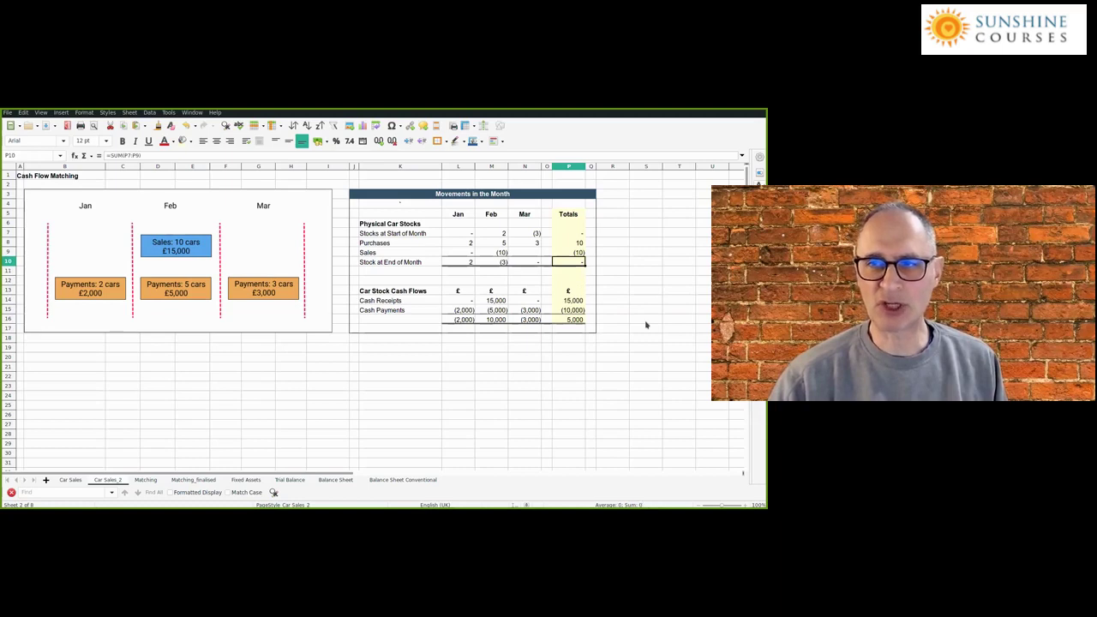
pyautogui.press('Down')
pyautogui.press('Down')
pyautogui.press('Down')
pyautogui.press('Down')
pyautogui.press('Down')
pyautogui.press('Down')
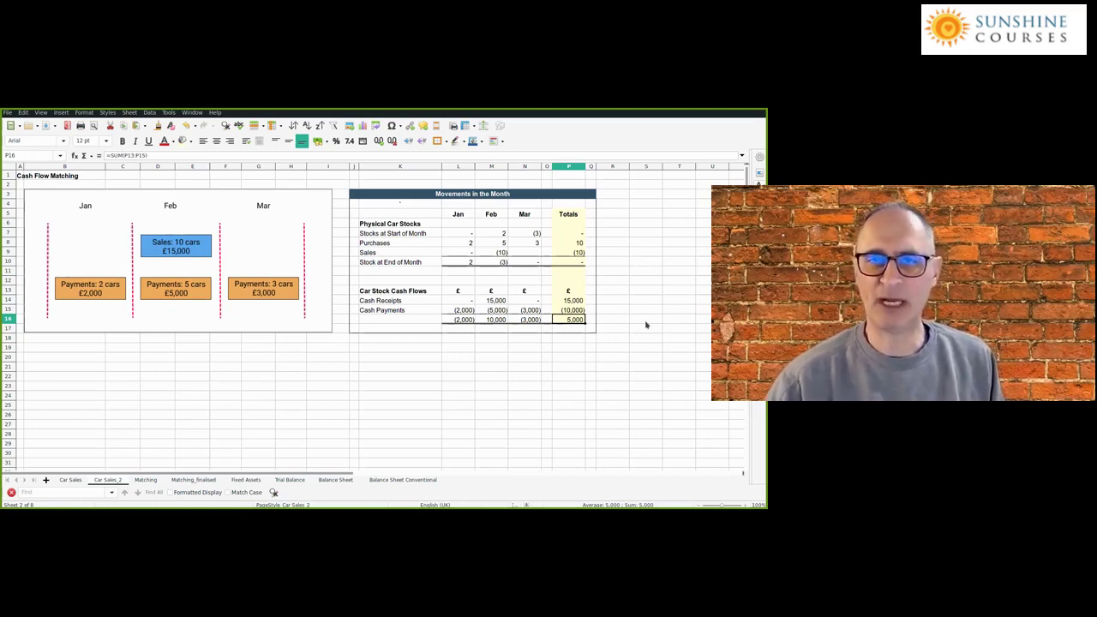
pyautogui.click(154, 482)
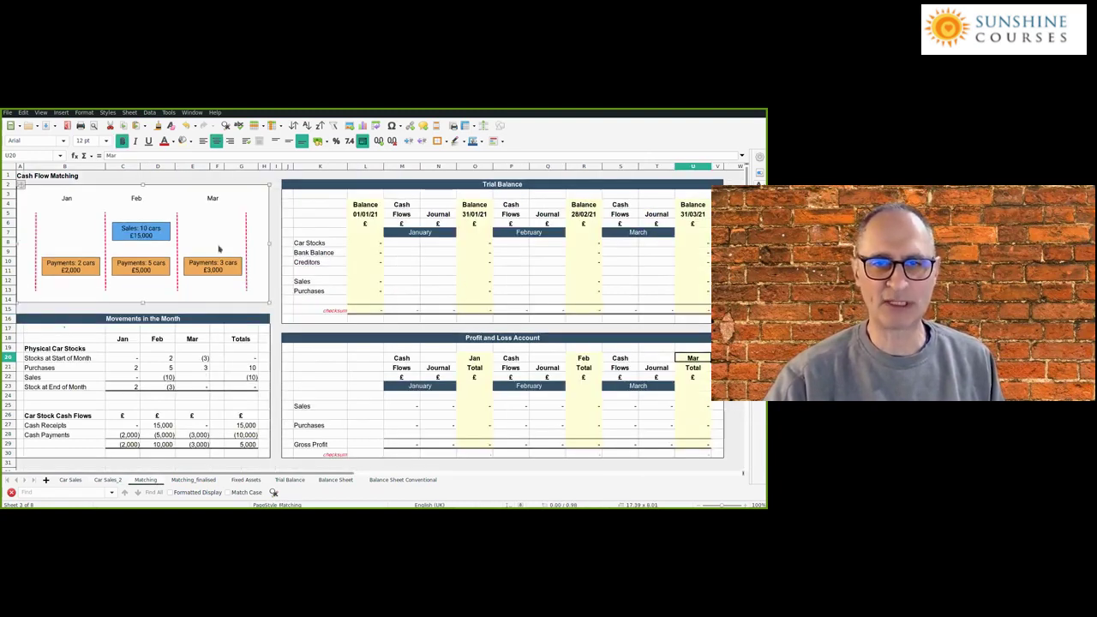
# Step: On the Matching sheet, check the March purchases figure and the January net cash flow total
pyautogui.click(193, 368)
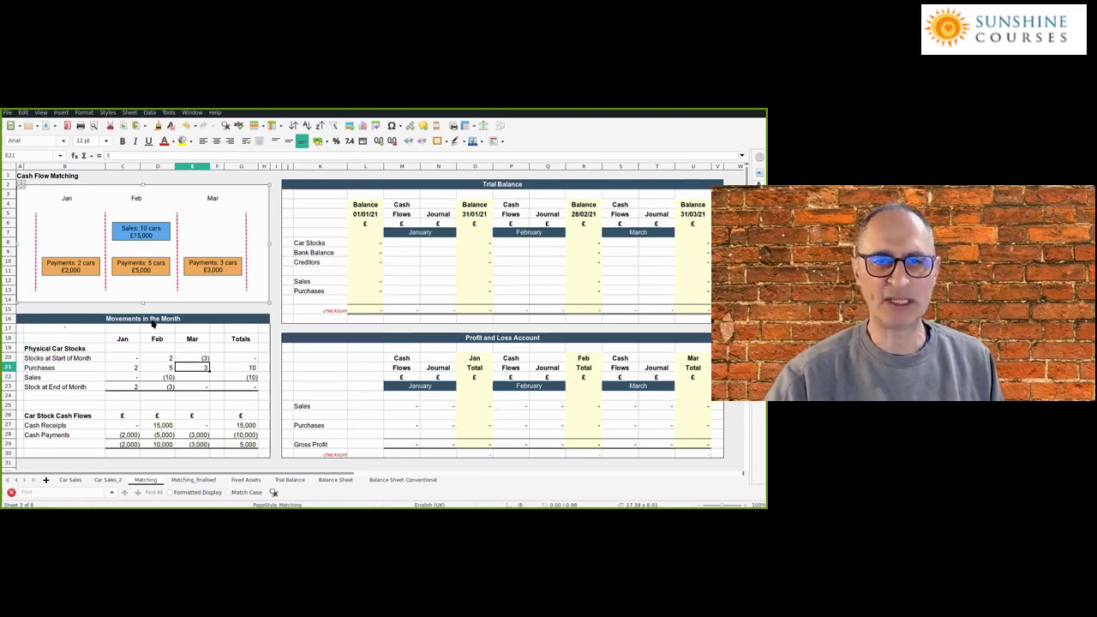
pyautogui.press('Up')
pyautogui.press('Up')
pyautogui.press('Right')
pyautogui.press('Right')
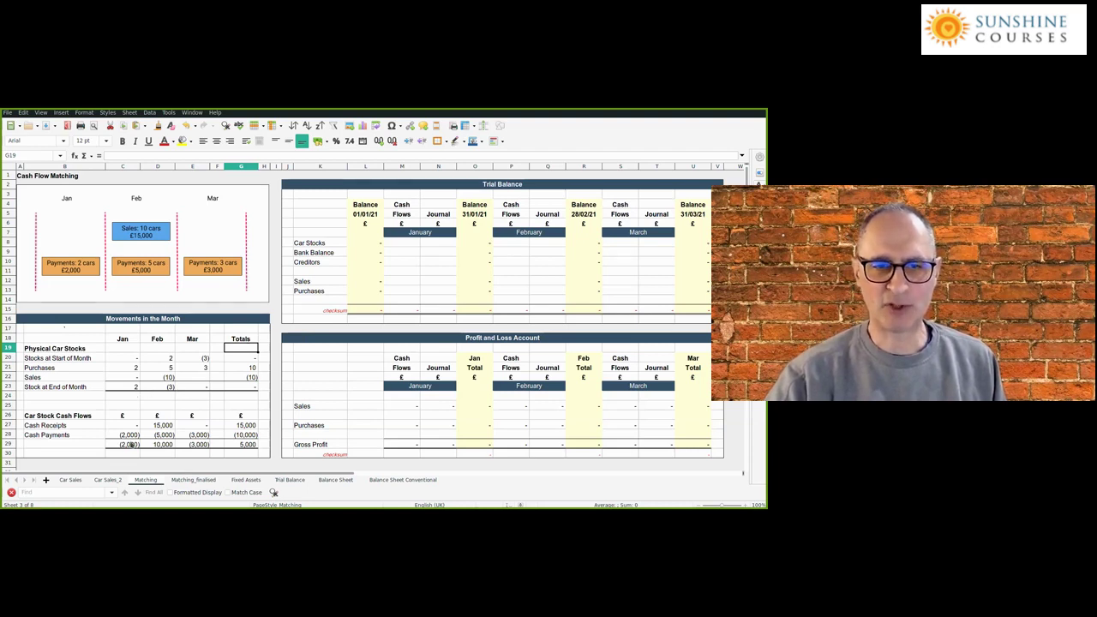
pyautogui.click(130, 445)
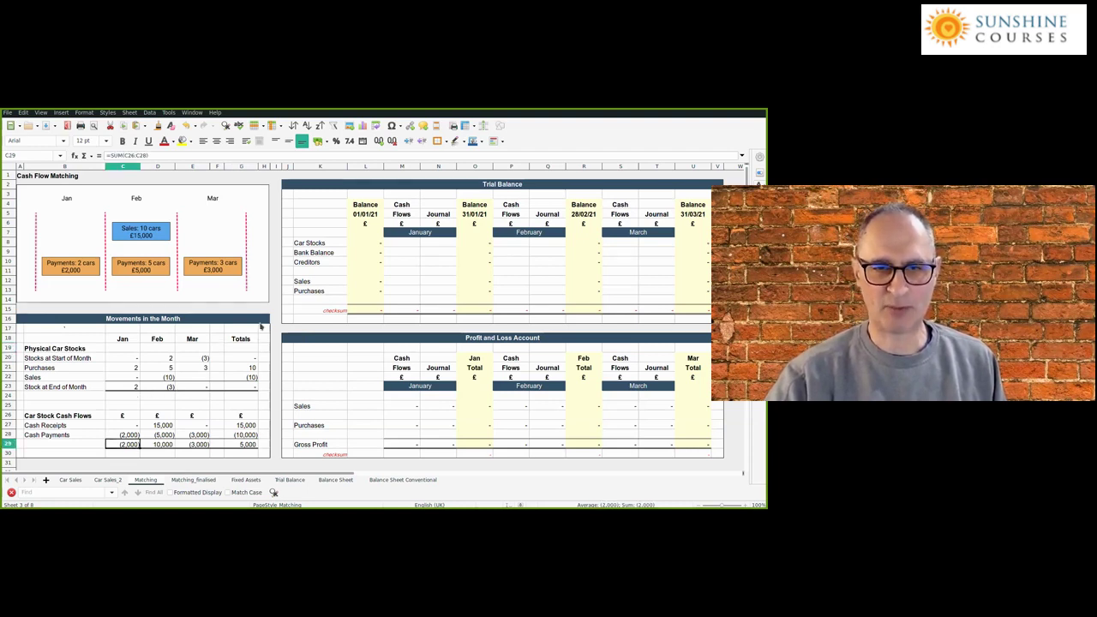
# Step: Link January's Bank Balance cash flow to the January net cash total with =C29
pyautogui.click(401, 254)
pyautogui.write('=C29')
pyautogui.press('Return')
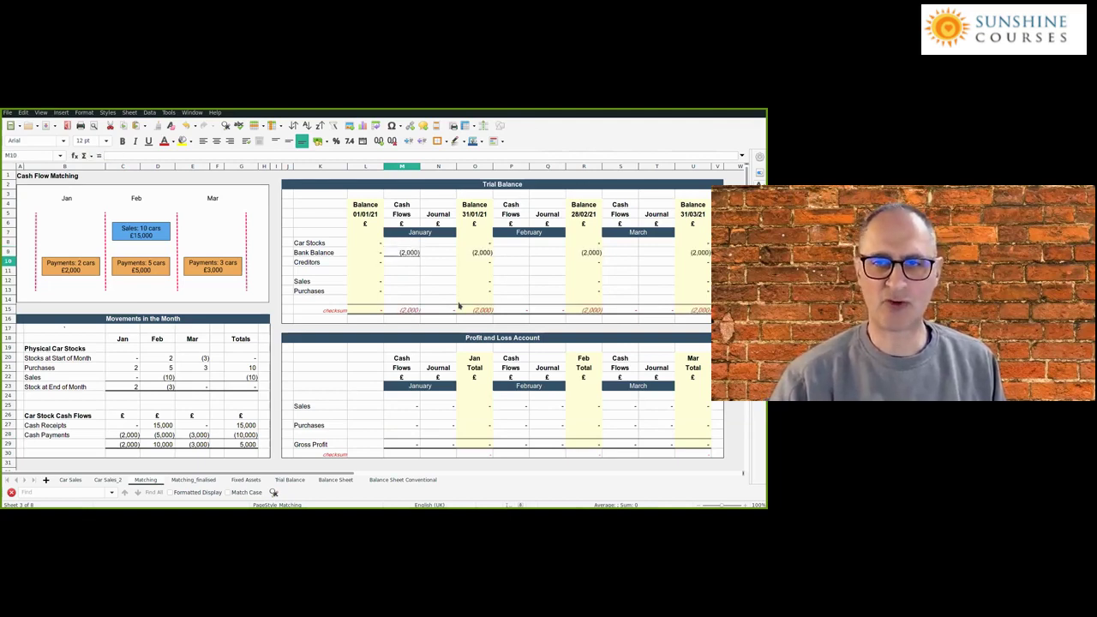
pyautogui.press('Up')
pyautogui.press('Down')
pyautogui.press('Down')
pyautogui.press('Down')
pyautogui.press('Down')
pyautogui.press('Down')
# Step: Enter 2000 as January's Purchases cash flow in the Trial Balance
pyautogui.press('Up')
pyautogui.write('2000')
pyautogui.press('Return')
pyautogui.press('Up')
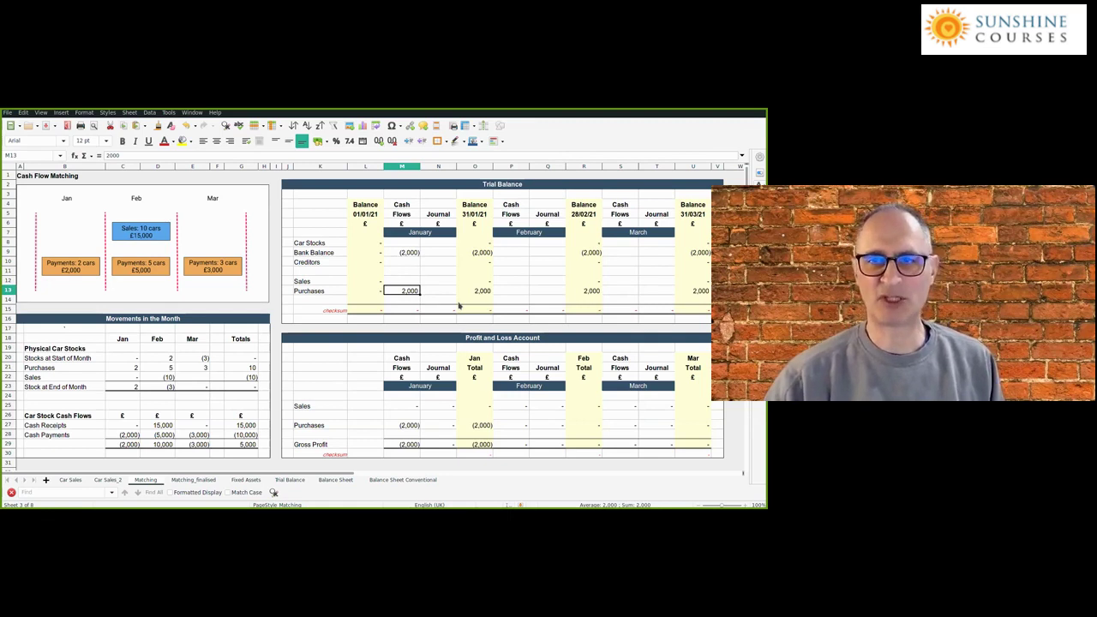
pyautogui.press('Up')
pyautogui.press('Up')
pyautogui.press('Up')
pyautogui.press('Down')
pyautogui.press('Down')
pyautogui.press('Down')
pyautogui.press('Down')
pyautogui.press('Down')
pyautogui.press('Up')
pyautogui.press('Up')
pyautogui.press('Up')
pyautogui.press('Down')
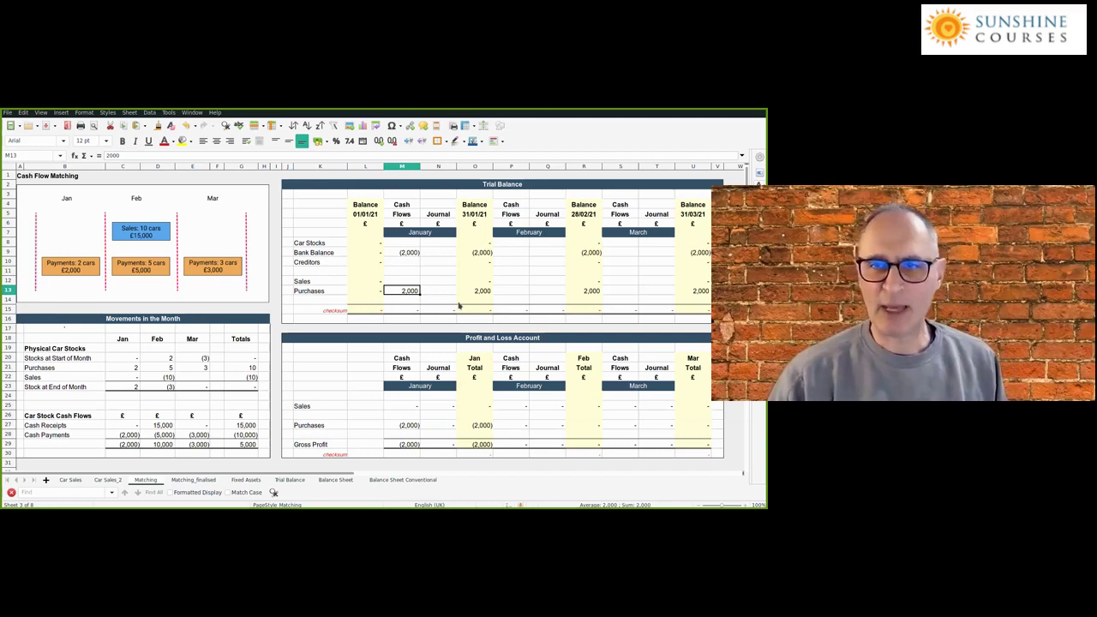
pyautogui.press('Right')
pyautogui.press('Right')
pyautogui.press('Right')
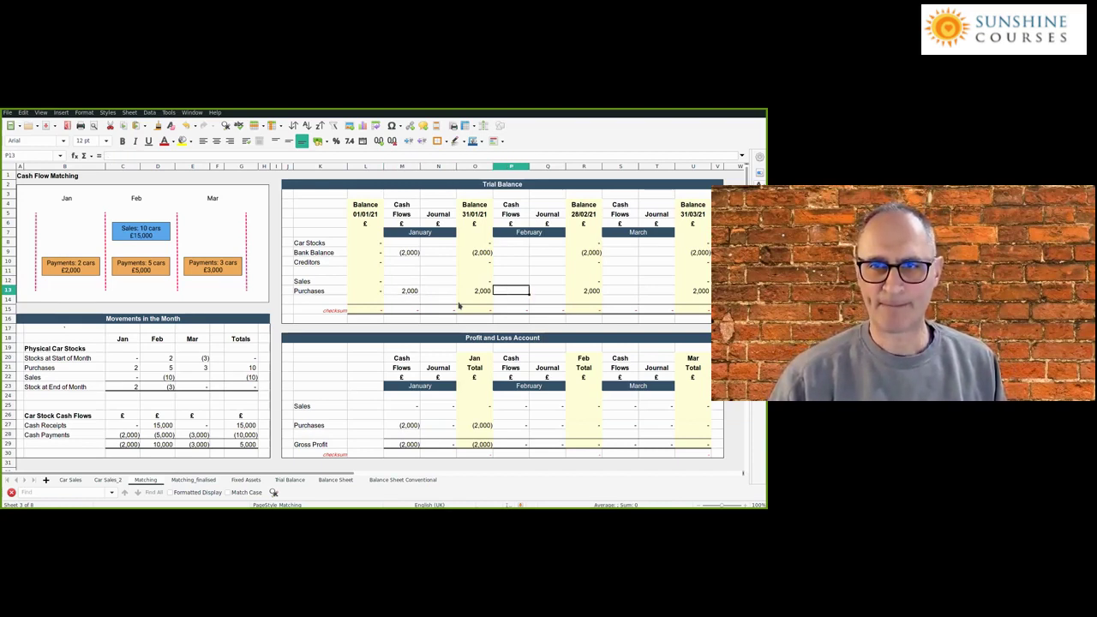
pyautogui.press('Left')
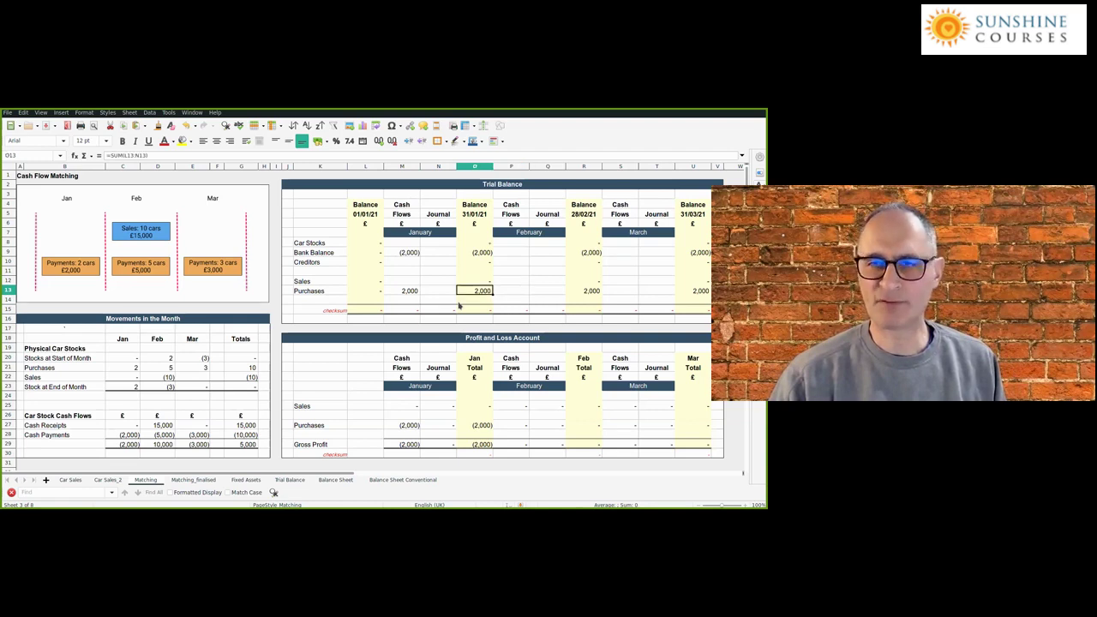
pyautogui.press('Left')
pyautogui.press('Left')
pyautogui.press('Up')
pyautogui.press('Up')
pyautogui.press('Up')
pyautogui.press('Up')
pyautogui.press('Left')
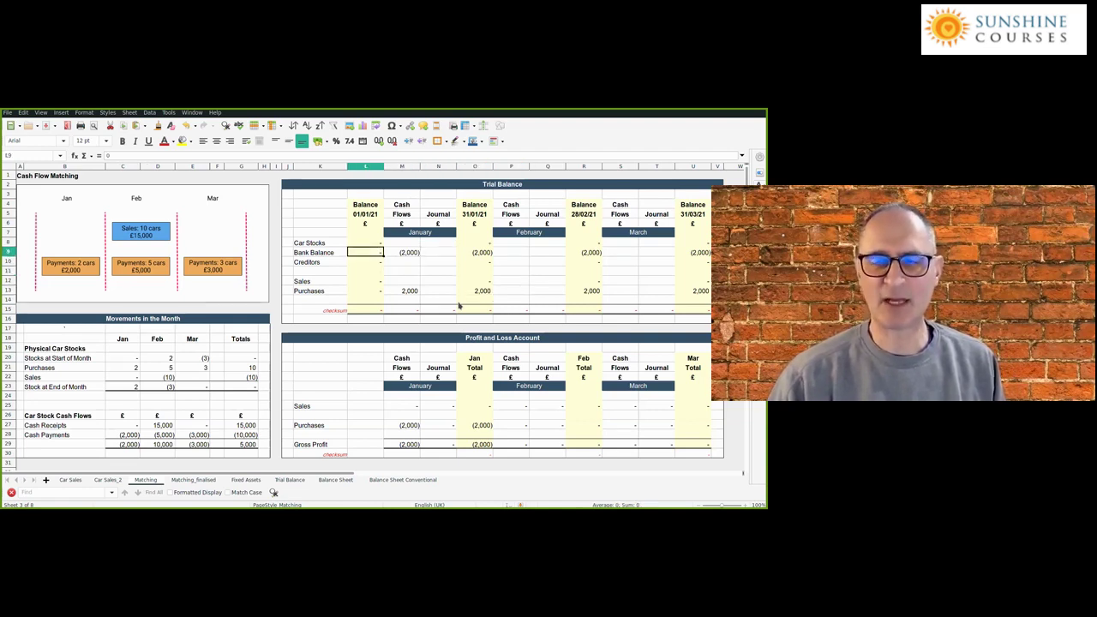
pyautogui.press('Right')
pyautogui.press('Left')
pyautogui.press('Right')
pyautogui.press('Right')
pyautogui.press('Right')
pyautogui.press('Left')
pyautogui.press('Left')
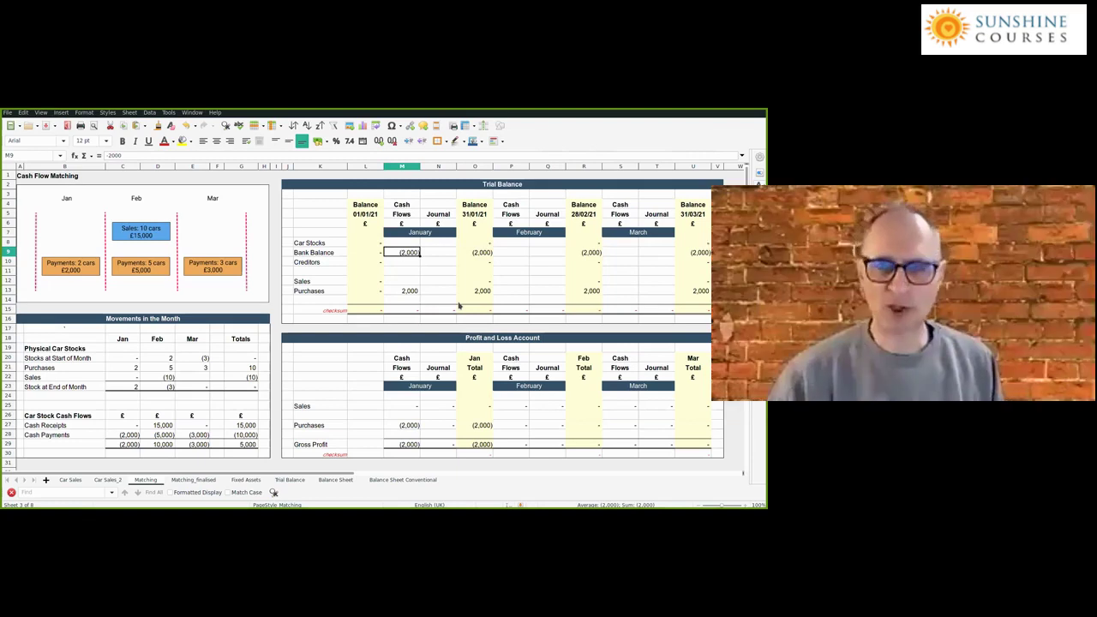
pyautogui.press('Down')
pyautogui.press('Down')
pyautogui.press('Down')
pyautogui.press('Down')
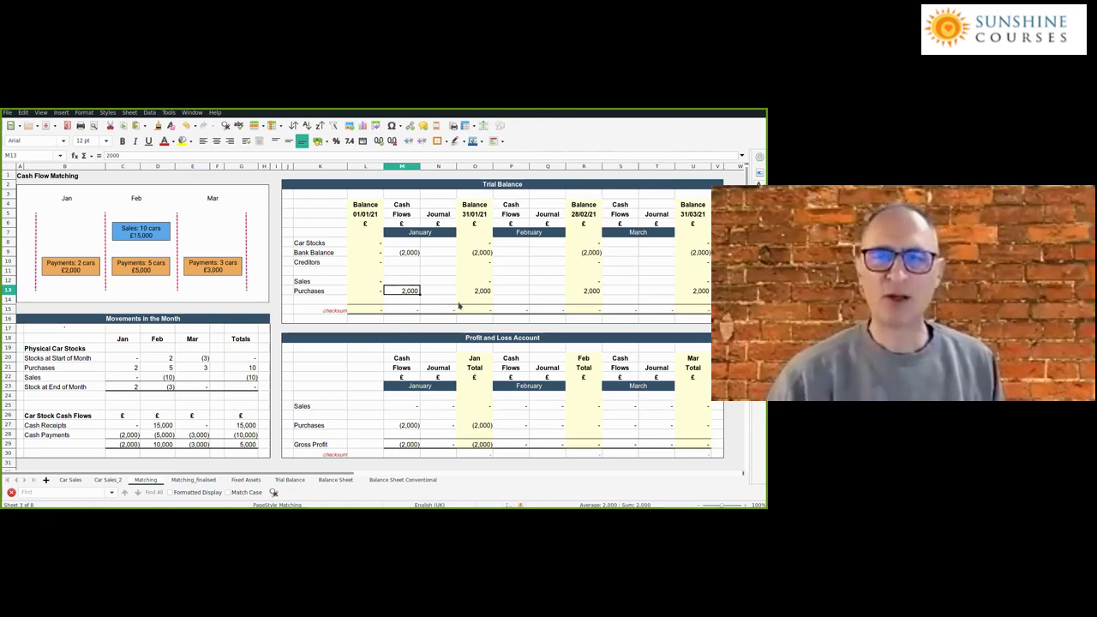
pyautogui.press('Right')
pyautogui.press('Right')
pyautogui.press('Right')
pyautogui.press('Right')
pyautogui.press('Left')
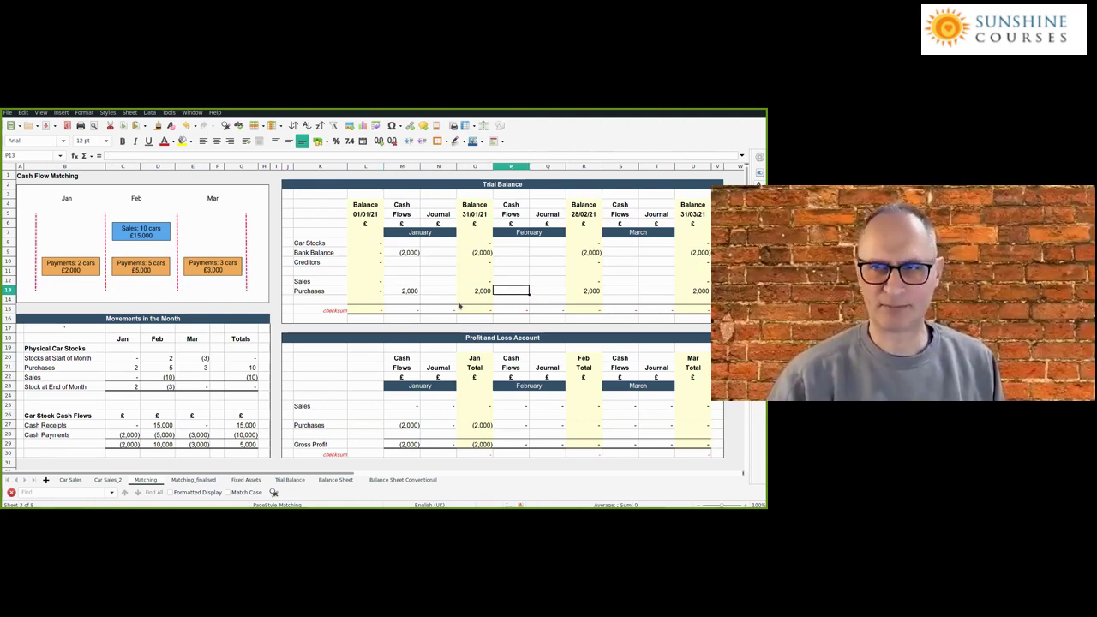
pyautogui.press('Left')
pyautogui.press('Left')
pyautogui.press('Left')
pyautogui.press('Right')
pyautogui.press('Right')
pyautogui.press('Right')
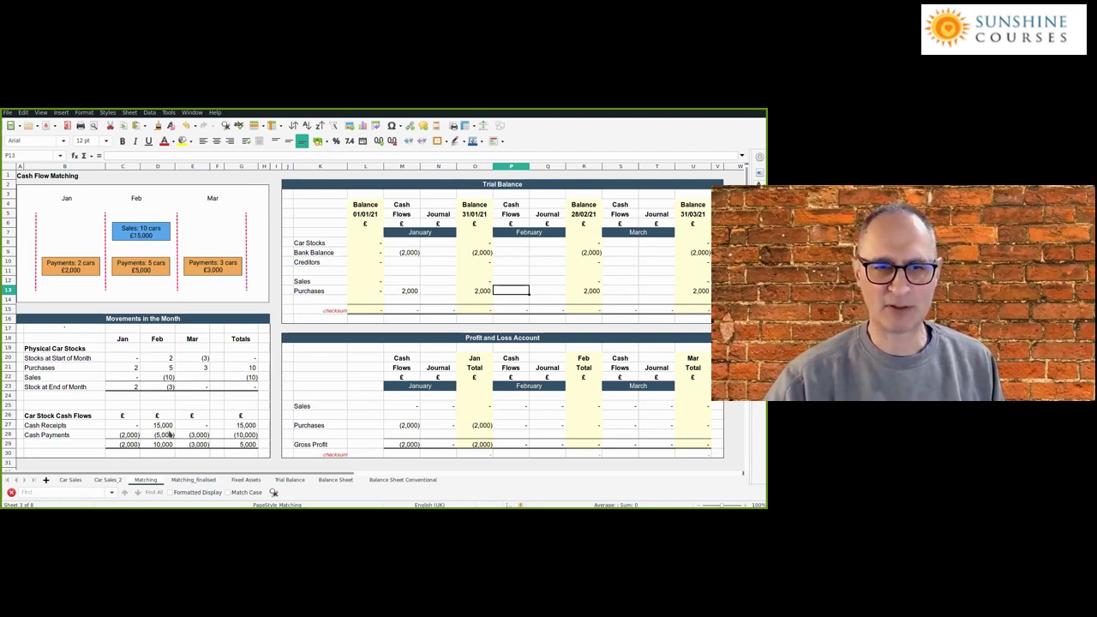
pyautogui.click(168, 427)
pyautogui.click(169, 435)
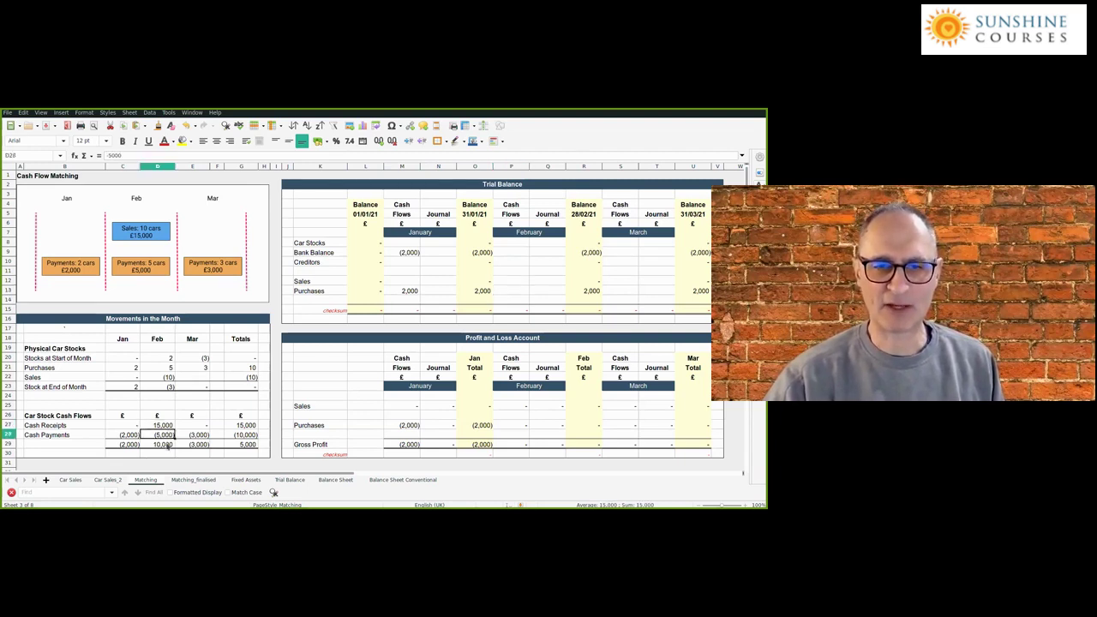
pyautogui.click(167, 444)
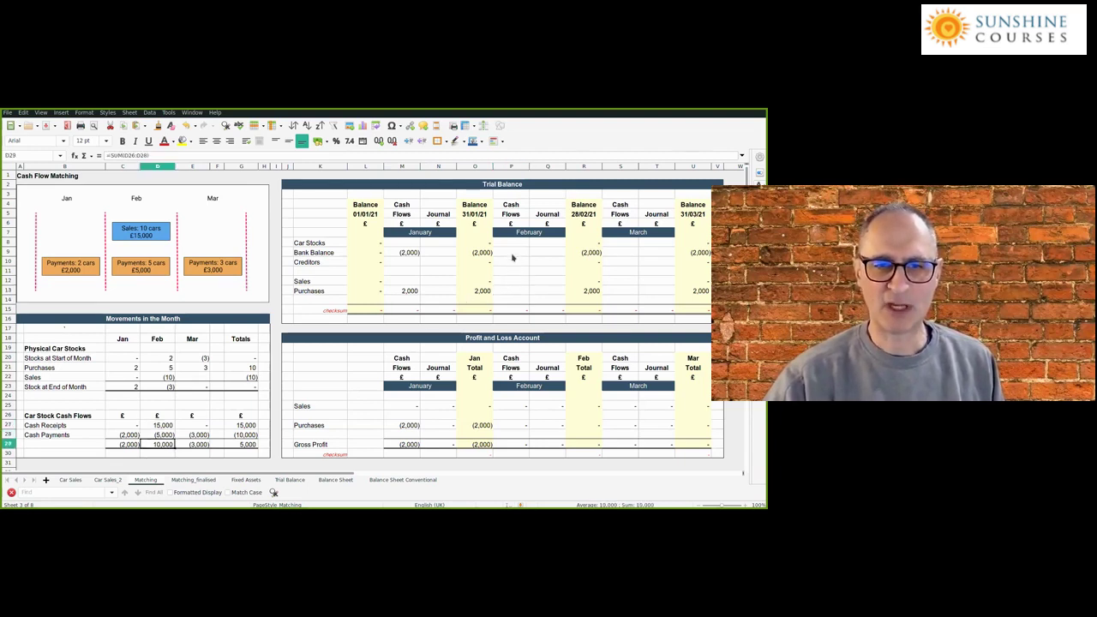
pyautogui.click(513, 255)
pyautogui.write('10000')
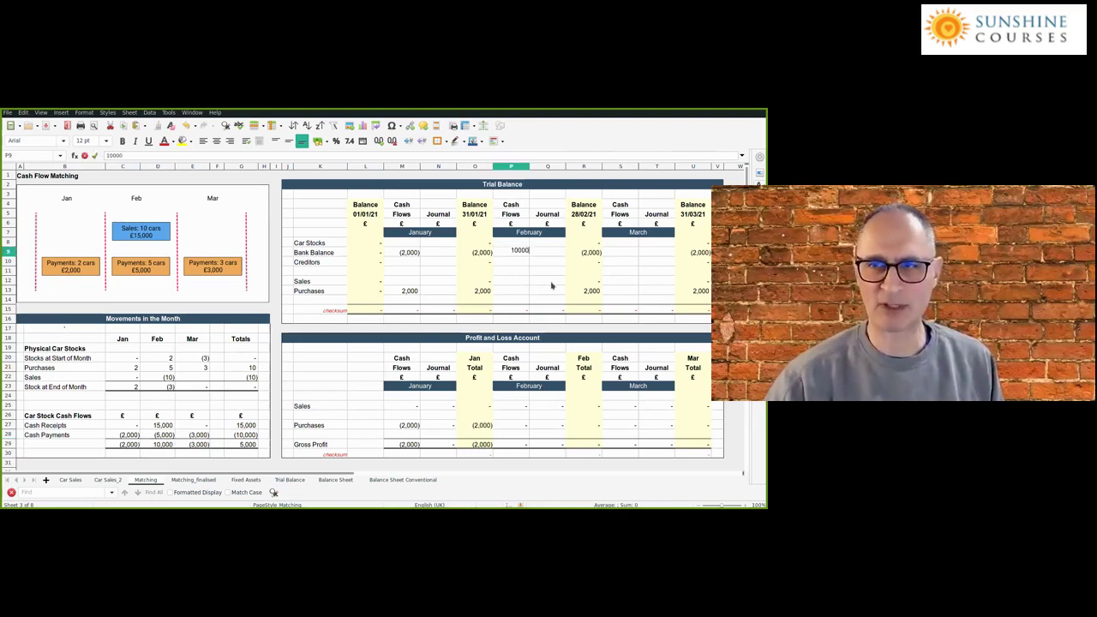
# Step: Commit February's 10,000 bank receipt and enter February sales of -15000
pyautogui.press('Return')
pyautogui.press('Up')
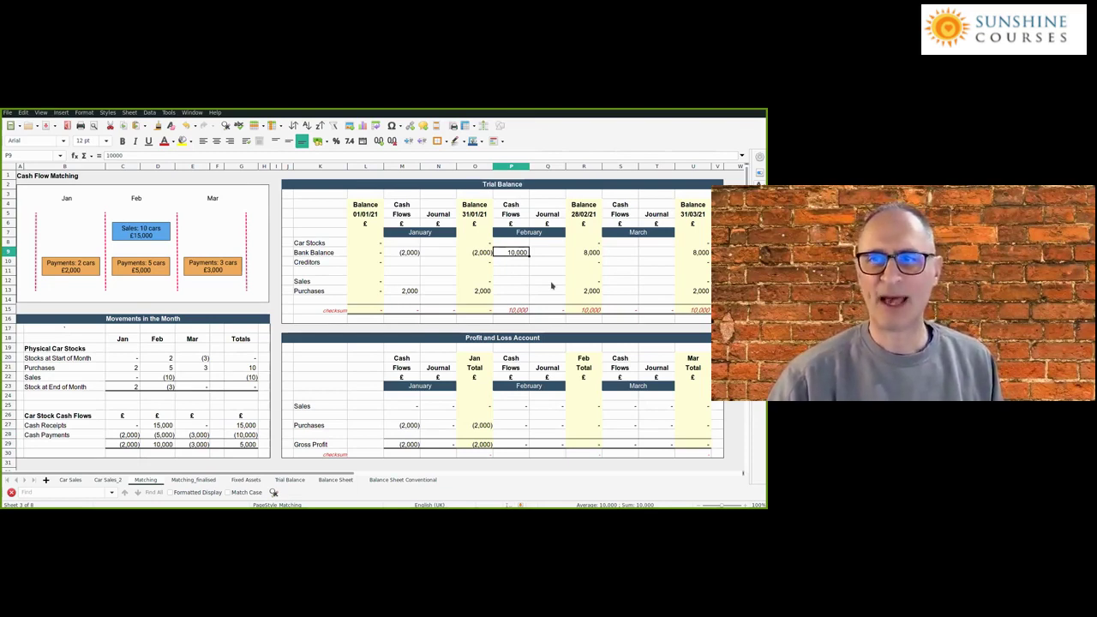
pyautogui.press('Right')
pyautogui.press('Right')
pyautogui.press('Left')
pyautogui.press('Left')
pyautogui.press('Down')
pyautogui.press('Down')
pyautogui.press('Down')
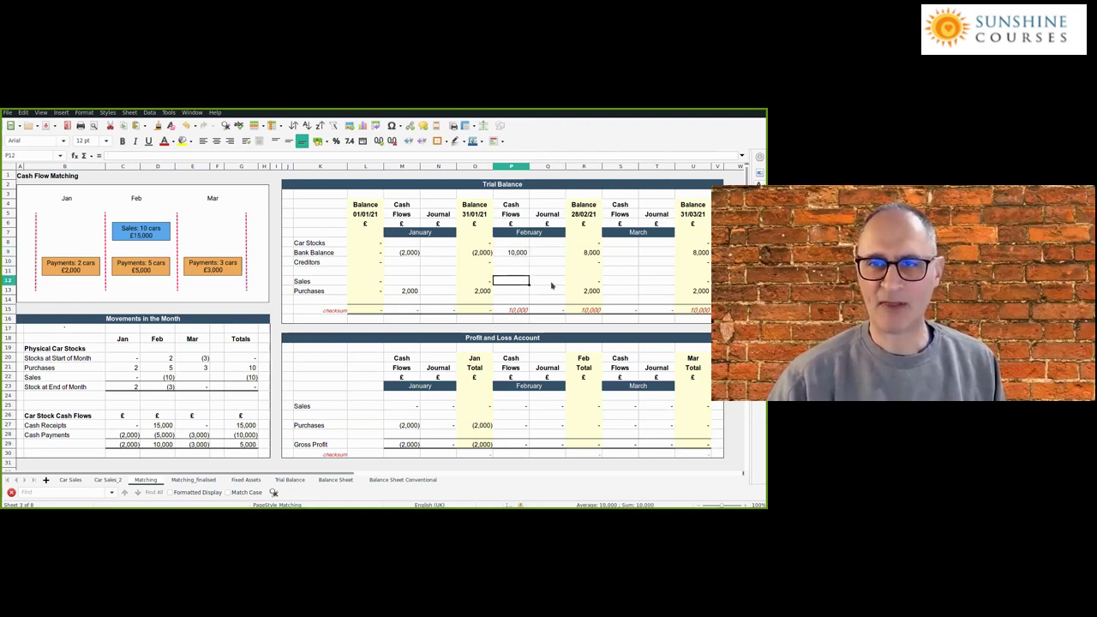
pyautogui.write('-15000')
pyautogui.press('Return')
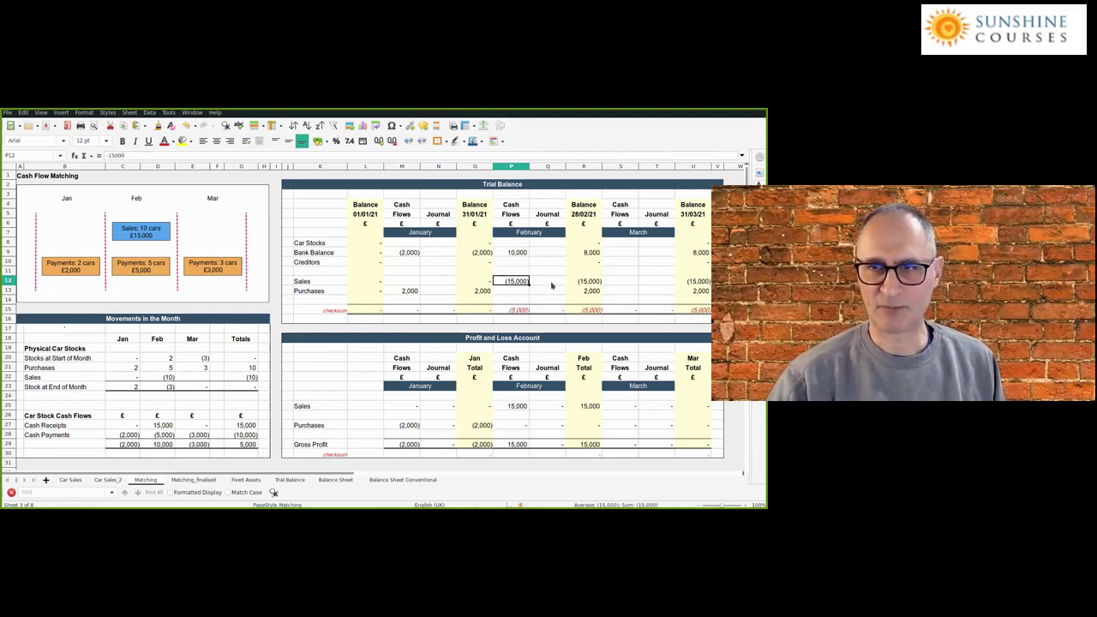
# Step: Enter February purchases of 5,000 and confirm the checksum total
pyautogui.press('Return')
pyautogui.write('5000')
pyautogui.press('Return')
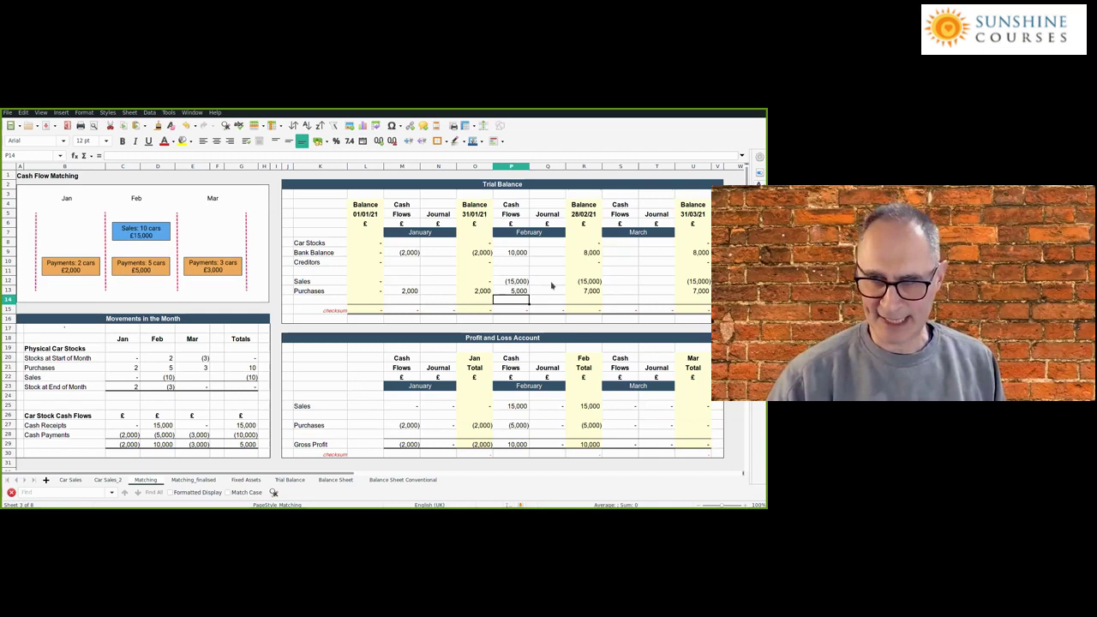
pyautogui.press('Up')
pyautogui.press('Up')
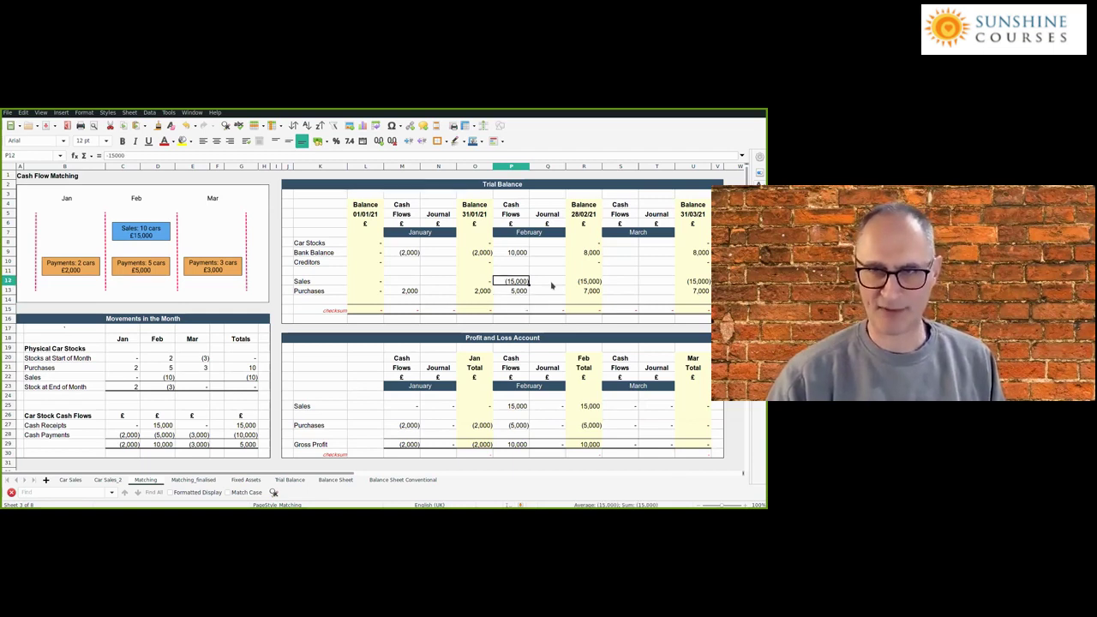
pyautogui.press('Up')
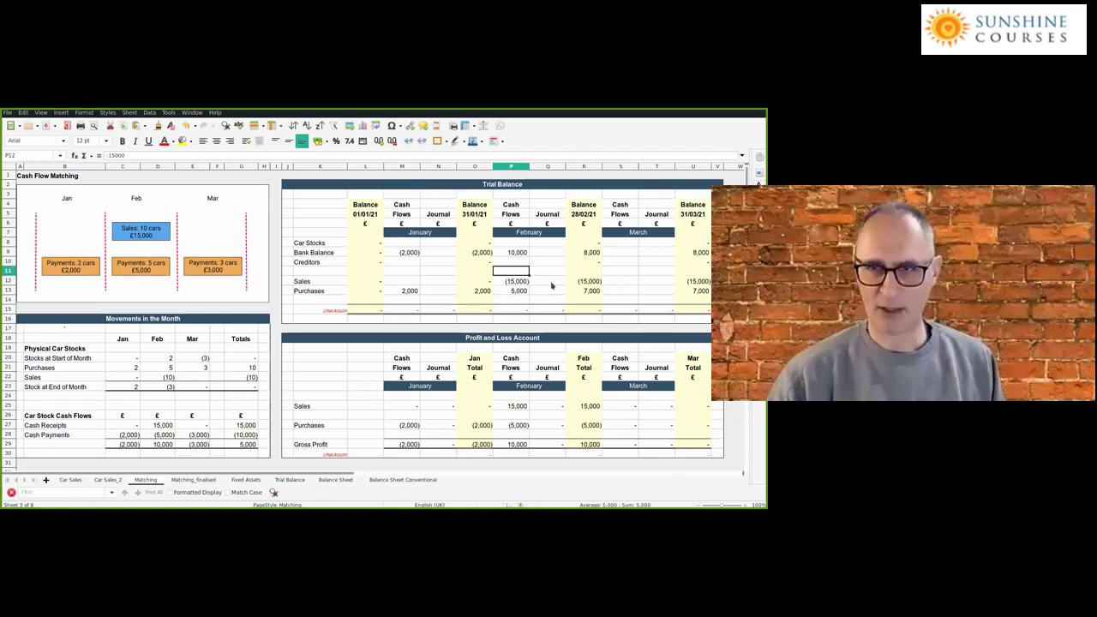
pyautogui.press('Down')
pyautogui.press('Down')
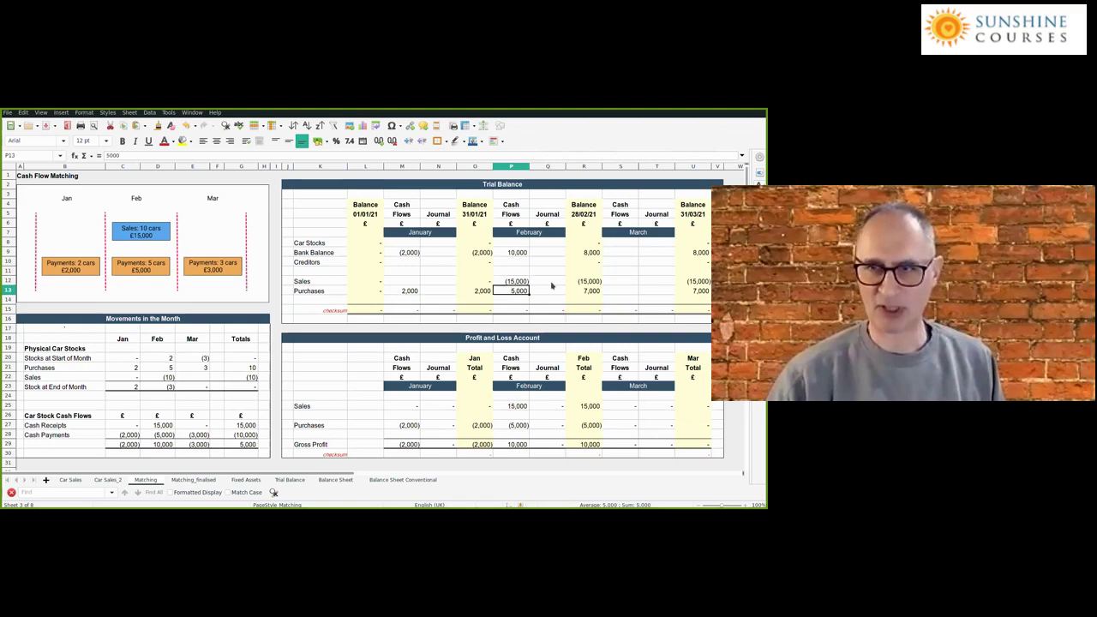
pyautogui.press('Down')
pyautogui.press('Down')
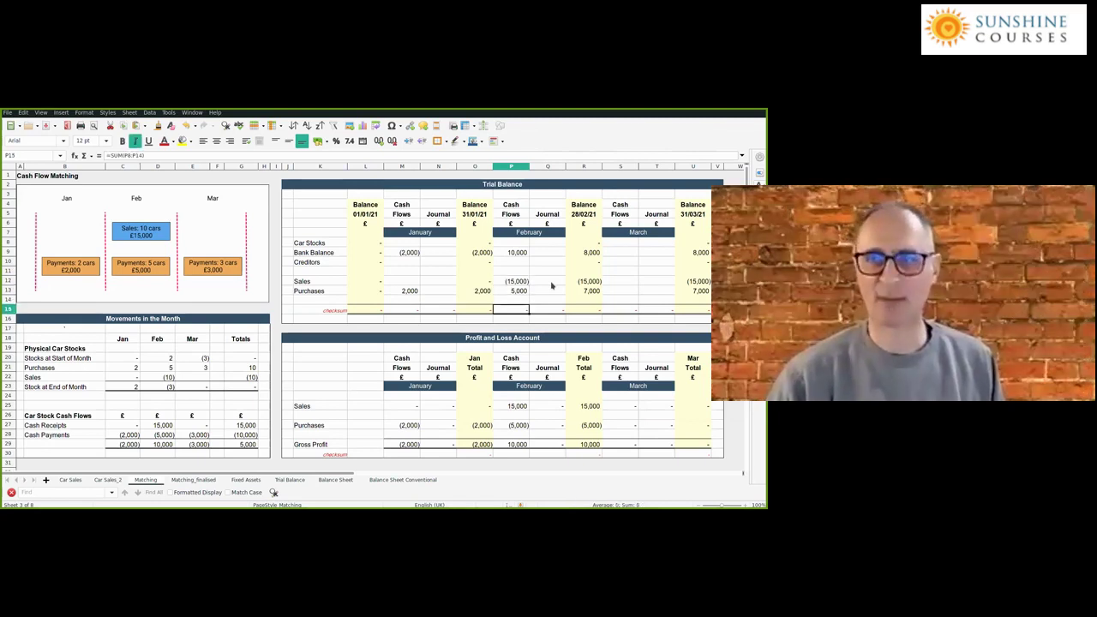
pyautogui.press('Up')
pyautogui.press('Up')
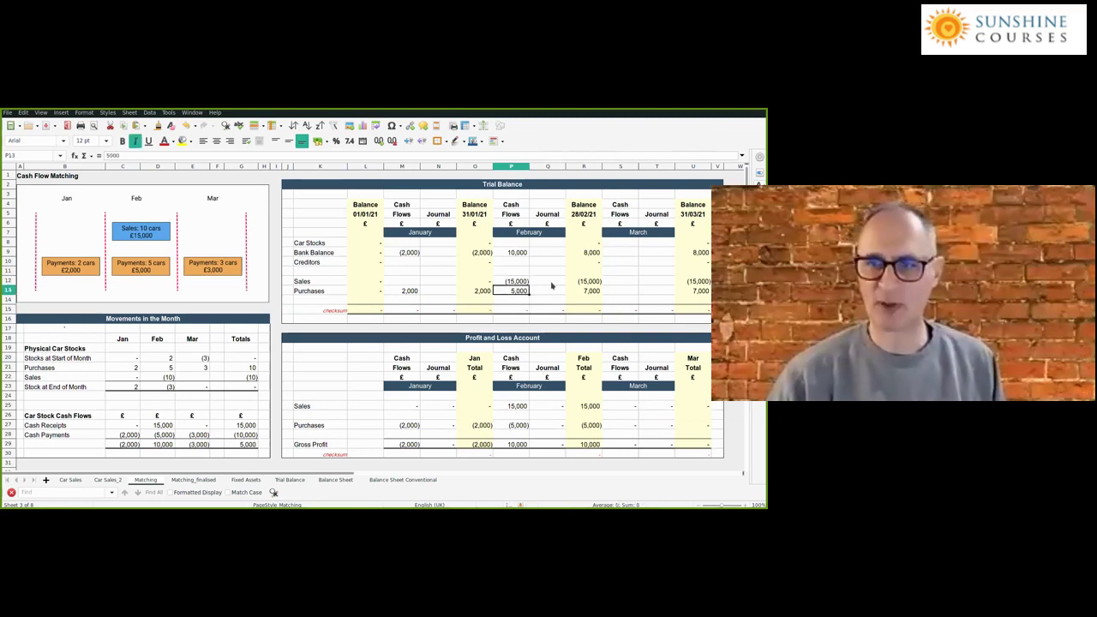
# Step: Enter March's Bank Balance cash flow of -3000 and Purchases of 3,000 in column S
pyautogui.press('Right')
pyautogui.press('Right')
pyautogui.press('Right')
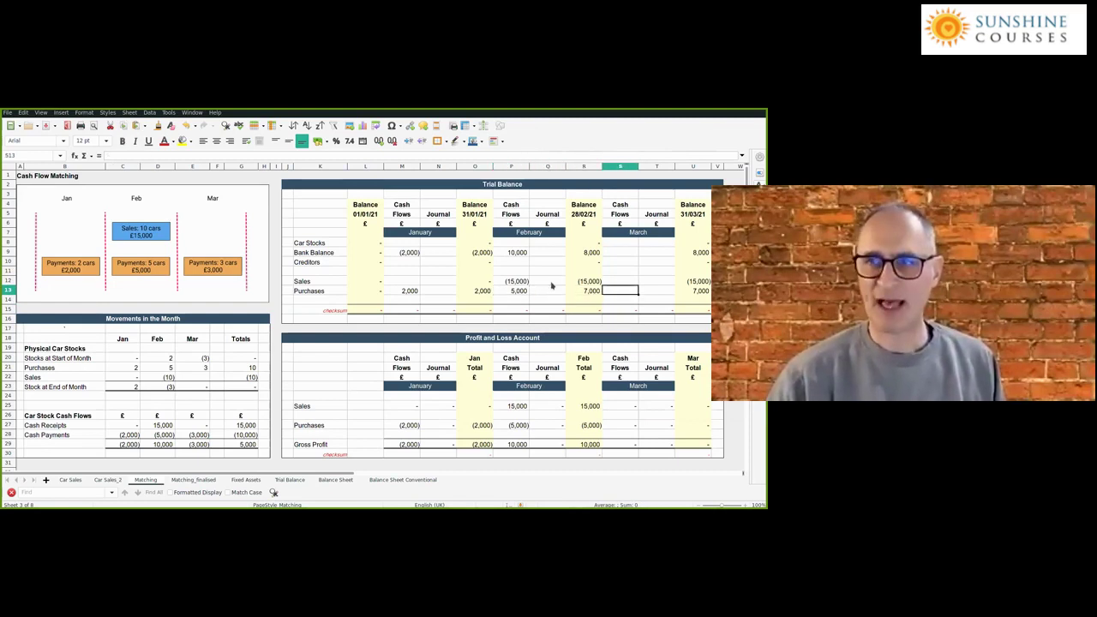
pyautogui.press('Up')
pyautogui.press('Up')
pyautogui.press('Up')
pyautogui.press('Up')
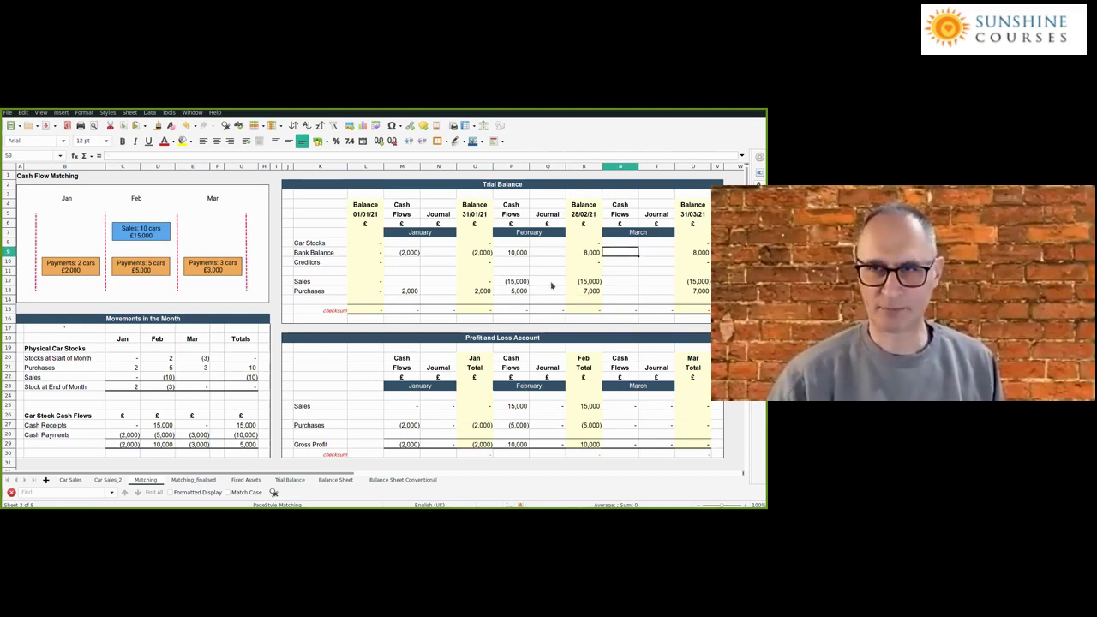
pyautogui.press('Down')
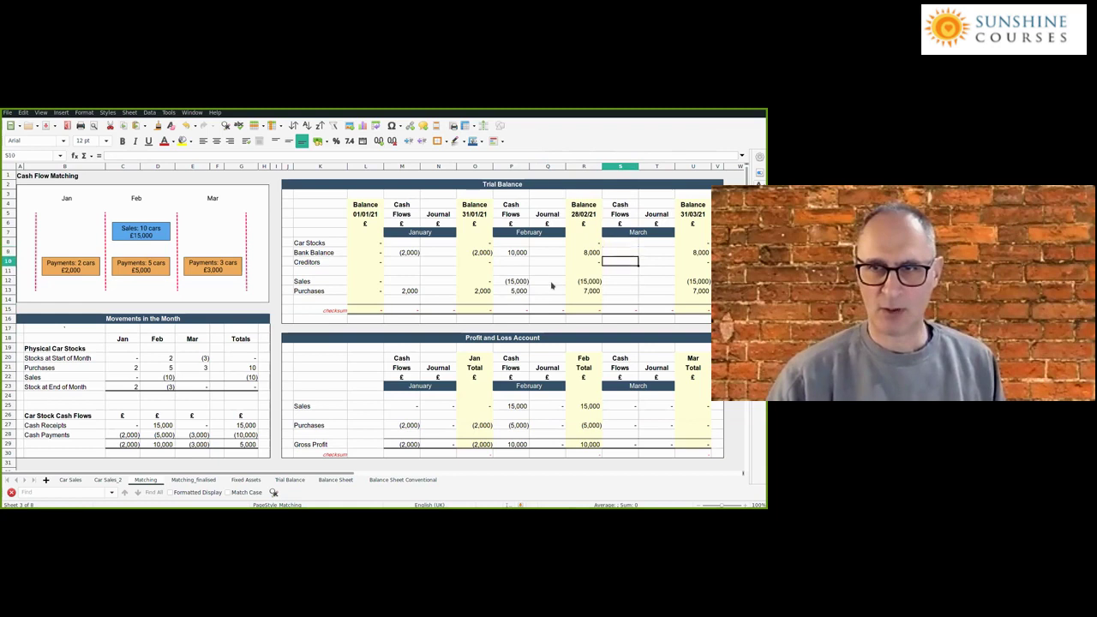
pyautogui.press('Up')
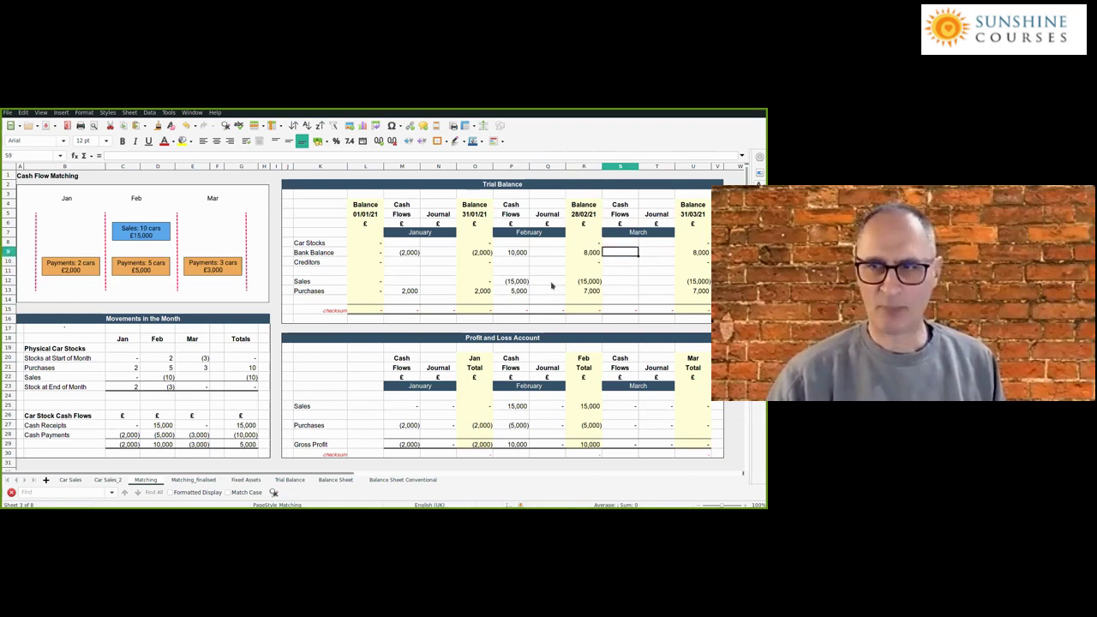
pyautogui.write('-300')
pyautogui.write('0')
pyautogui.press('Return')
pyautogui.press('Down')
pyautogui.press('Down')
pyautogui.press('Down')
pyautogui.write('3,000')
pyautogui.press('Return')
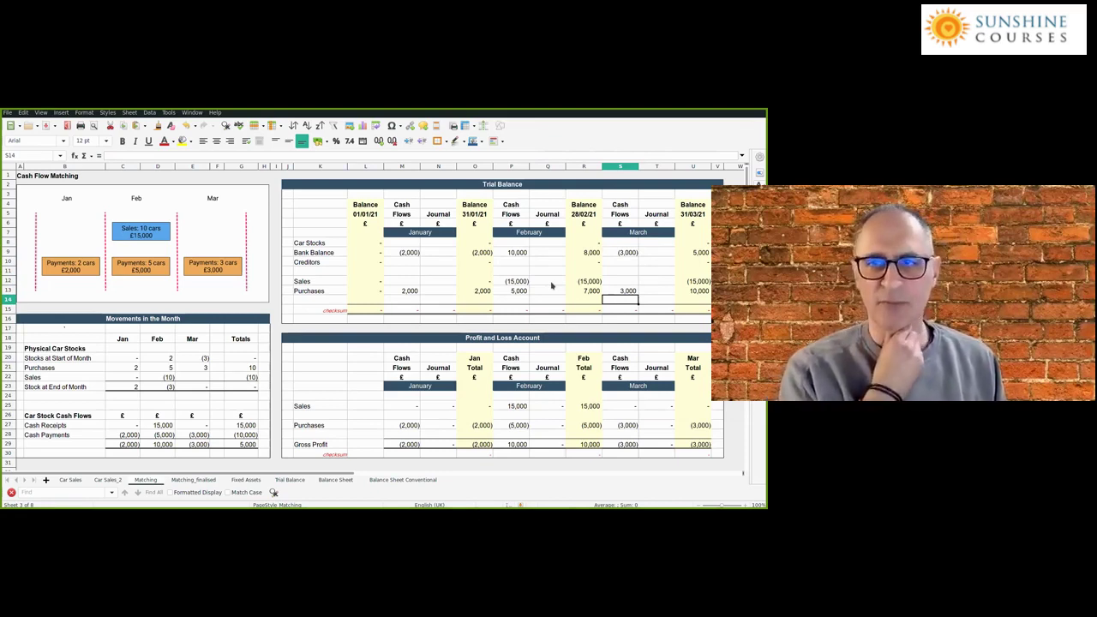
pyautogui.press('Up')
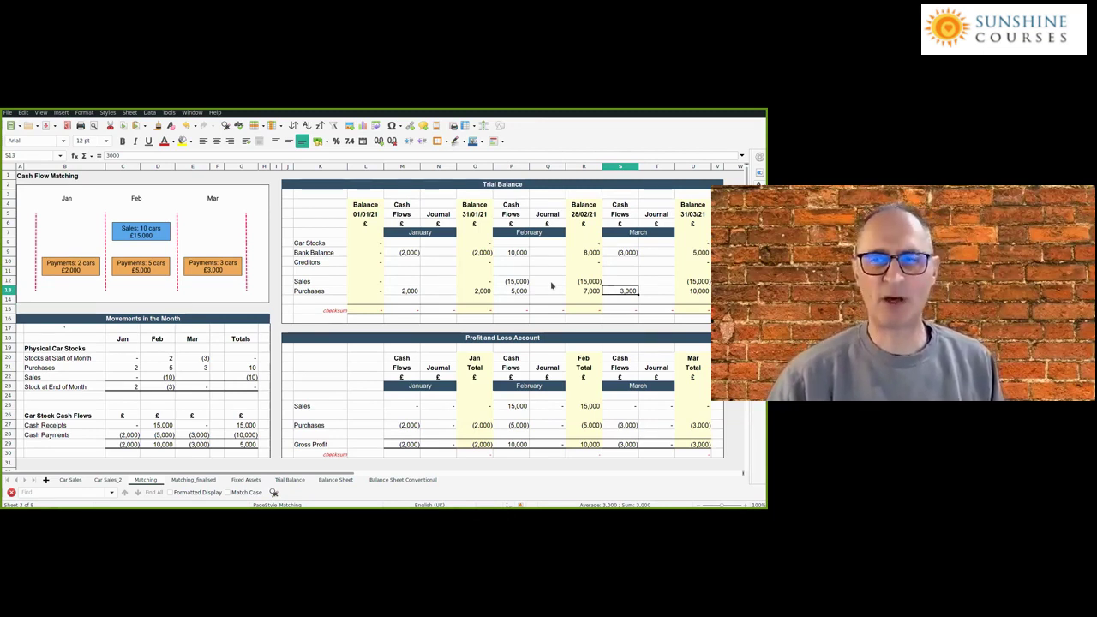
pyautogui.press('Left')
pyautogui.press('Left')
pyautogui.press('Left')
pyautogui.press('Left')
pyautogui.press('Left')
pyautogui.press('Left')
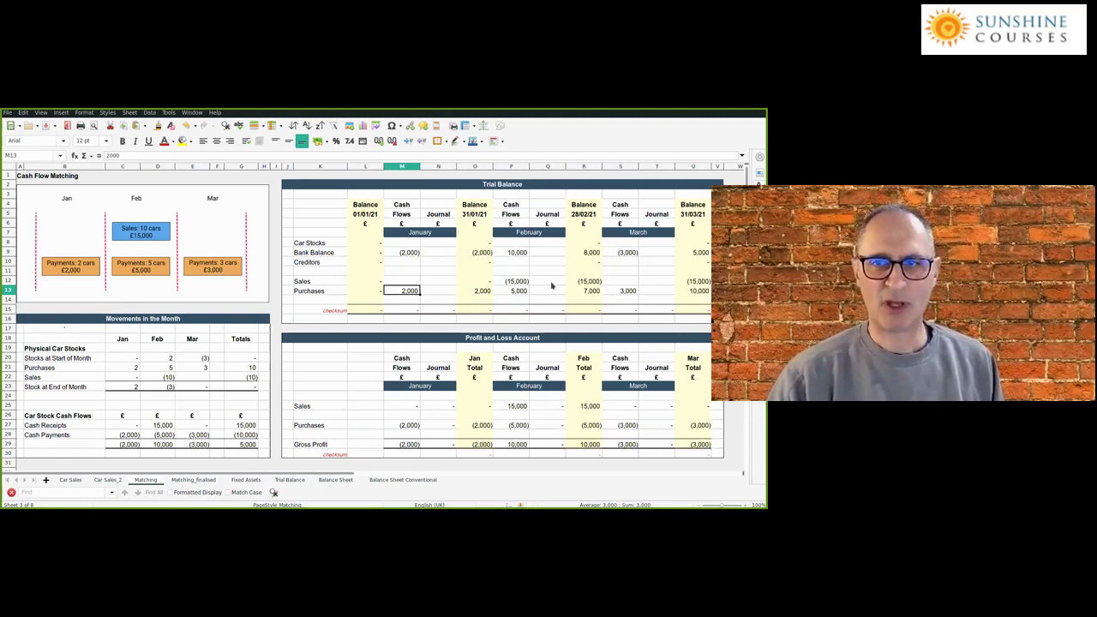
pyautogui.press('Up')
pyautogui.press('Down')
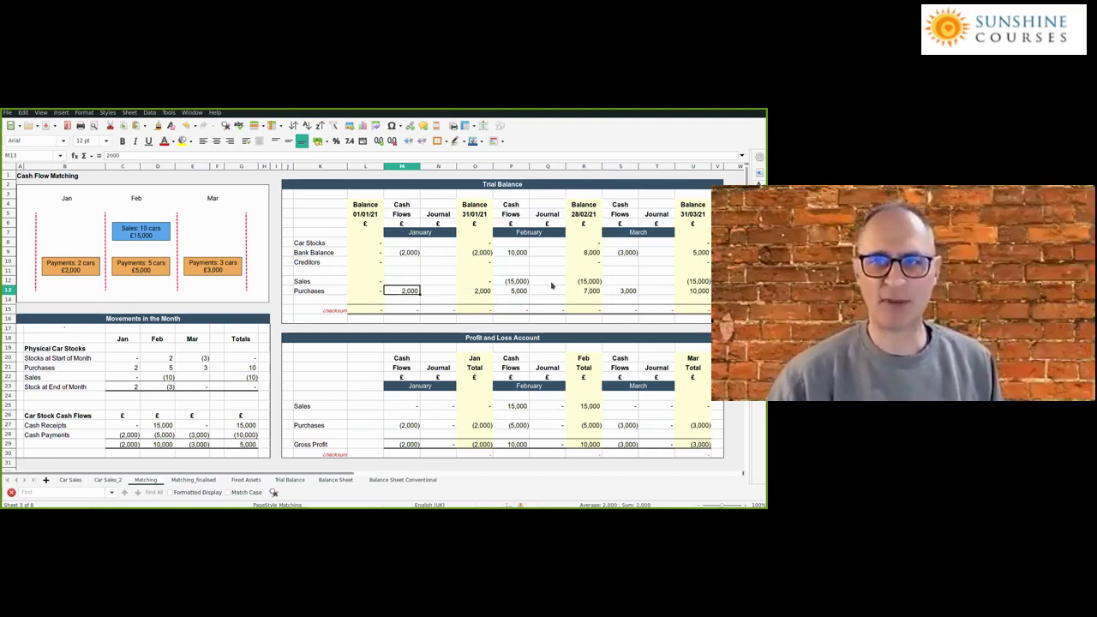
pyautogui.press('Right')
pyautogui.press('Right')
pyautogui.press('Right')
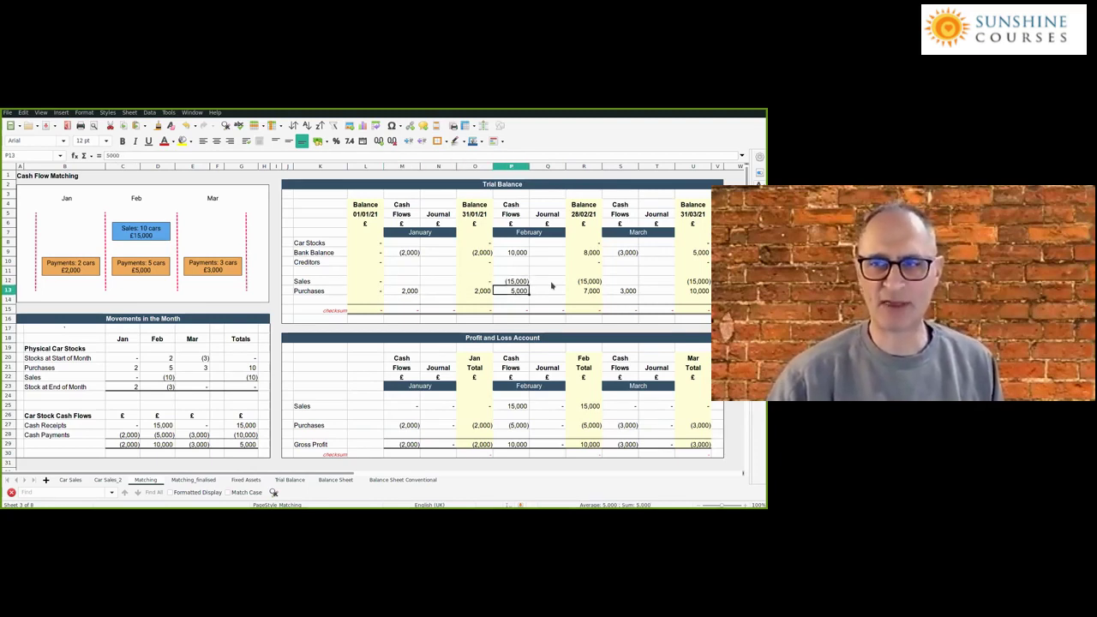
pyautogui.press('Right')
pyautogui.press('Right')
pyautogui.press('Right')
pyautogui.press('Right')
pyautogui.press('Left')
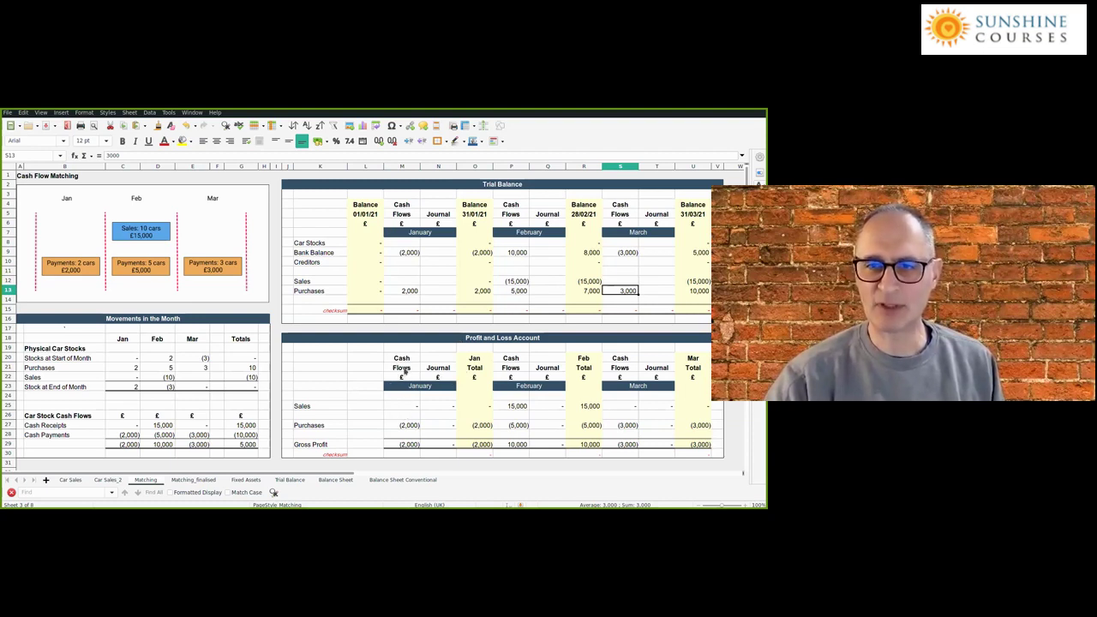
pyautogui.press('Left')
pyautogui.press('Left')
pyautogui.press('Left')
pyautogui.press('Left')
pyautogui.press('Left')
pyautogui.press('Left')
pyautogui.press('Down')
pyautogui.press('Down')
pyautogui.press('Down')
pyautogui.press('Down')
pyautogui.press('Down')
pyautogui.press('Down')
pyautogui.press('Down')
pyautogui.press('Down')
pyautogui.press('Down')
pyautogui.press('Down')
pyautogui.press('Down')
pyautogui.press('Down')
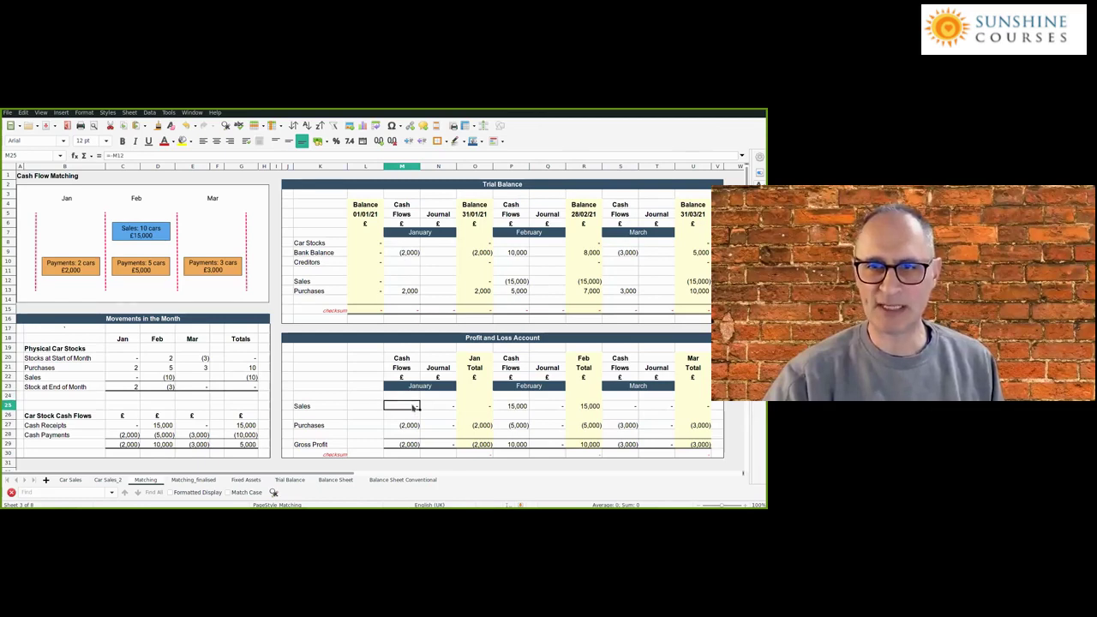
pyautogui.click(408, 290)
pyautogui.click(408, 406)
pyautogui.click(407, 290)
pyautogui.click(415, 426)
pyautogui.click(413, 445)
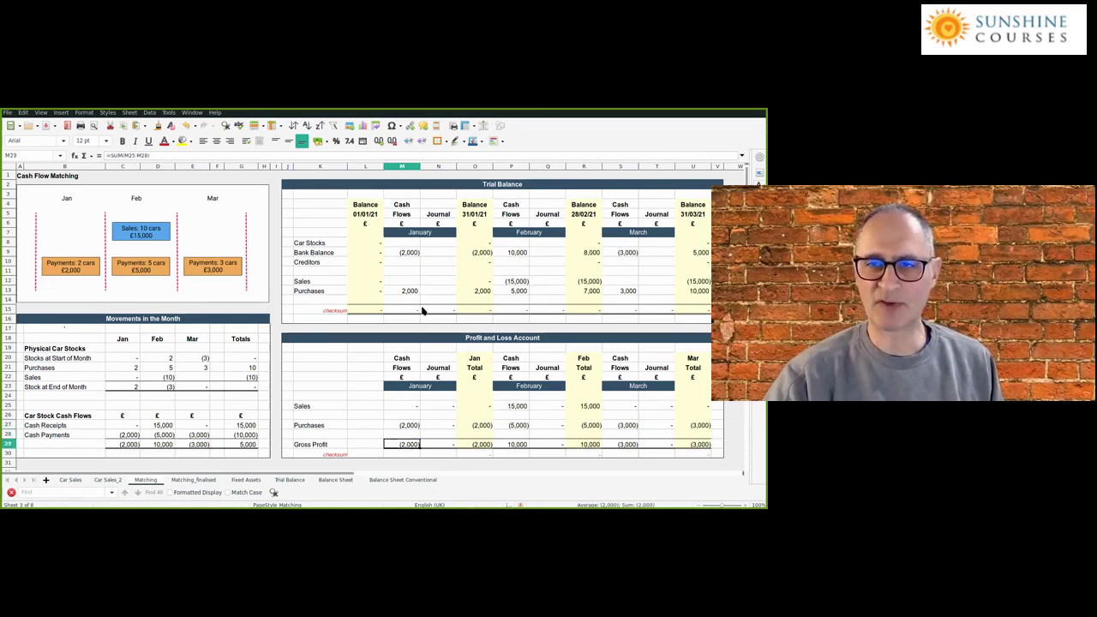
pyautogui.click(418, 427)
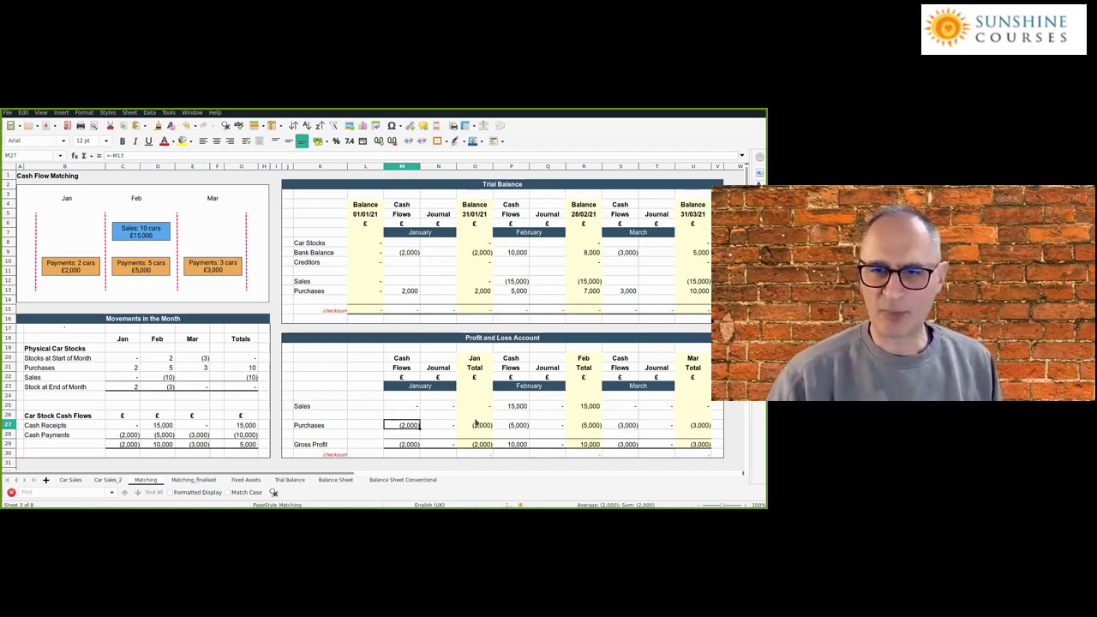
pyautogui.press('Right')
pyautogui.press('Down')
pyautogui.press('Down')
pyautogui.press('Right')
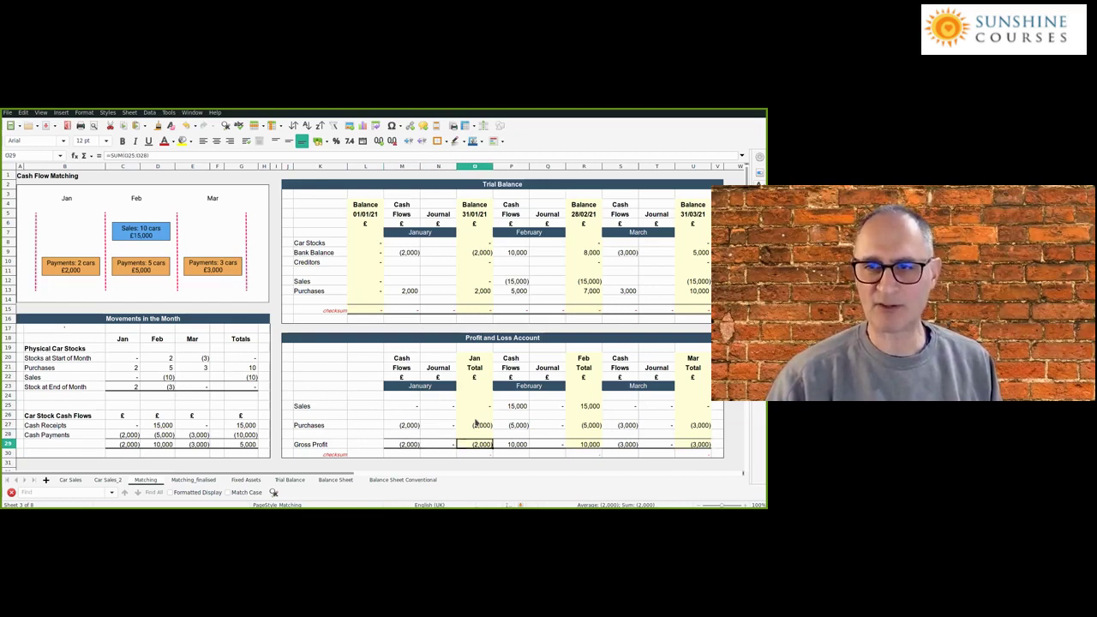
pyautogui.press('Right')
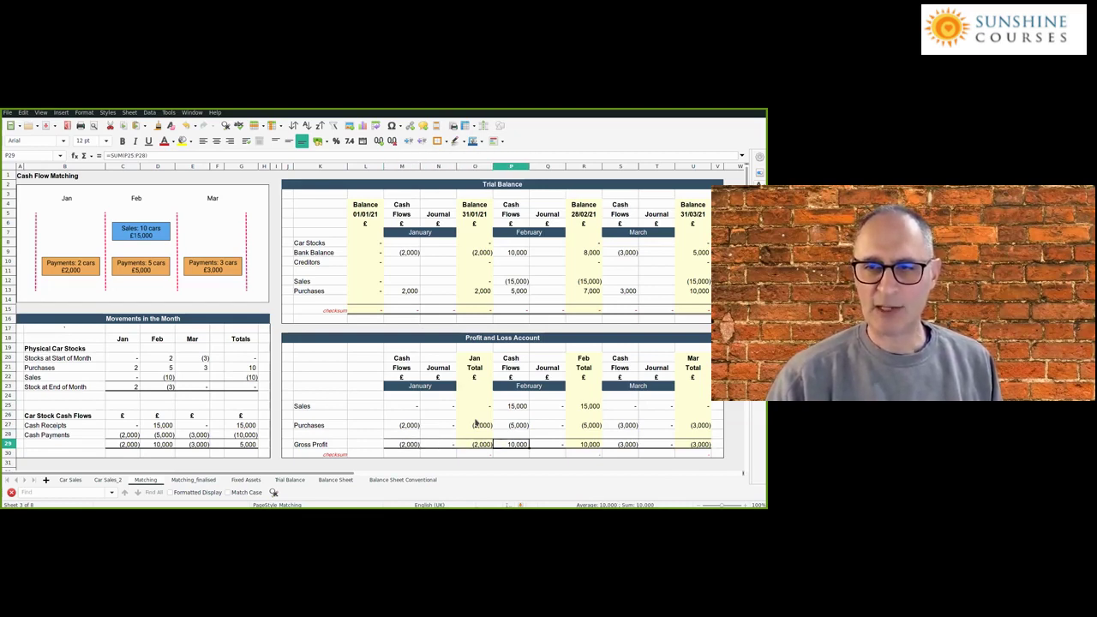
pyautogui.press('Right')
pyautogui.press('Right')
pyautogui.press('Right')
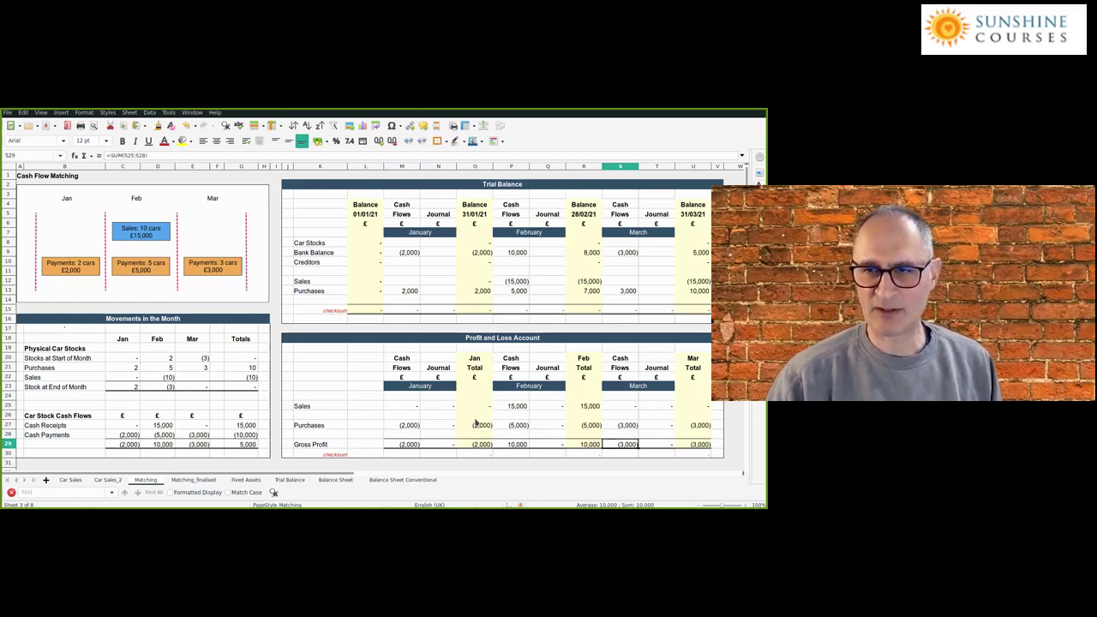
pyautogui.press('Right')
pyautogui.press('Left')
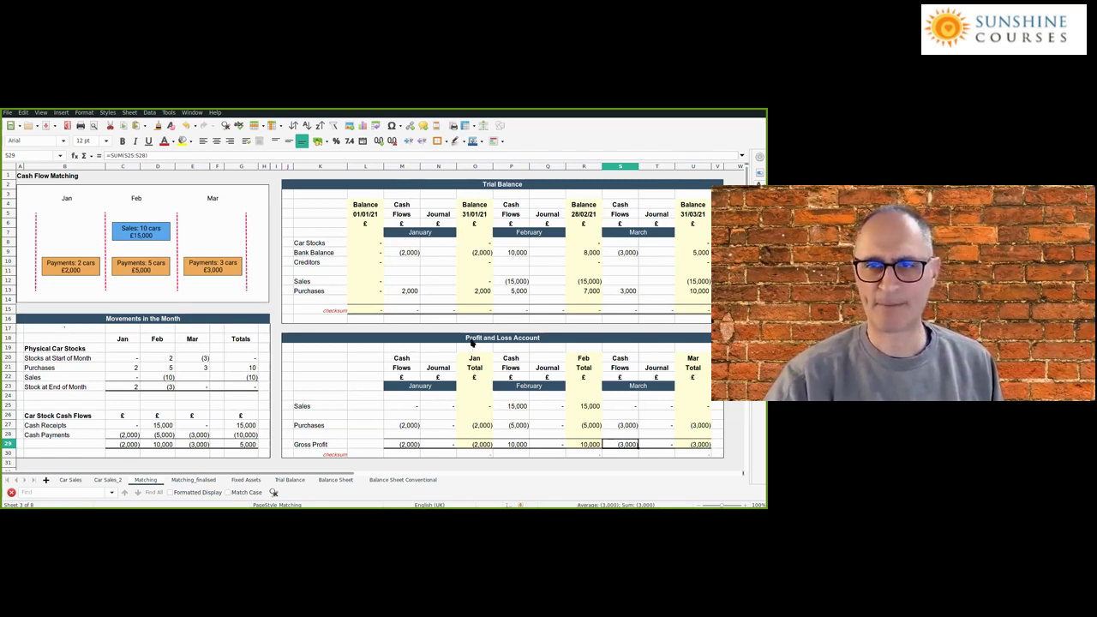
pyautogui.click(407, 292)
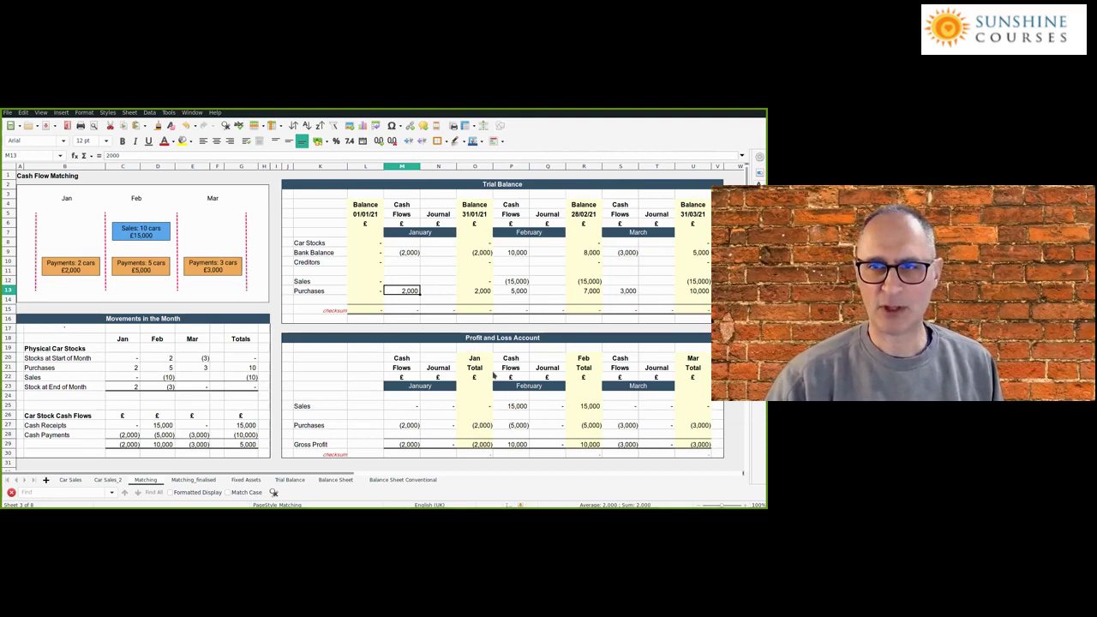
pyautogui.press('Right')
pyautogui.press('Right')
pyautogui.press('Right')
pyautogui.press('Right')
pyautogui.press('Left')
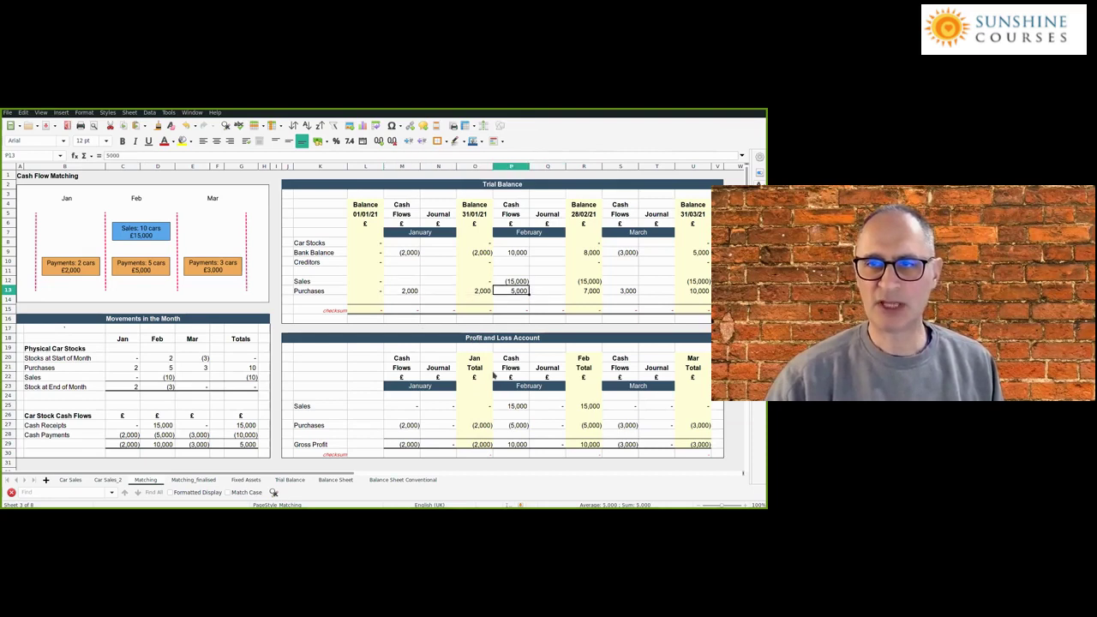
pyautogui.click(411, 427)
pyautogui.click(523, 407)
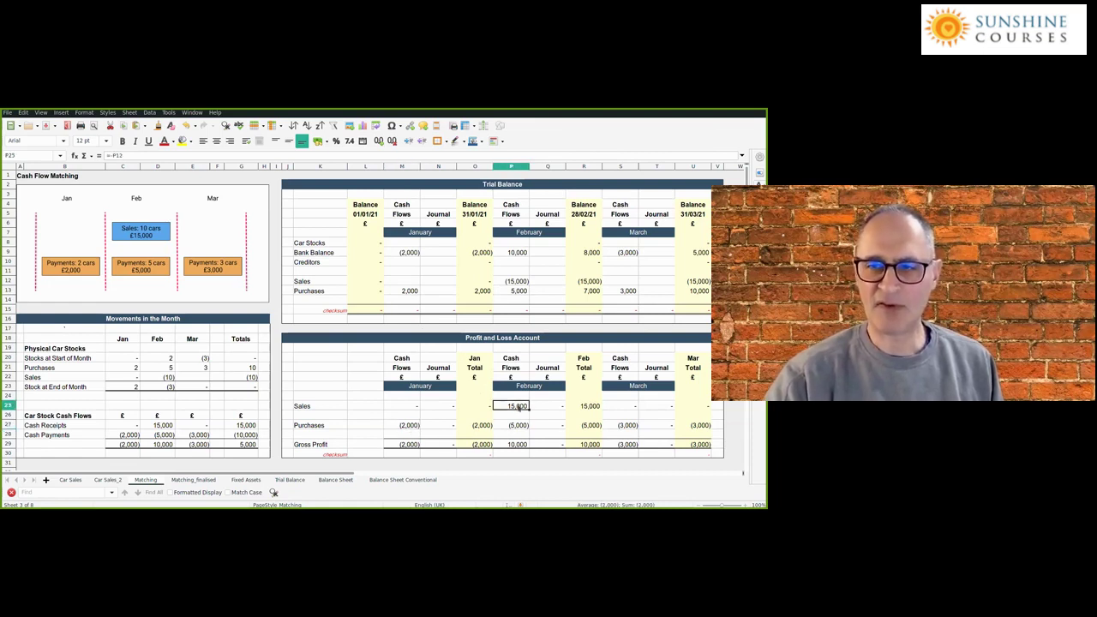
pyautogui.click(521, 428)
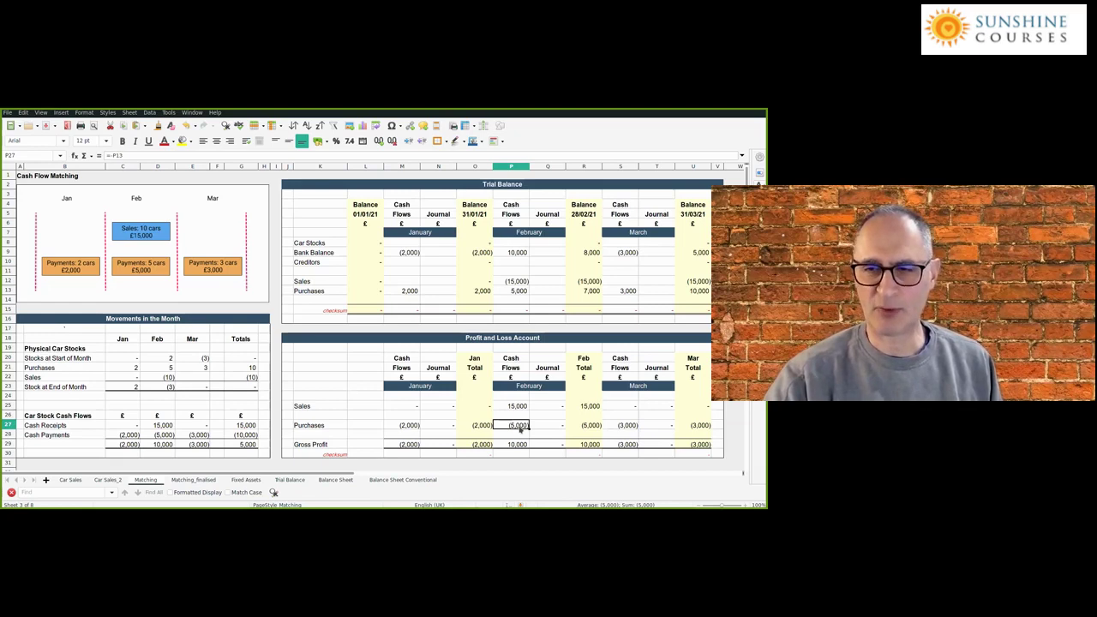
pyautogui.click(410, 427)
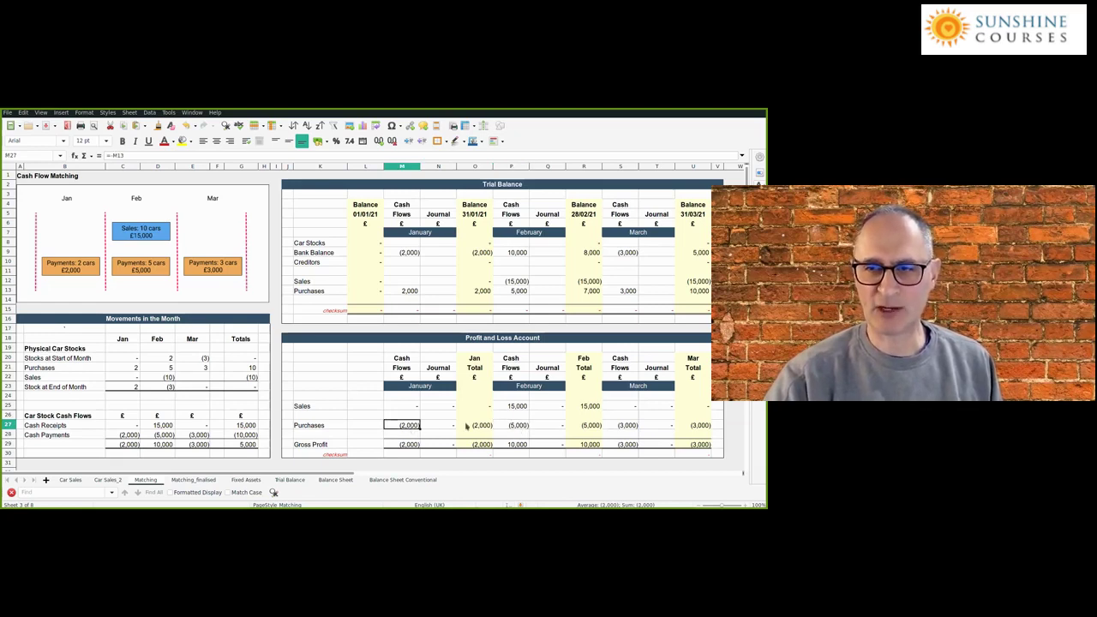
pyautogui.click(630, 426)
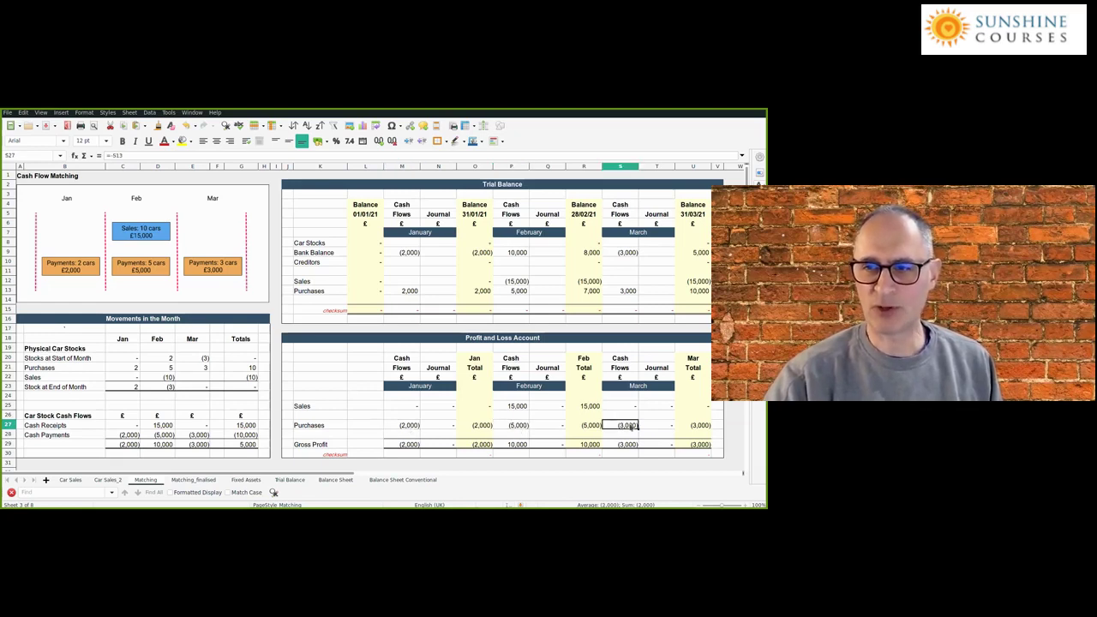
pyautogui.click(410, 429)
pyautogui.click(625, 427)
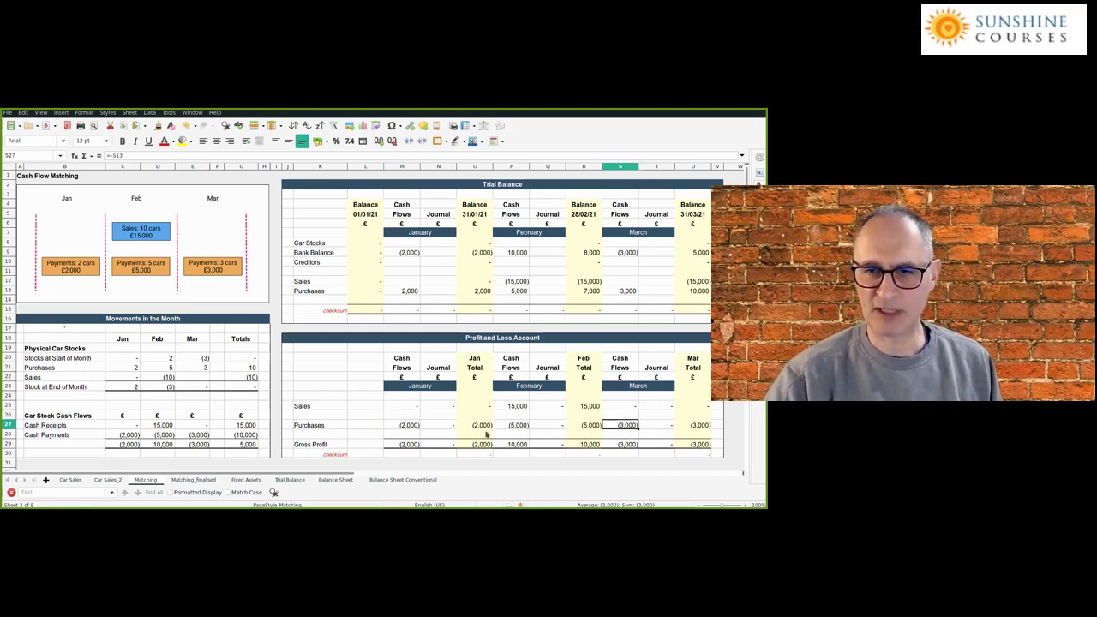
pyautogui.click(410, 426)
pyautogui.click(631, 427)
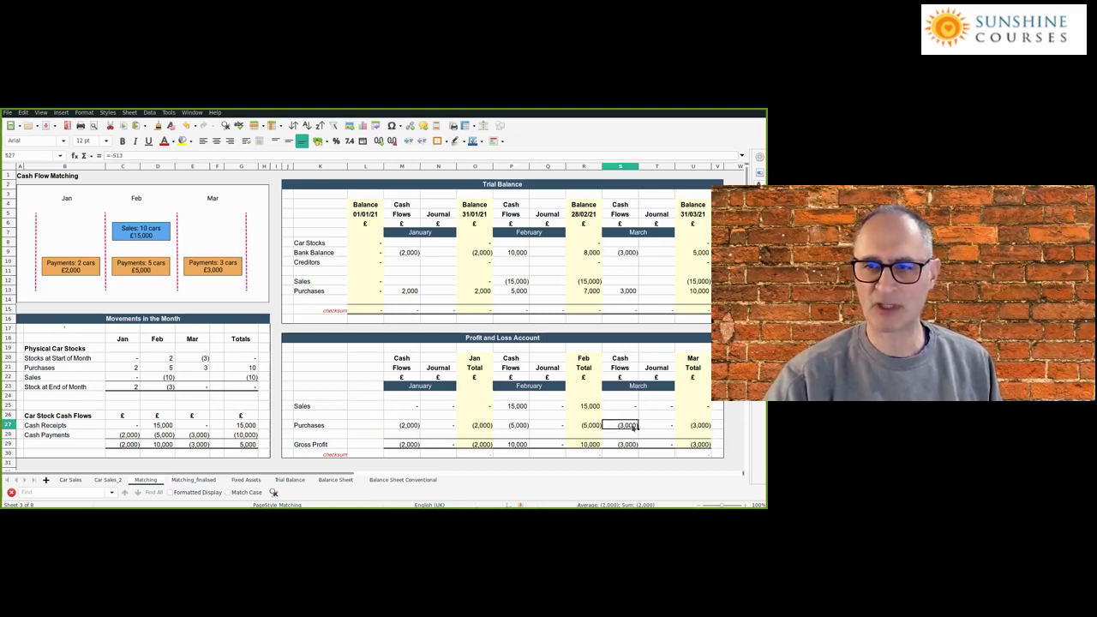
pyautogui.click(517, 426)
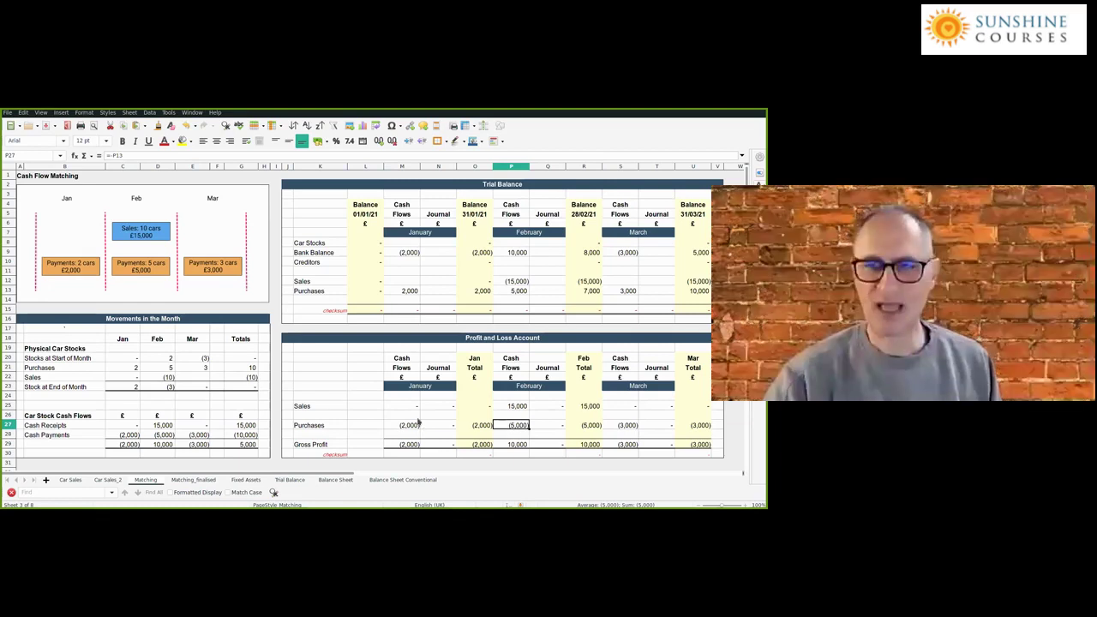
pyautogui.click(419, 292)
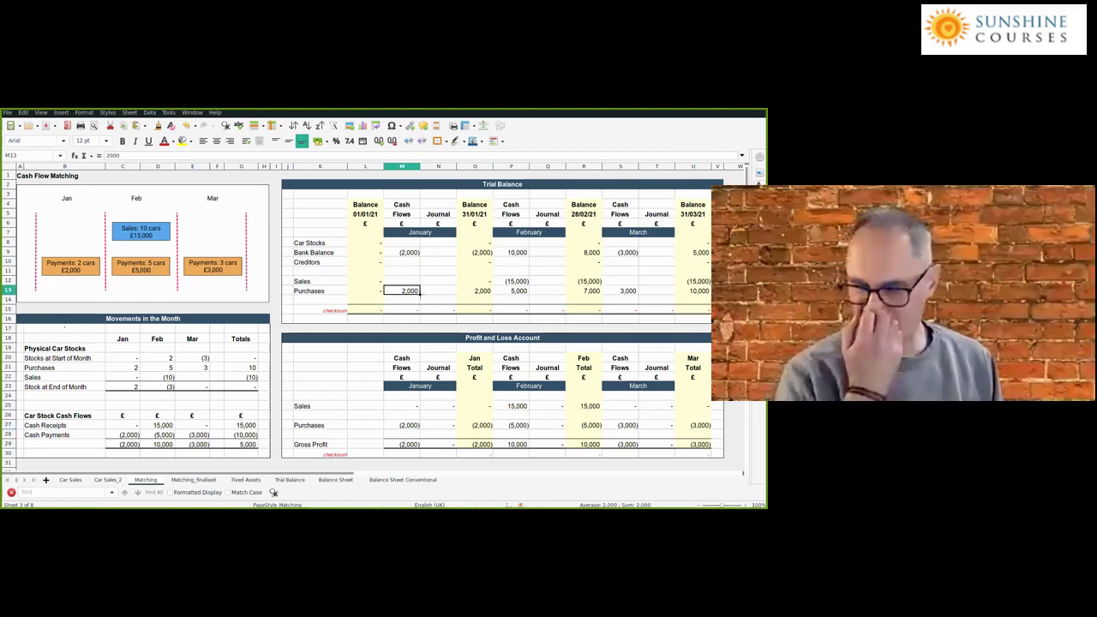
pyautogui.click(438, 291)
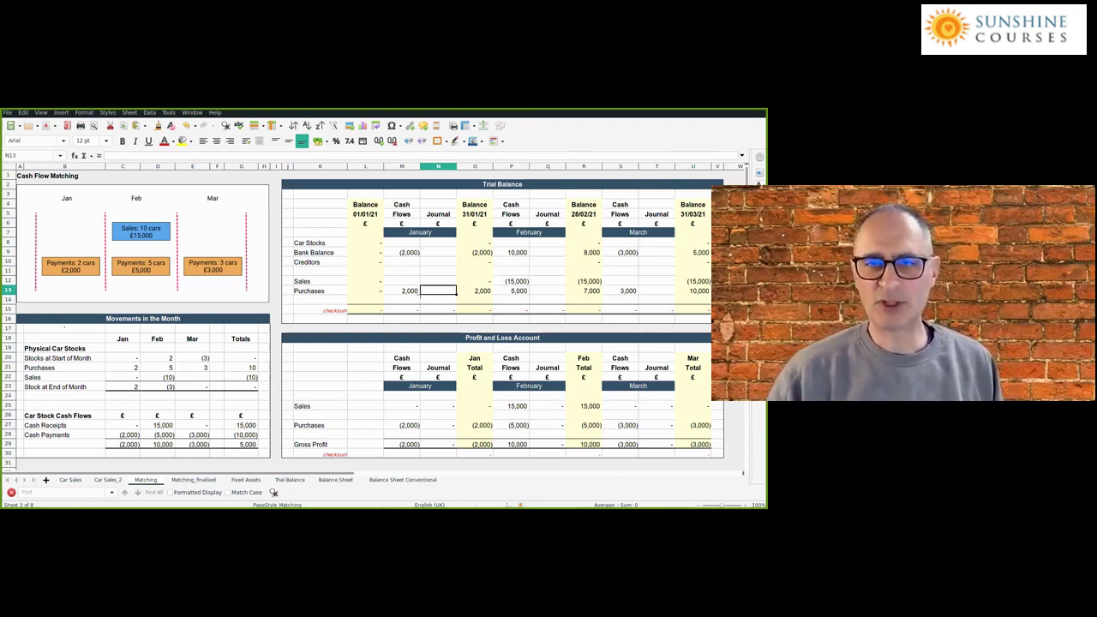
# Step: Enter the January journal: 2,000 to Car Stocks and -2000 to Purchases
pyautogui.press('Up')
pyautogui.press('Up')
pyautogui.press('Up')
pyautogui.press('Up')
pyautogui.press('Up')
pyautogui.write('20000')
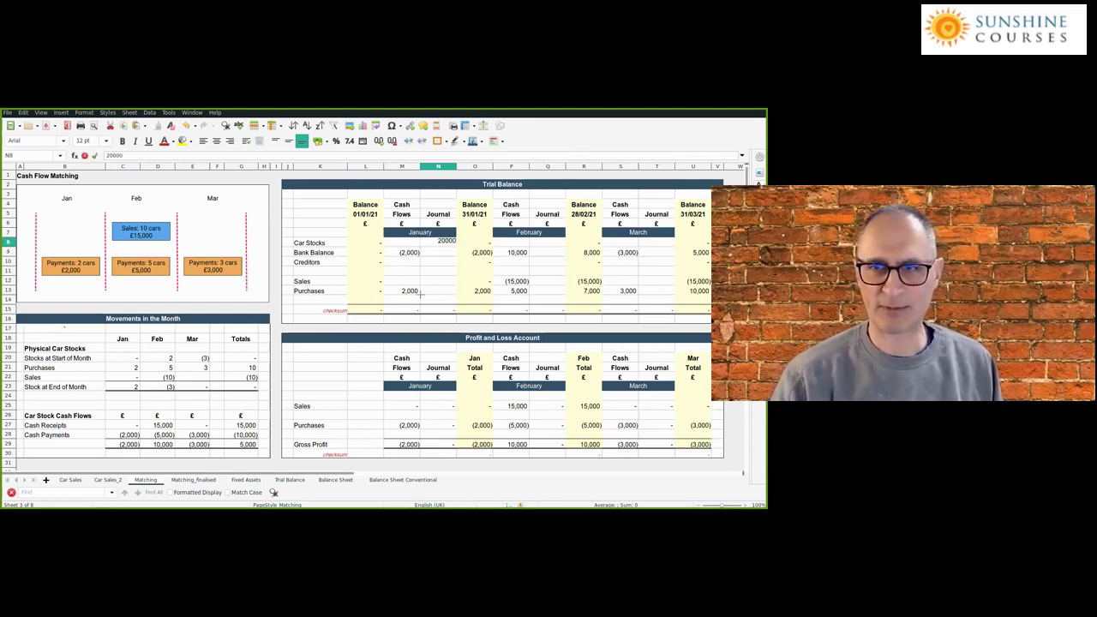
pyautogui.press('Return')
pyautogui.press('Down')
pyautogui.press('Down')
pyautogui.press('Down')
pyautogui.press('Down')
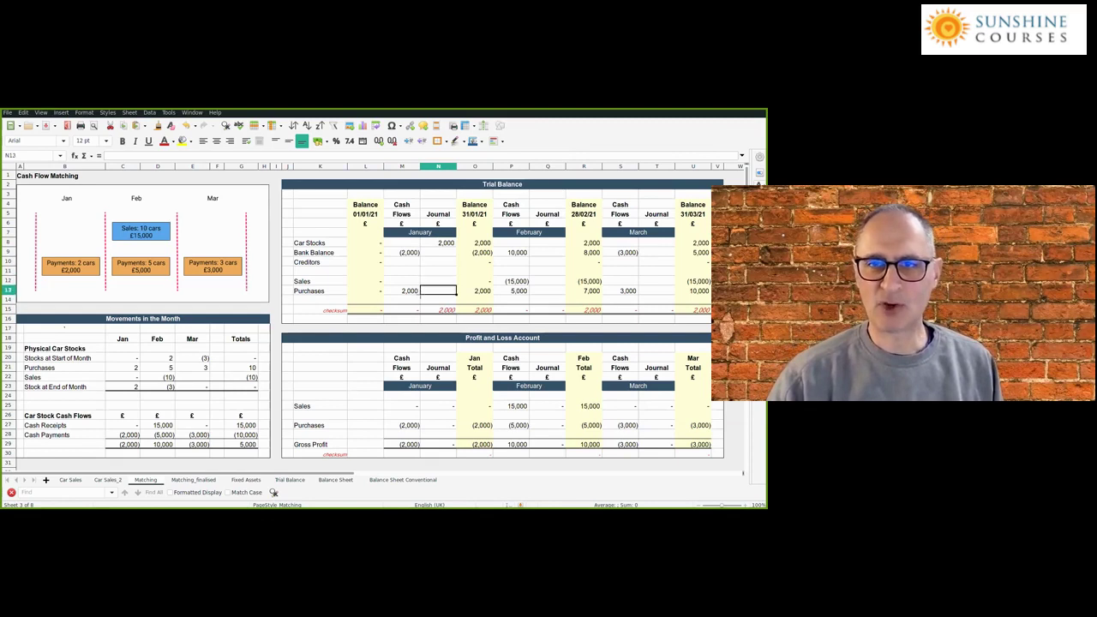
pyautogui.write('-20')
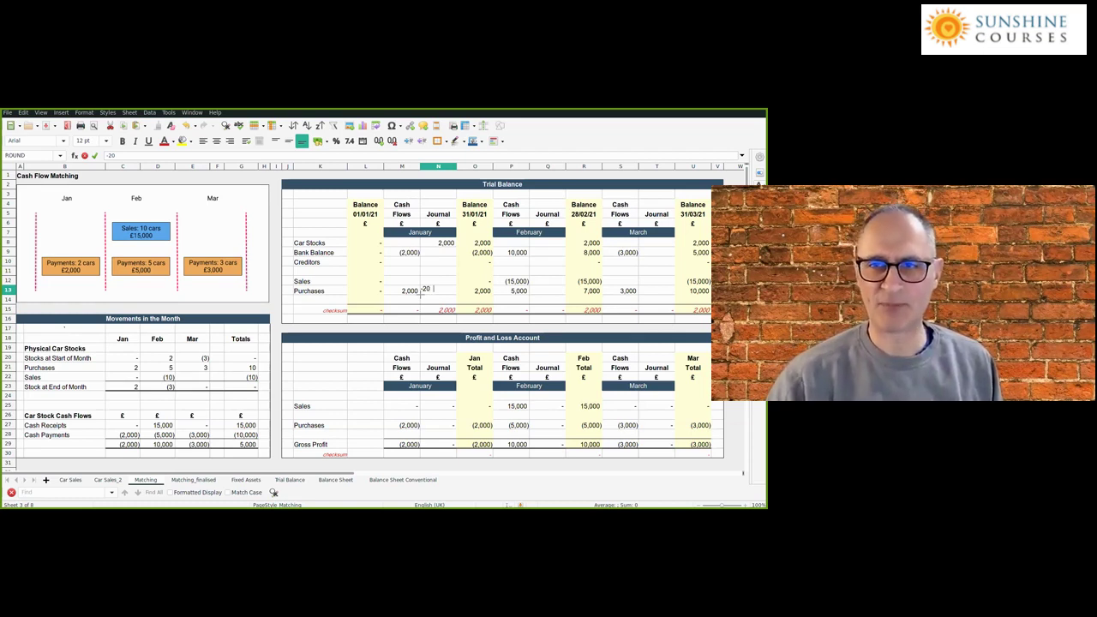
pyautogui.write('00')
pyautogui.press('Tab')
pyautogui.press('Up')
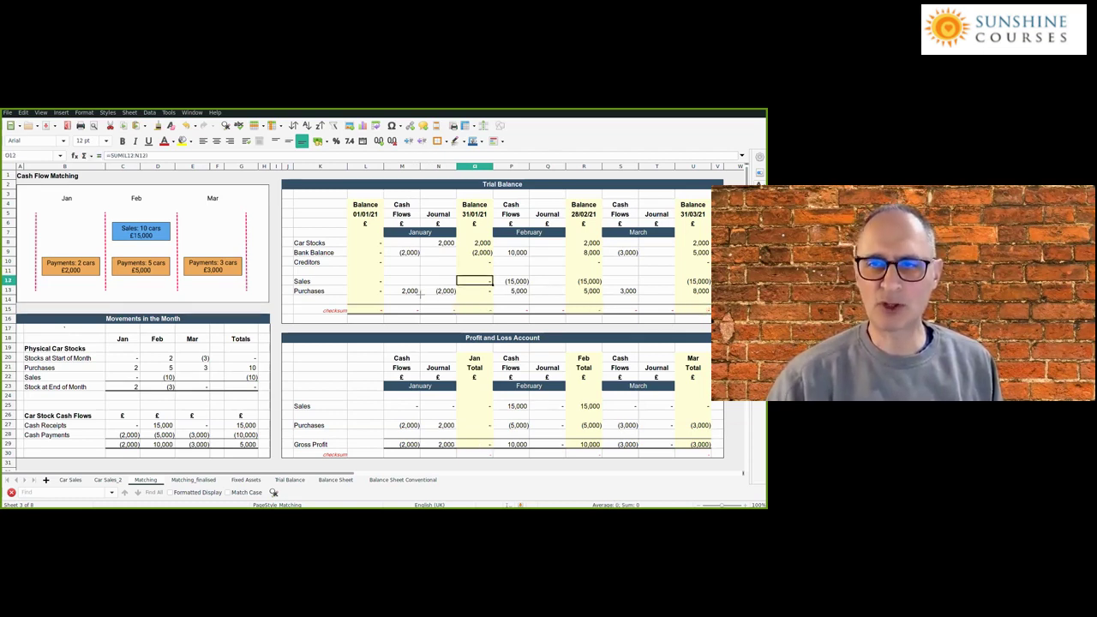
pyautogui.press('Down')
pyautogui.press('Down')
pyautogui.press('Down')
pyautogui.press('Down')
pyautogui.press('Down')
pyautogui.press('Down')
pyautogui.press('Down')
pyautogui.press('Down')
pyautogui.press('Down')
pyautogui.press('Down')
pyautogui.press('Down')
pyautogui.press('Down')
pyautogui.press('Down')
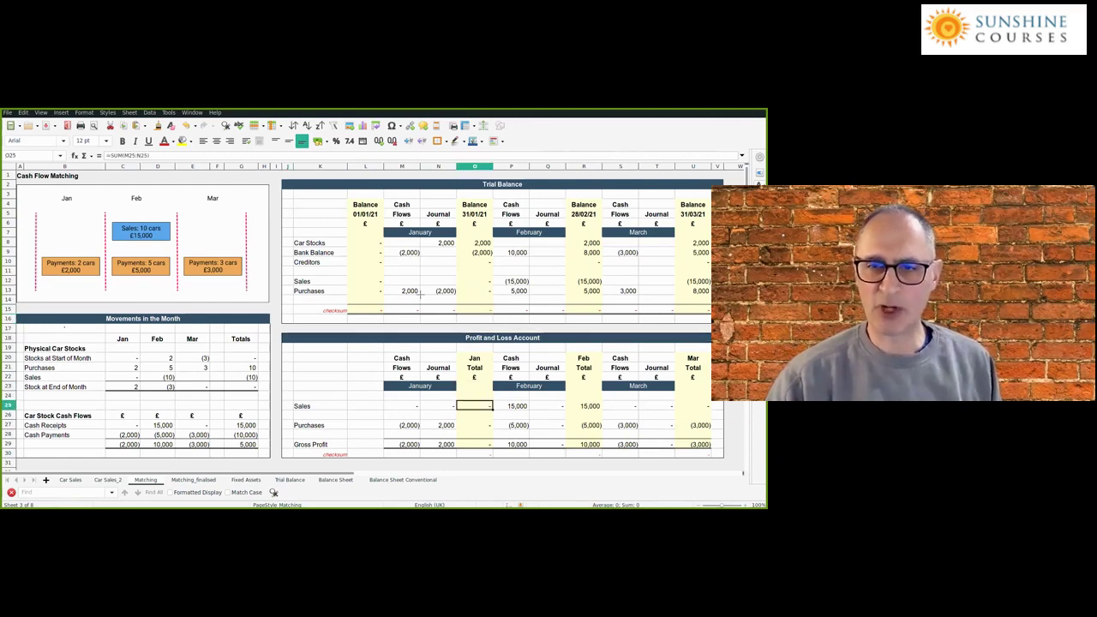
pyautogui.press('Down')
pyautogui.press('Down')
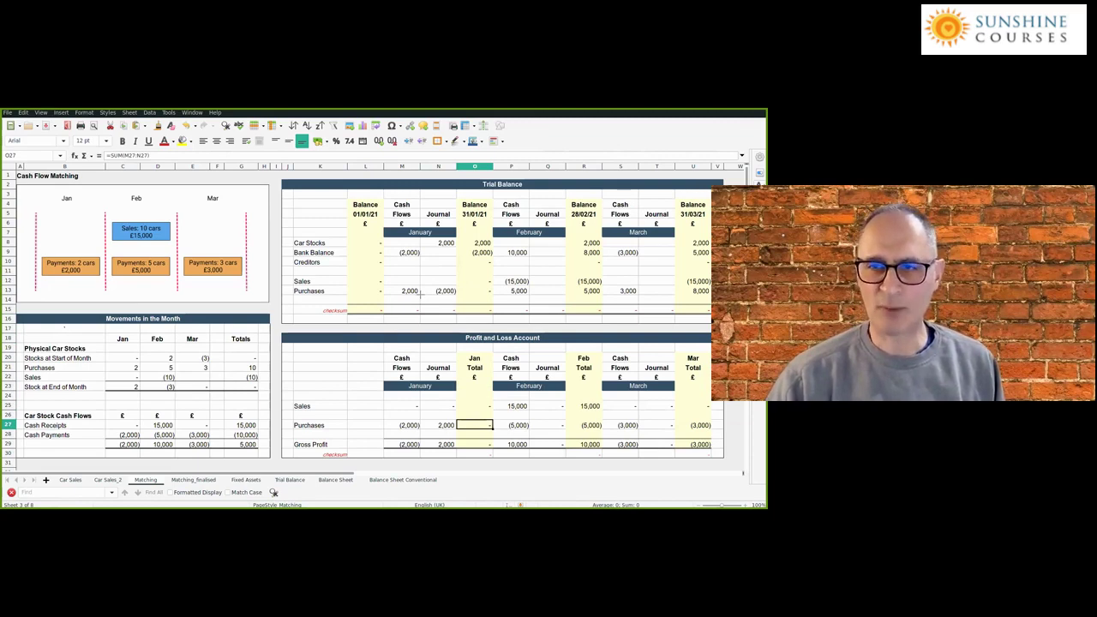
pyautogui.press('Down')
pyautogui.press('Down')
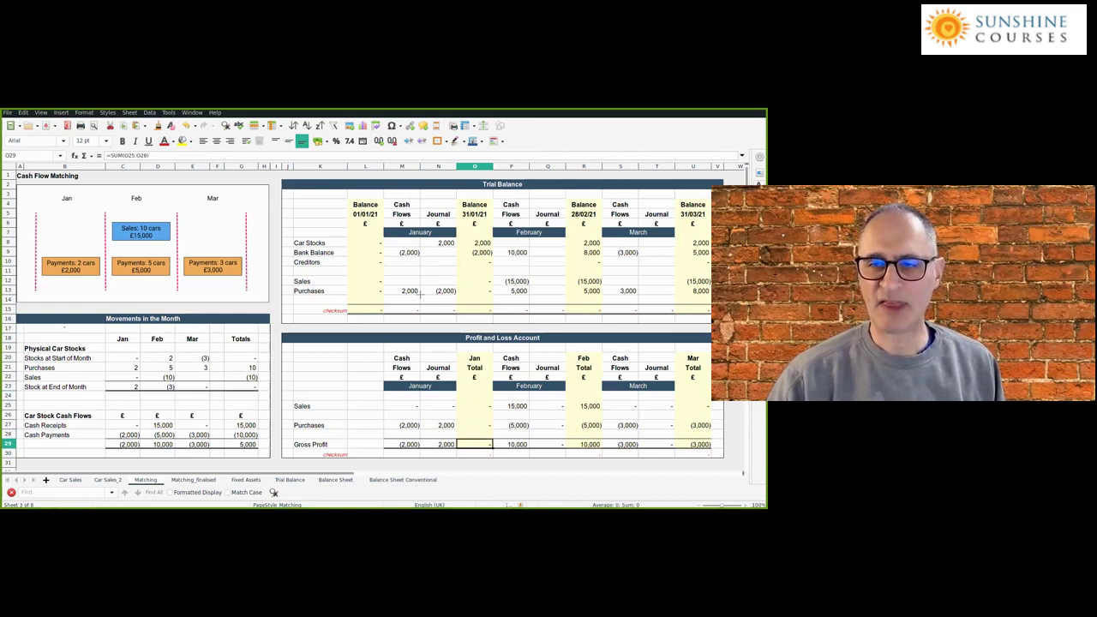
pyautogui.press('Up')
pyautogui.press('Up')
pyautogui.press('Up')
pyautogui.press('Up')
pyautogui.press('Up')
pyautogui.press('Up')
pyautogui.press('Up')
pyautogui.press('Up')
pyautogui.press('Up')
pyautogui.press('Up')
pyautogui.press('Up')
pyautogui.press('Up')
pyautogui.press('Up')
pyautogui.press('Up')
pyautogui.press('Up')
pyautogui.press('Up')
pyautogui.press('Up')
pyautogui.press('Up')
pyautogui.press('Up')
pyautogui.press('Up')
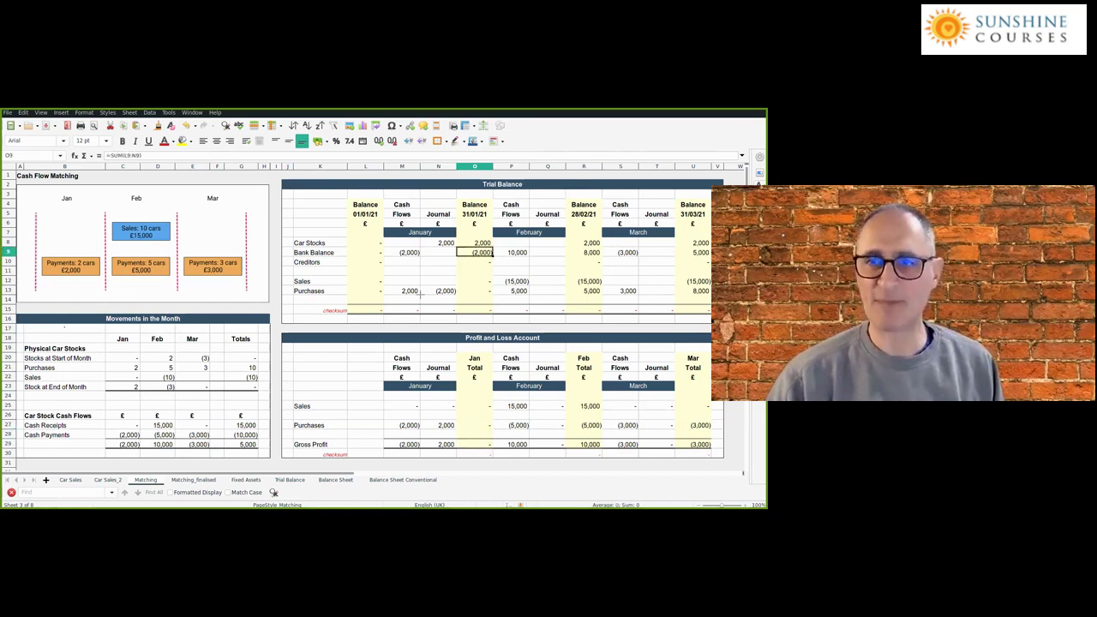
pyautogui.press('Down')
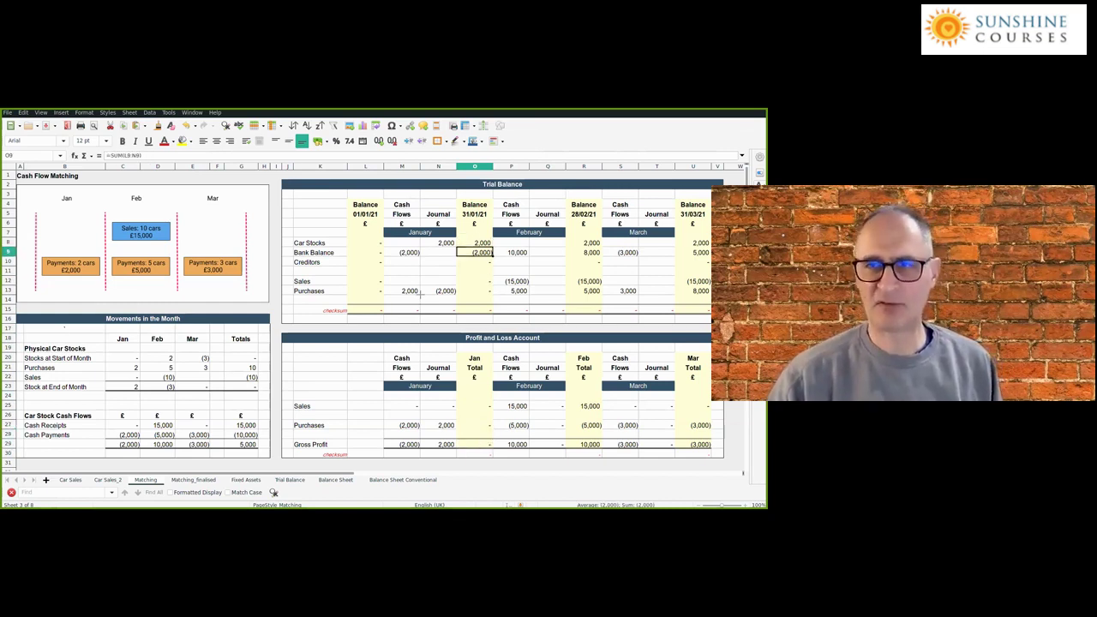
pyautogui.press('Up')
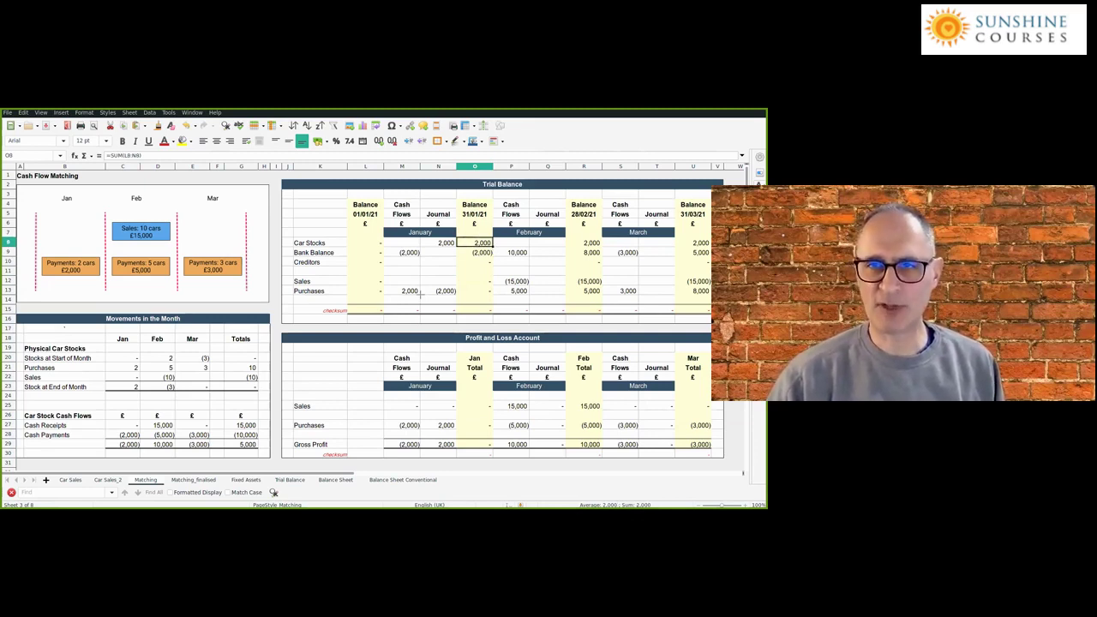
pyautogui.press('Down')
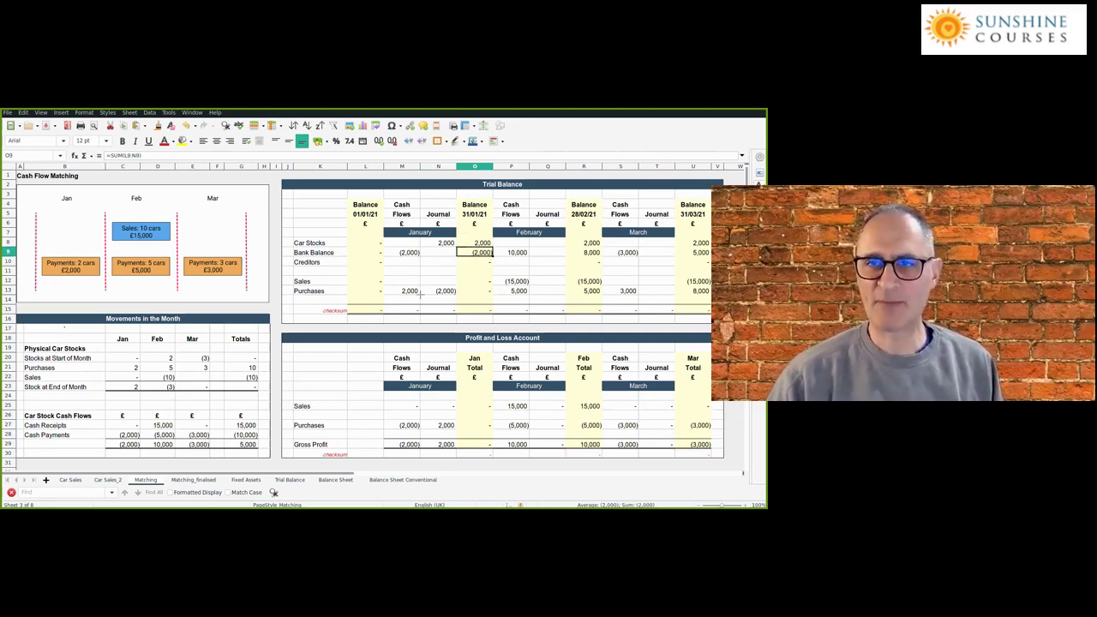
pyautogui.press('Down')
pyautogui.press('Down')
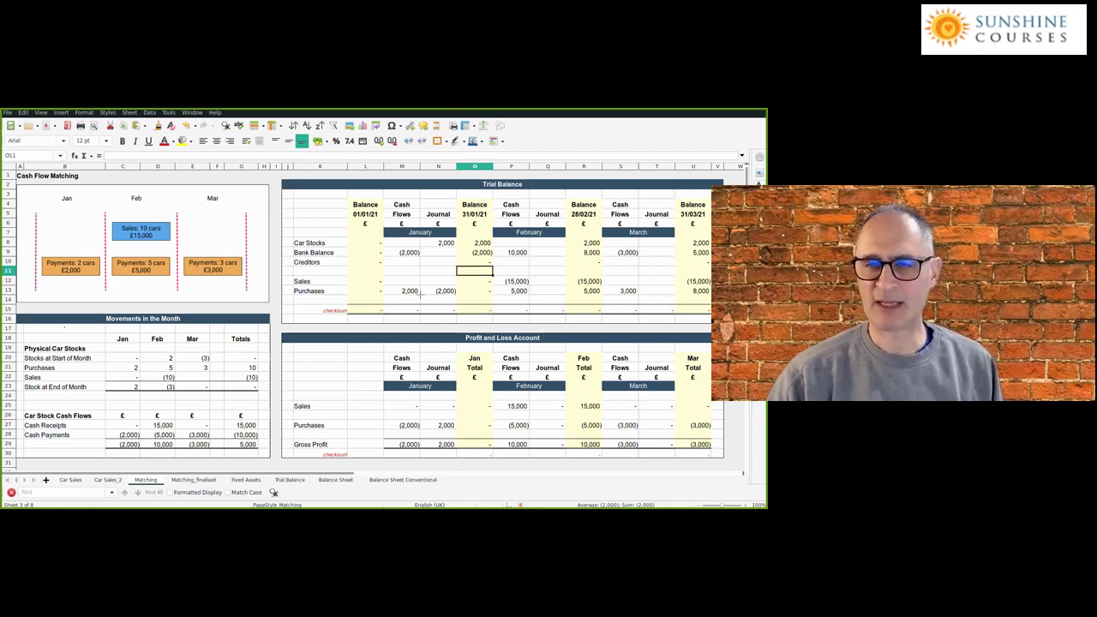
pyautogui.press('Down')
pyautogui.press('Down')
pyautogui.press('Down')
pyautogui.press('Down')
pyautogui.press('Up')
pyautogui.press('Up')
pyautogui.press('Up')
pyautogui.press('Up')
pyautogui.press('Up')
pyautogui.press('Up')
pyautogui.press('Up')
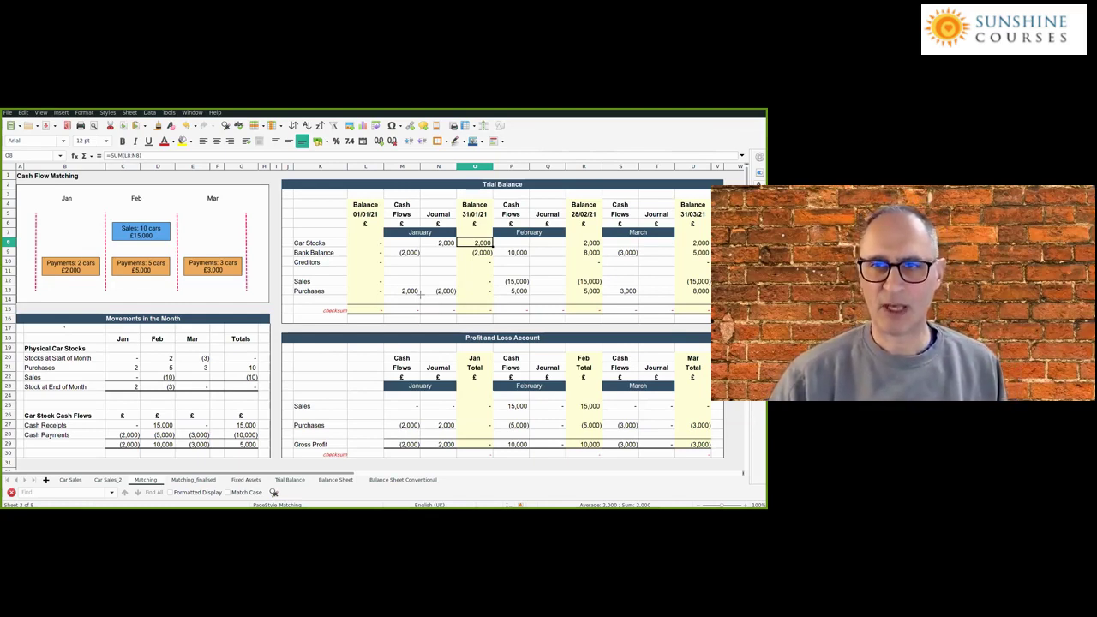
pyautogui.press('Left')
pyautogui.press('Down')
pyautogui.press('Down')
pyautogui.press('Down')
pyautogui.press('Down')
pyautogui.press('Down')
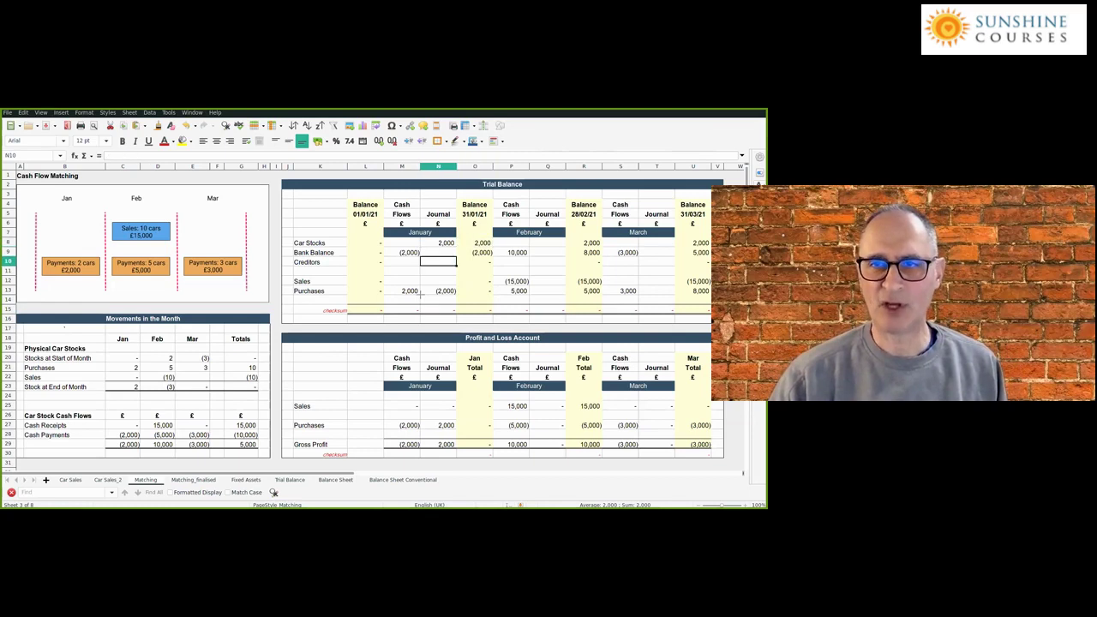
pyautogui.press('Left')
pyautogui.press('Right')
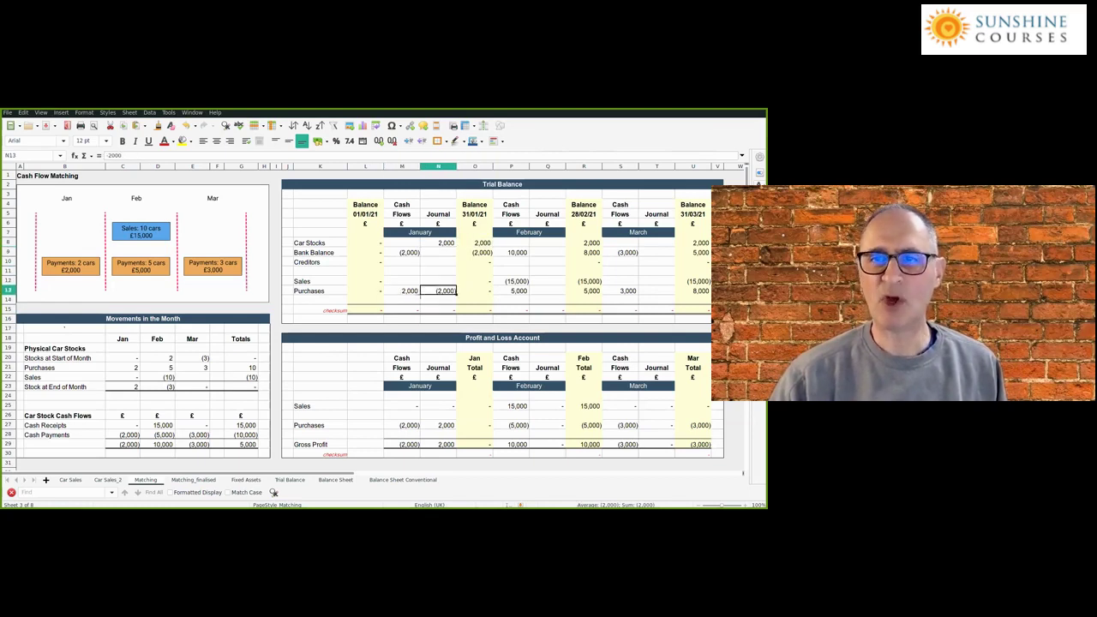
pyautogui.press('Up')
pyautogui.press('Up')
pyautogui.press('Right')
pyautogui.press('Right')
pyautogui.press('Down')
pyautogui.press('Down')
pyautogui.press('Down')
pyautogui.press('Down')
pyautogui.press('Down')
pyautogui.press('Down')
pyautogui.press('Down')
pyautogui.press('Down')
pyautogui.press('Down')
pyautogui.press('Down')
pyautogui.press('Down')
pyautogui.press('Down')
pyautogui.press('Down')
pyautogui.press('Down')
pyautogui.press('Down')
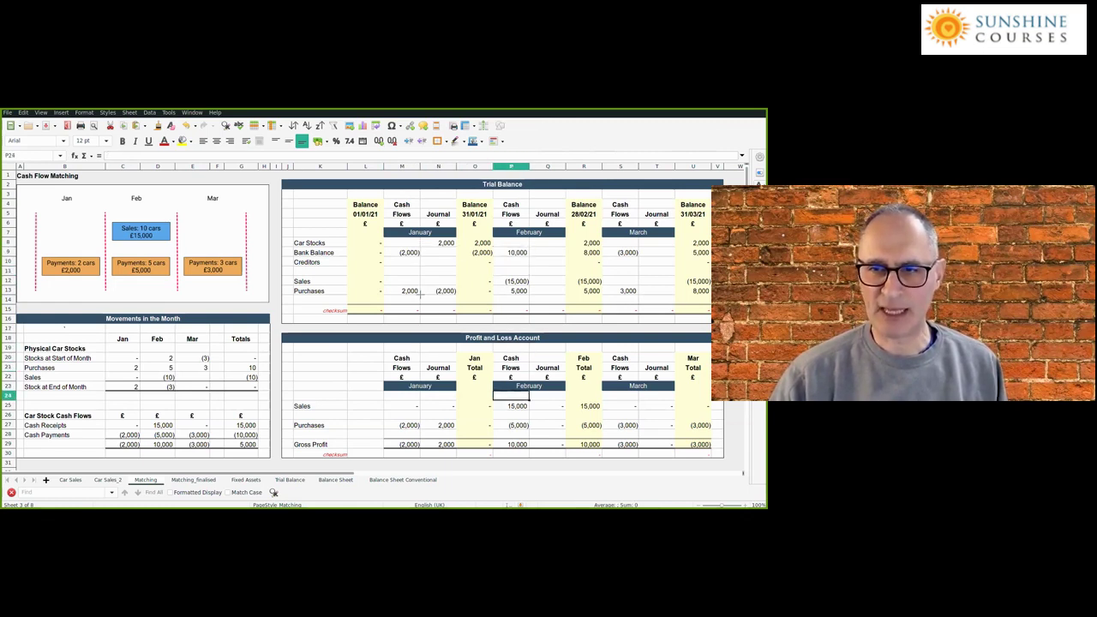
pyautogui.press('Up')
pyautogui.press('Up')
pyautogui.press('Up')
pyautogui.press('Up')
pyautogui.press('Up')
pyautogui.press('Up')
pyautogui.press('Up')
pyautogui.press('Up')
pyautogui.press('Up')
pyautogui.press('Up')
pyautogui.press('Up')
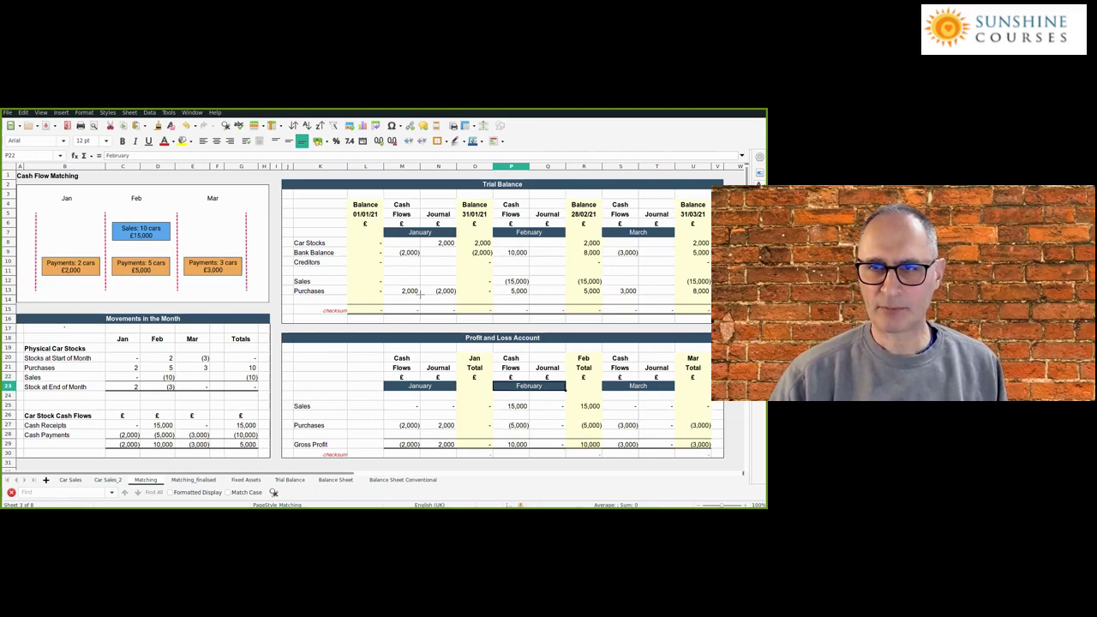
pyautogui.press('Up')
pyautogui.press('Up')
pyautogui.press('Up')
pyautogui.press('Up')
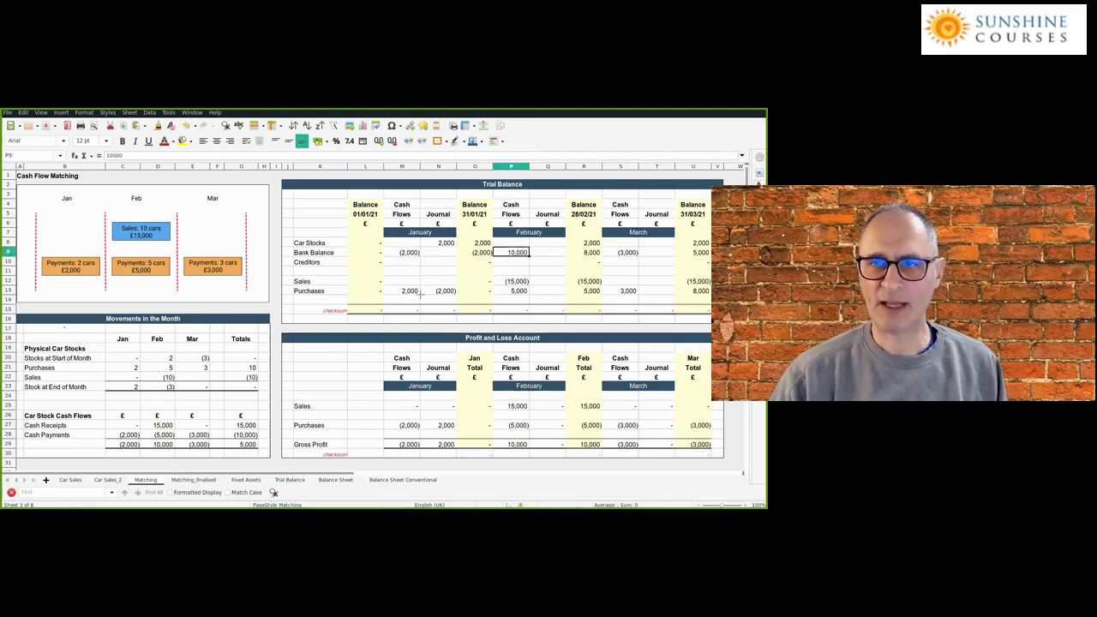
pyautogui.press('Left')
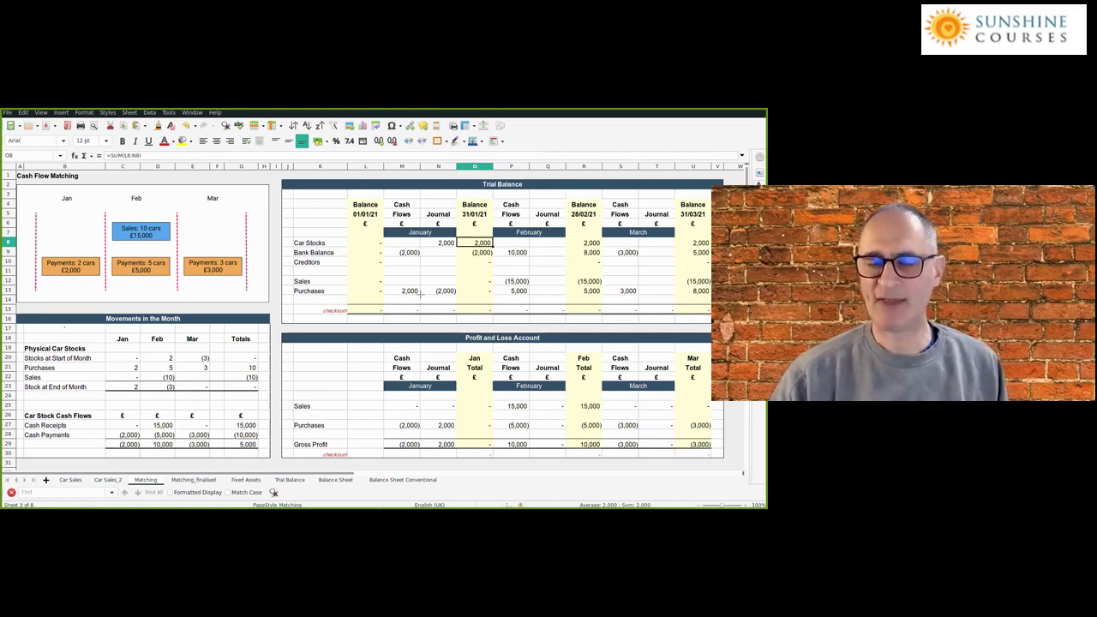
pyautogui.press('Right')
pyautogui.press('Right')
pyautogui.press('Right')
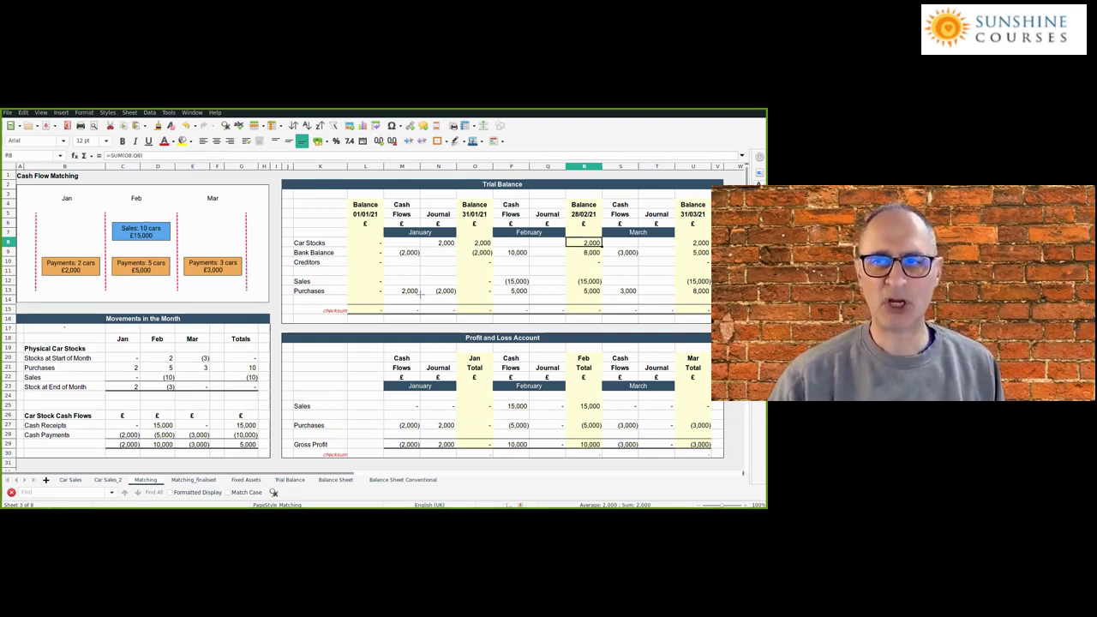
pyautogui.press('Left')
pyautogui.press('Left')
pyautogui.press('Left')
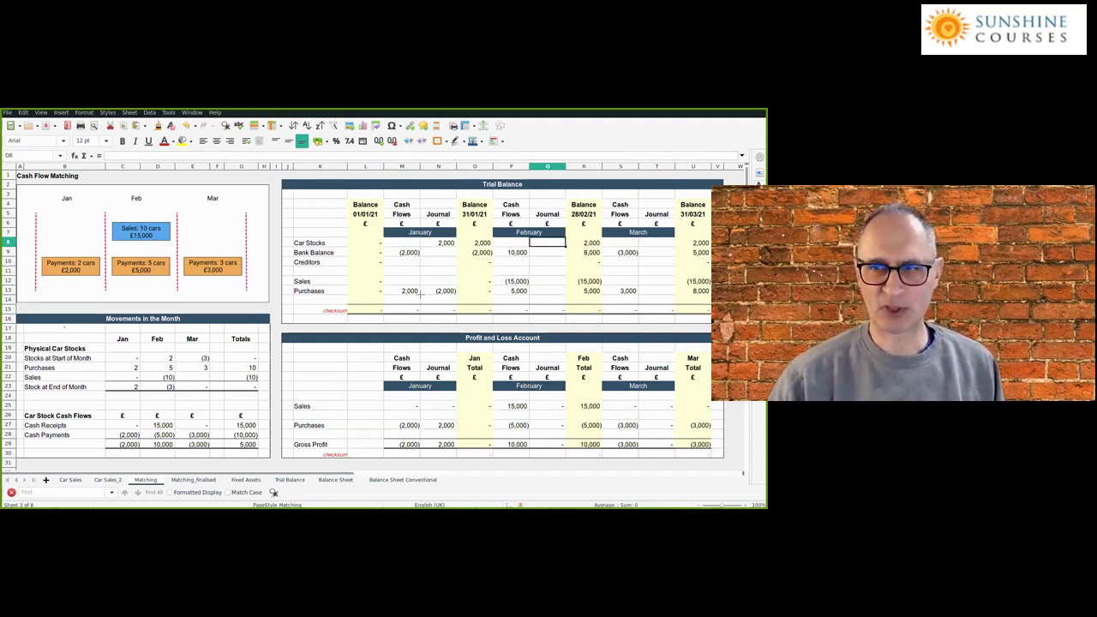
# Step: Enter -2000 for Car Stocks and 2,000 for Purchases in the February Journal column
pyautogui.write('-')
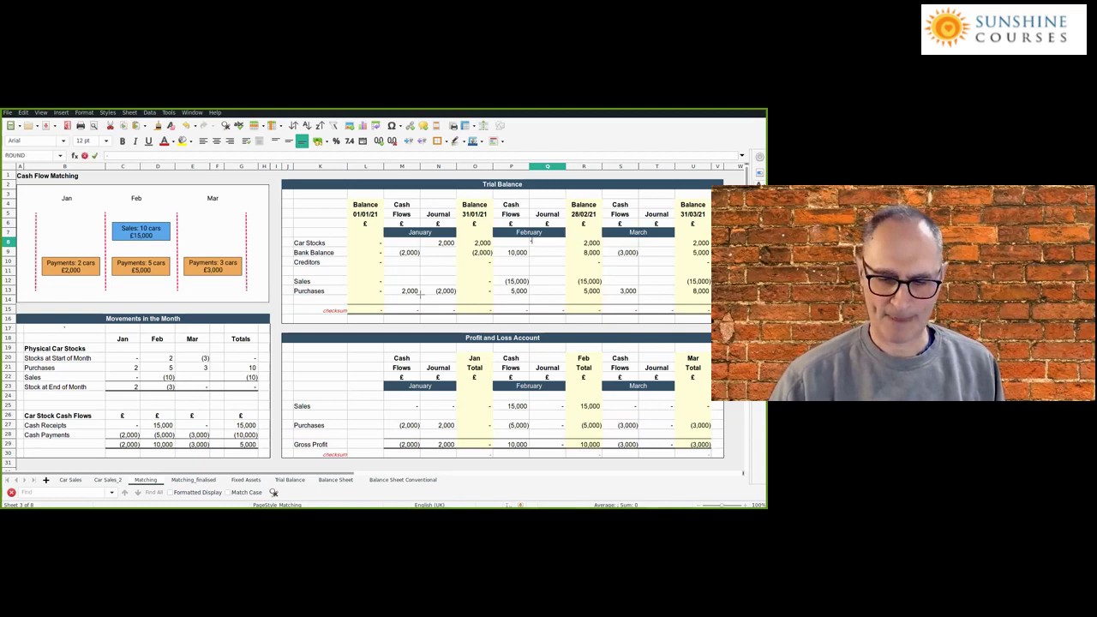
pyautogui.write('2000')
pyautogui.press('Return')
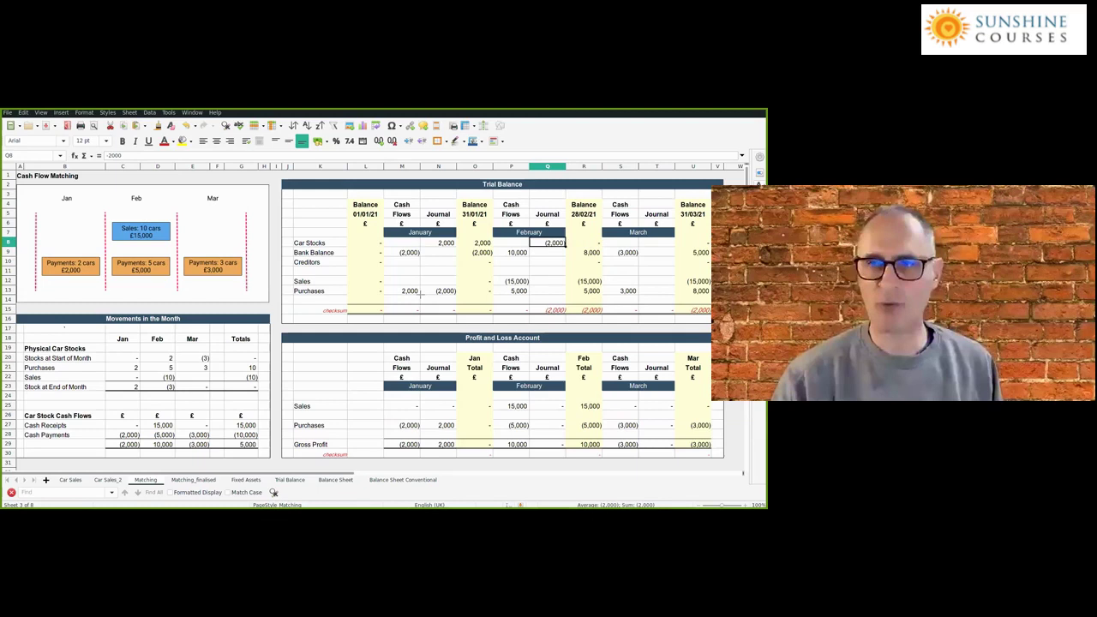
pyautogui.press('Down')
pyautogui.press('Down')
pyautogui.press('Down')
pyautogui.press('Down')
pyautogui.press('Down')
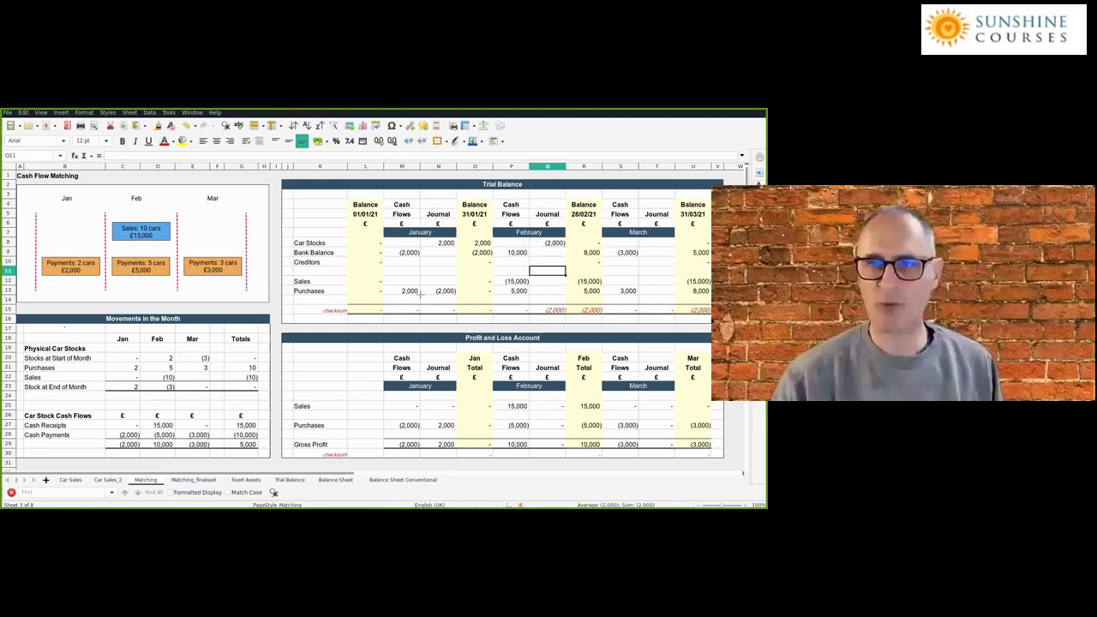
pyautogui.write('2,000')
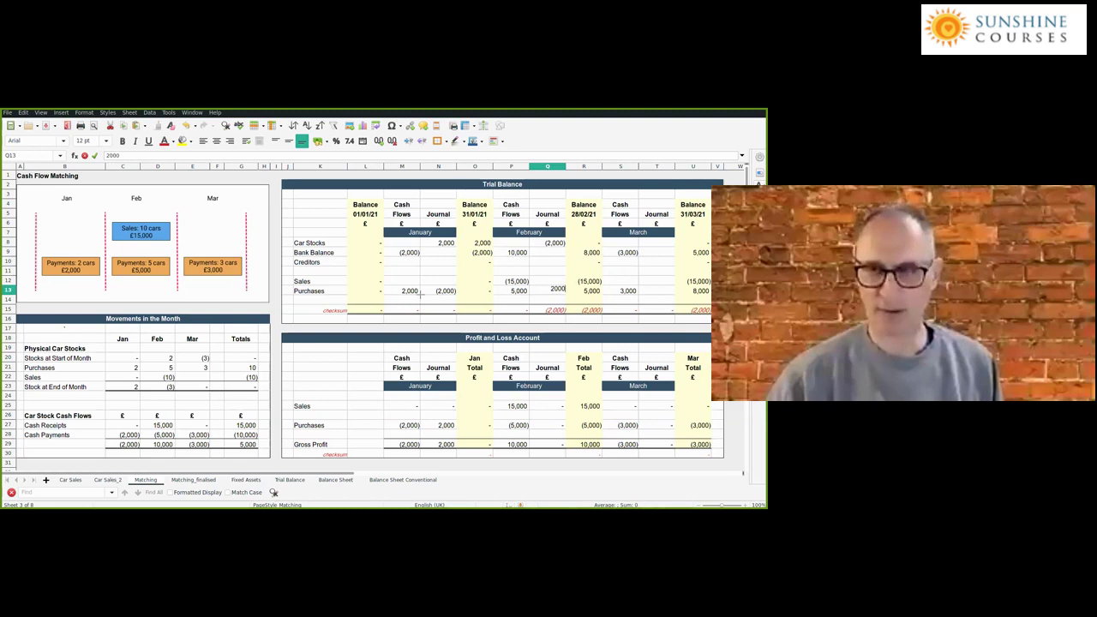
pyautogui.press('Return')
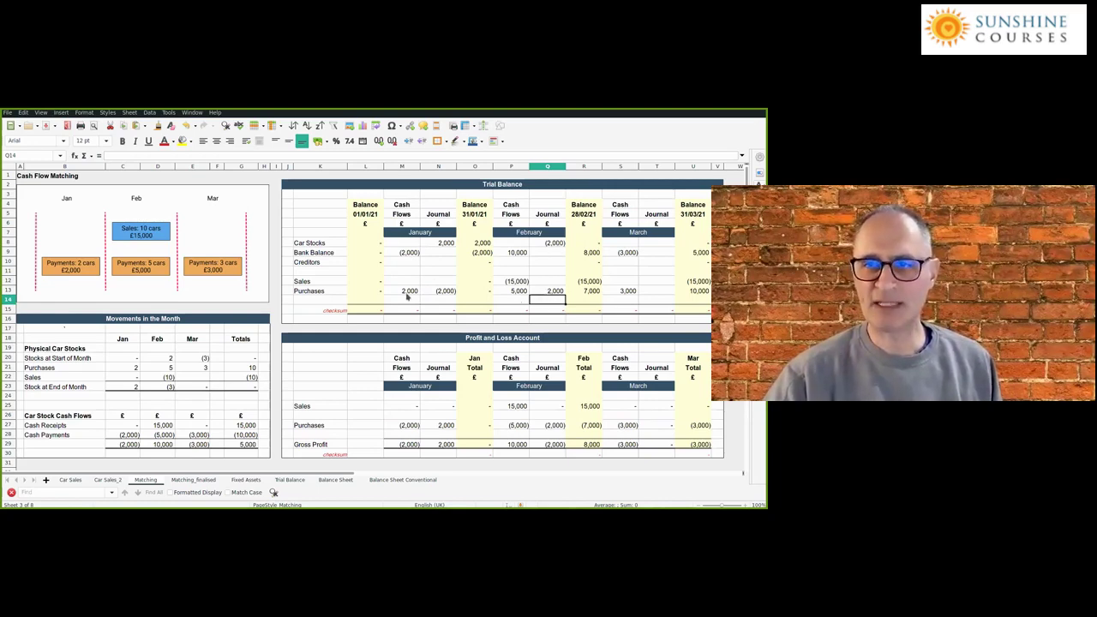
pyautogui.press('Up')
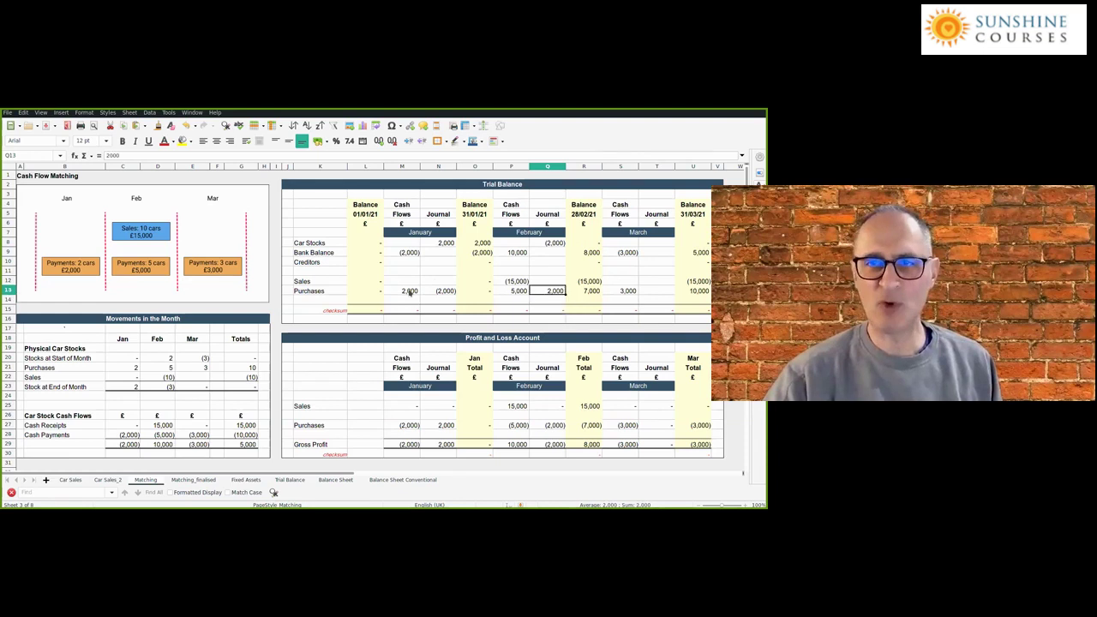
pyautogui.click(409, 291)
pyautogui.click(556, 293)
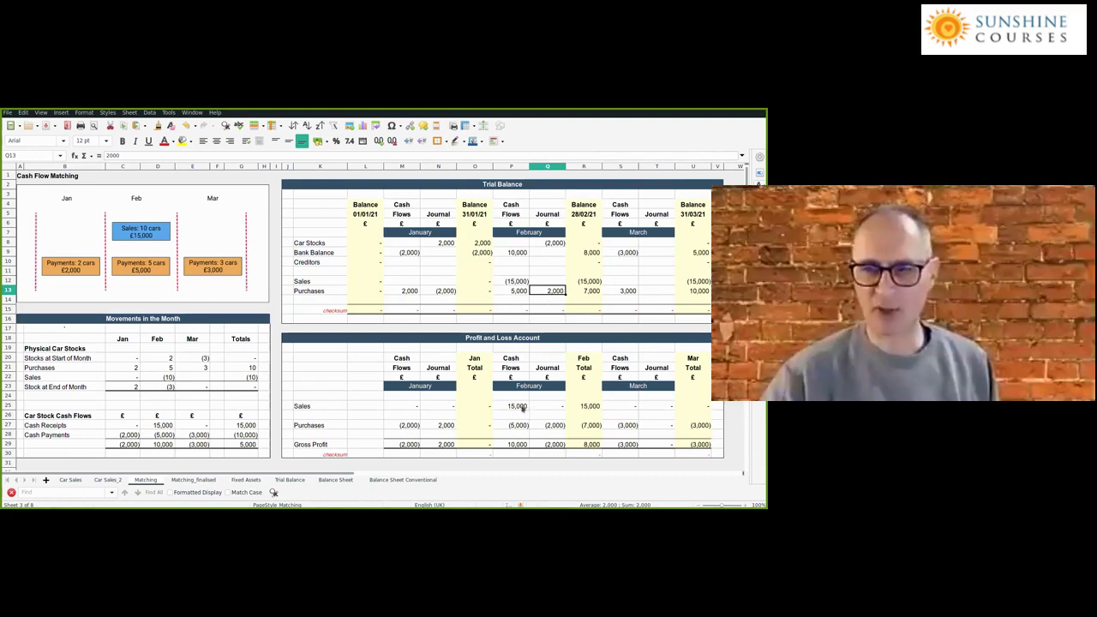
pyautogui.click(579, 407)
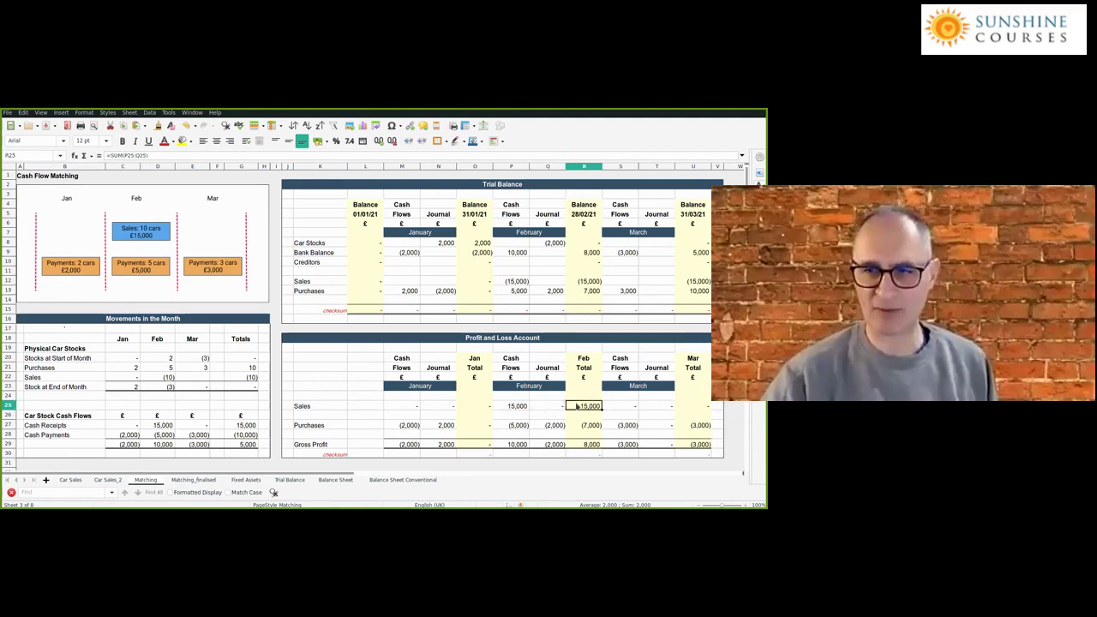
pyautogui.click(520, 426)
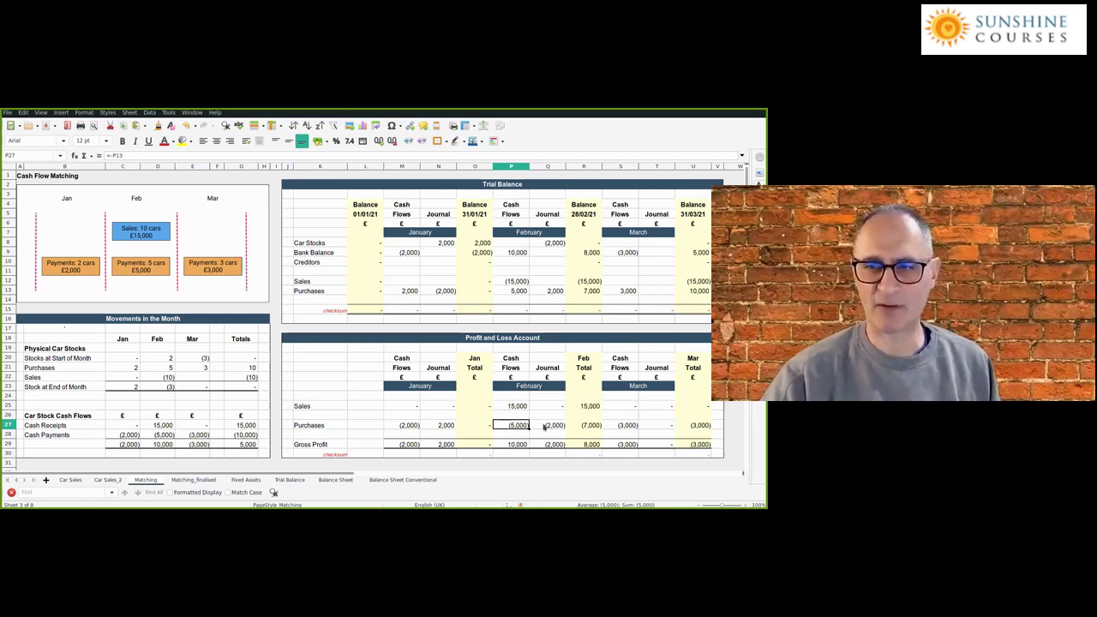
pyautogui.click(545, 426)
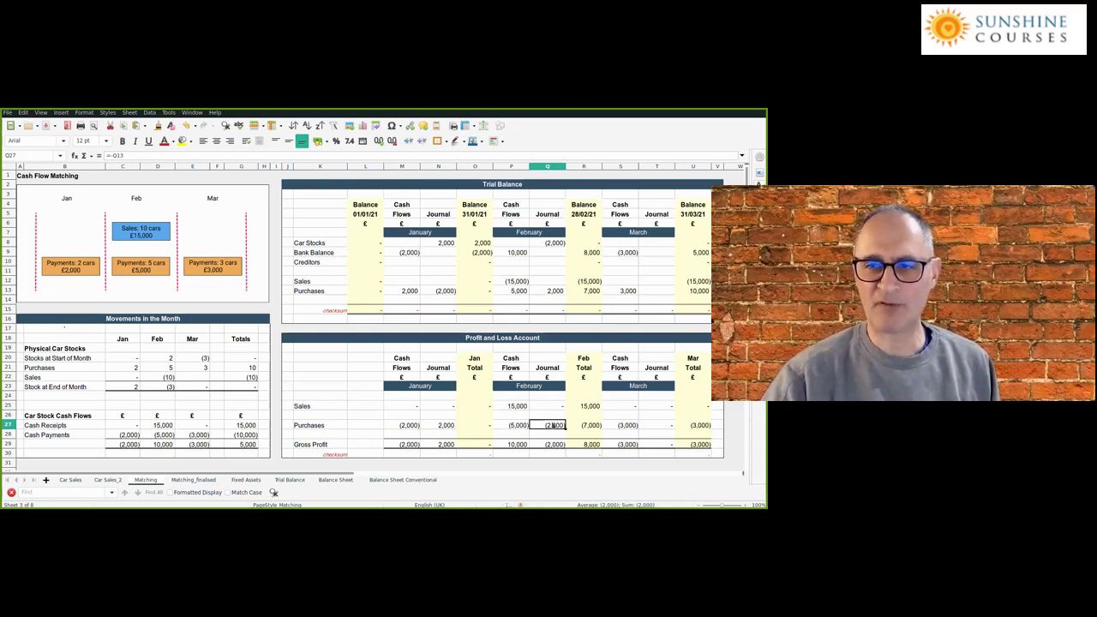
pyautogui.click(585, 406)
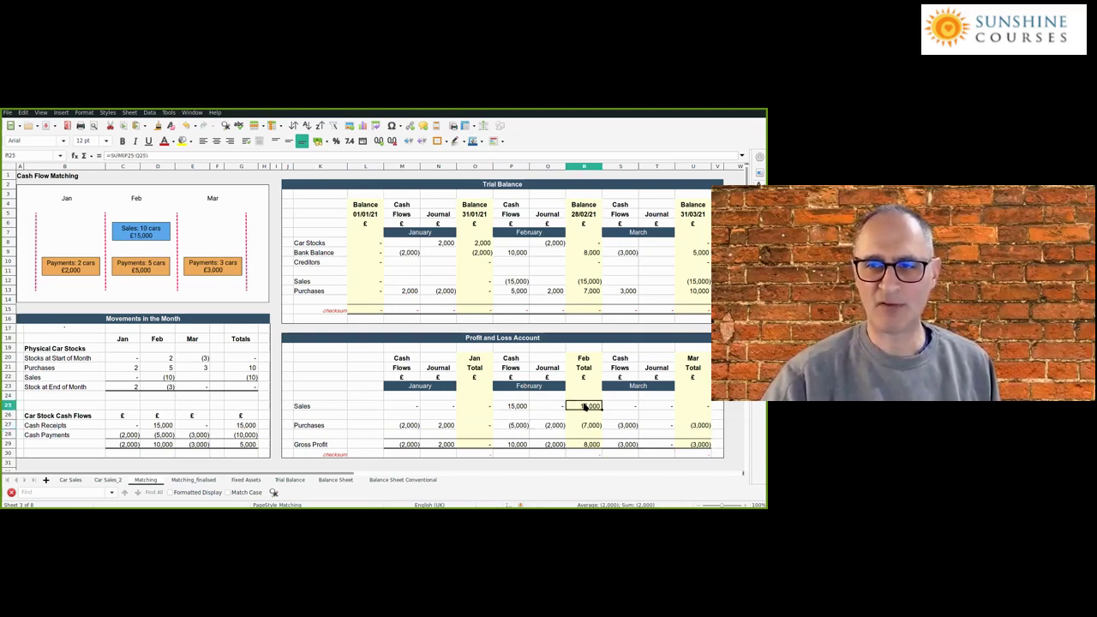
pyautogui.click(585, 427)
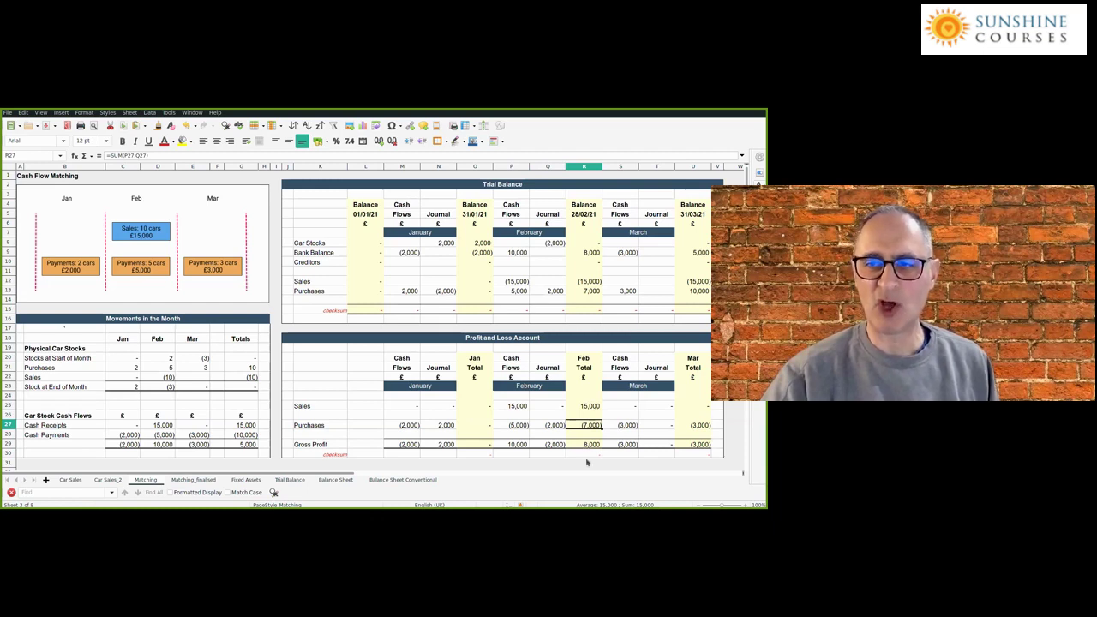
pyautogui.click(555, 427)
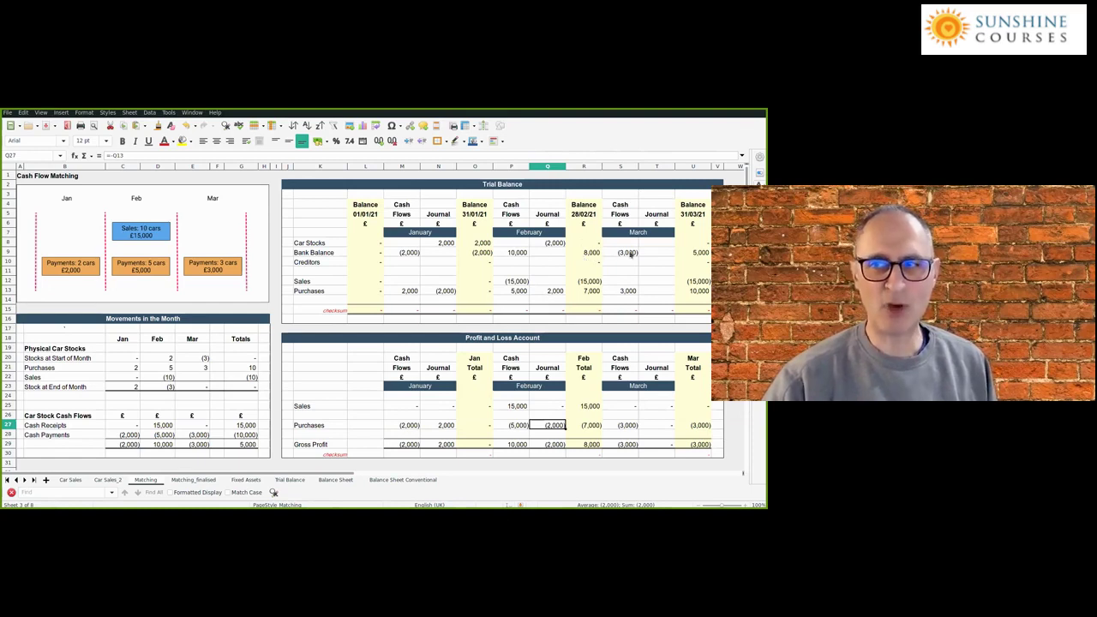
pyautogui.click(626, 292)
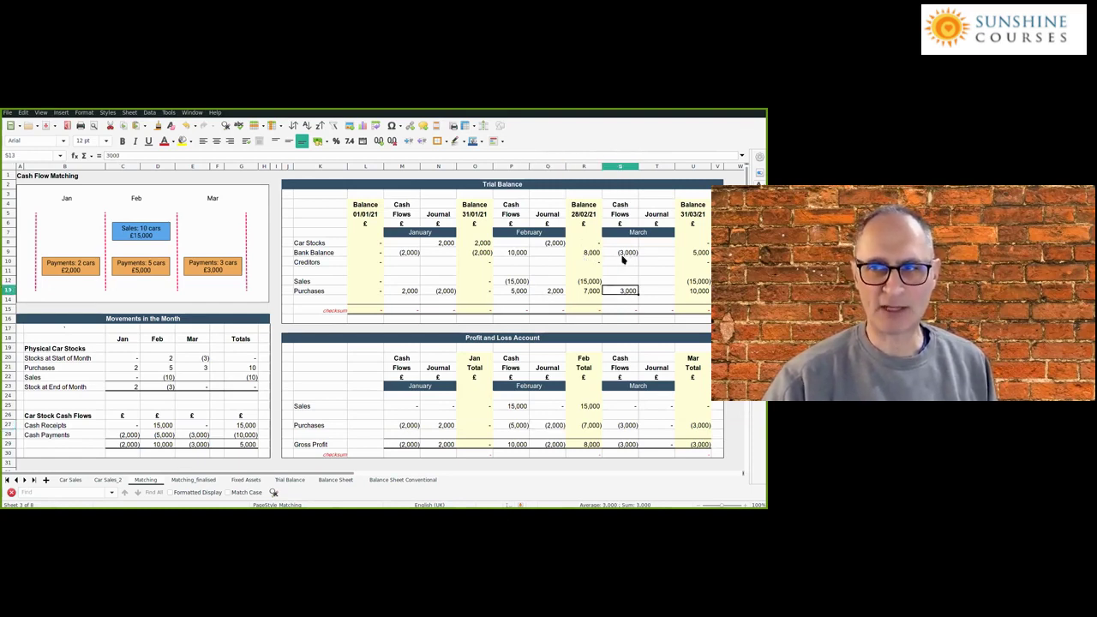
pyautogui.click(623, 253)
pyautogui.click(624, 292)
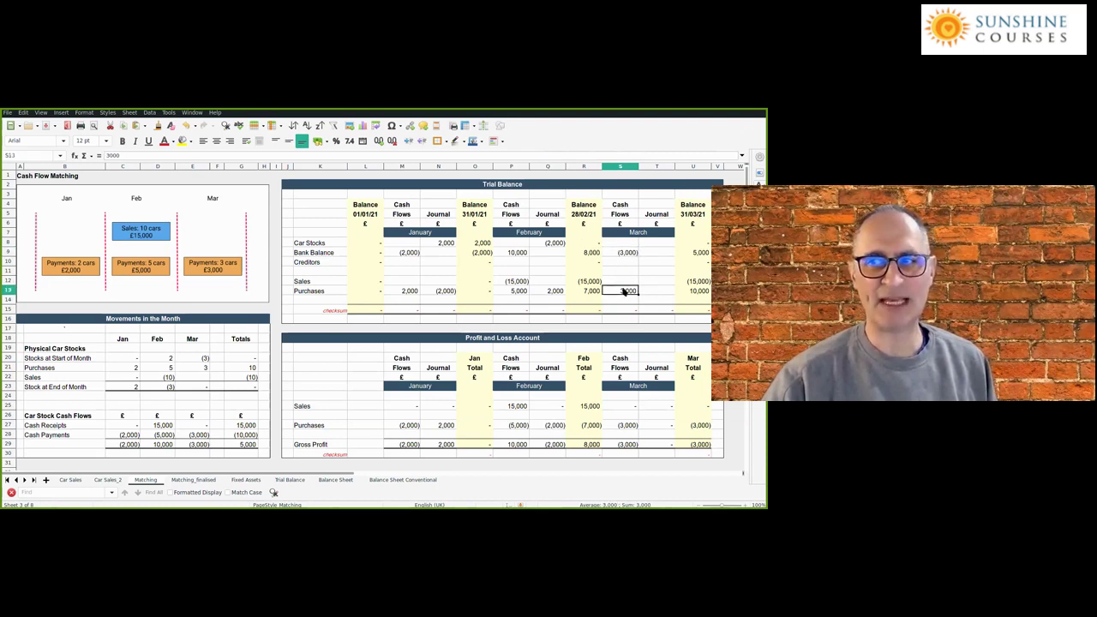
pyautogui.click(626, 253)
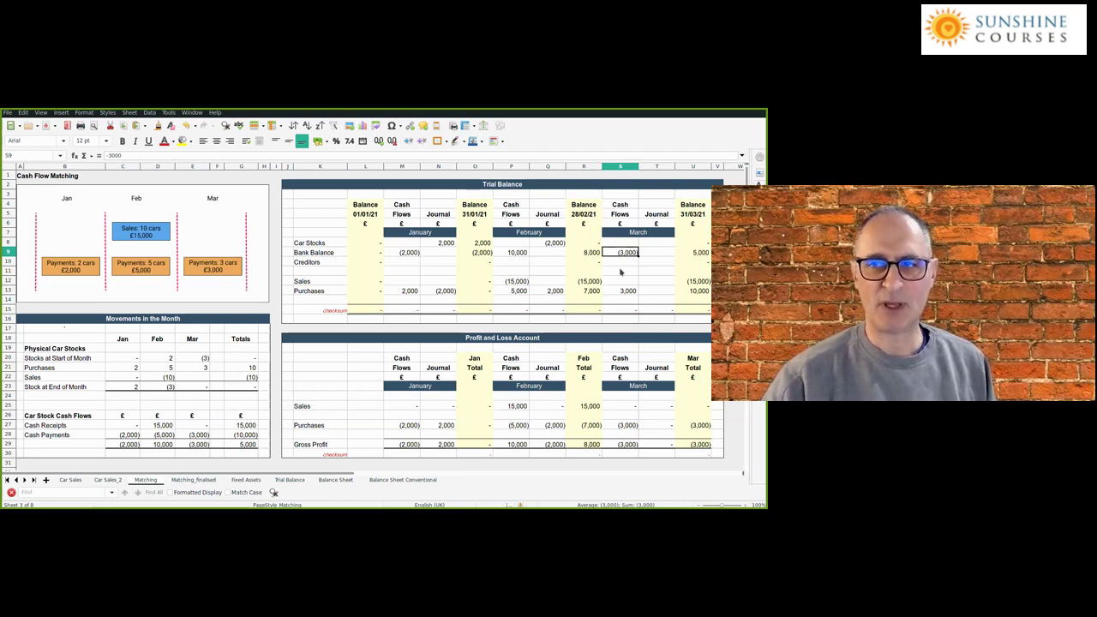
pyautogui.press('Down')
pyautogui.press('Left')
pyautogui.press('Left')
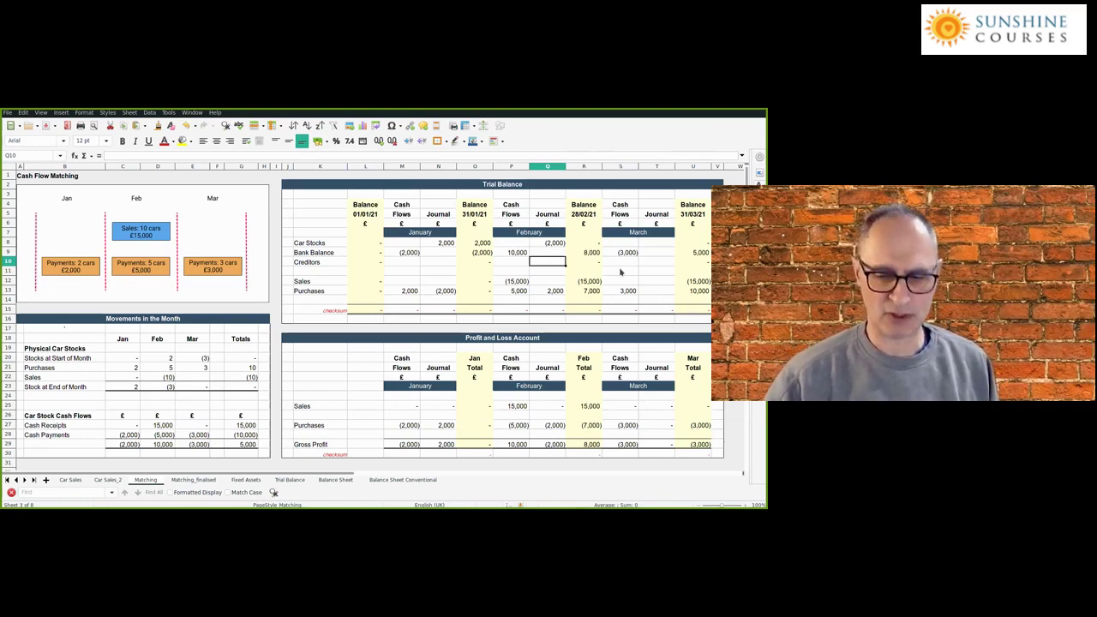
# Step: Enter =-3000 as the February Creditors journal and change the Purchases journal to =2000+3000
pyautogui.write('=')
pyautogui.write('-3000')
pyautogui.press('Return')
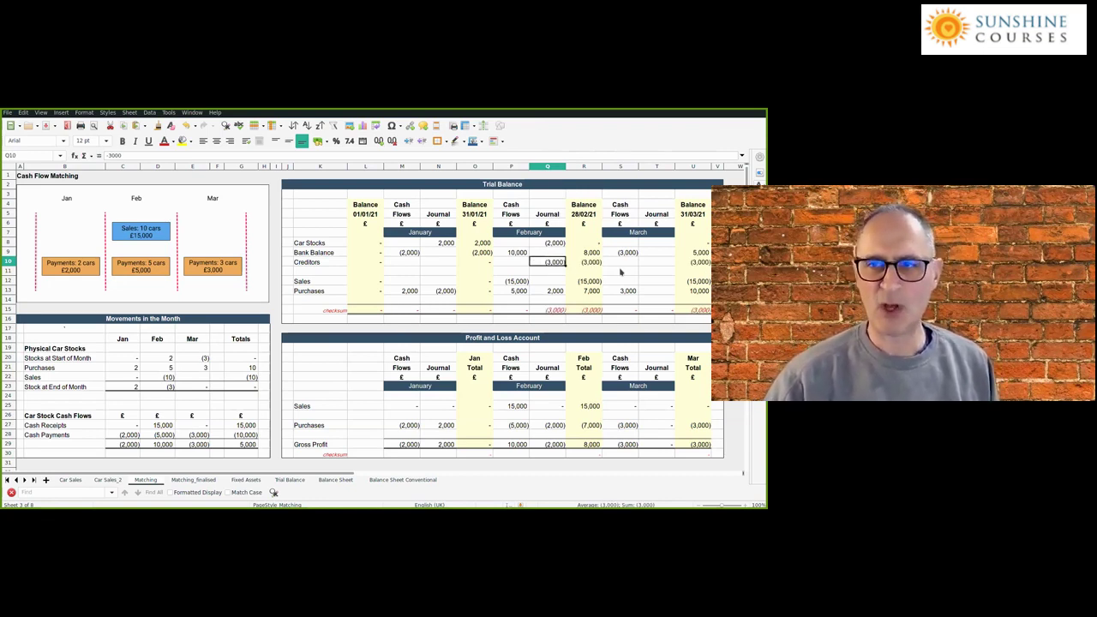
pyautogui.press('Down')
pyautogui.press('Down')
pyautogui.press('Down')
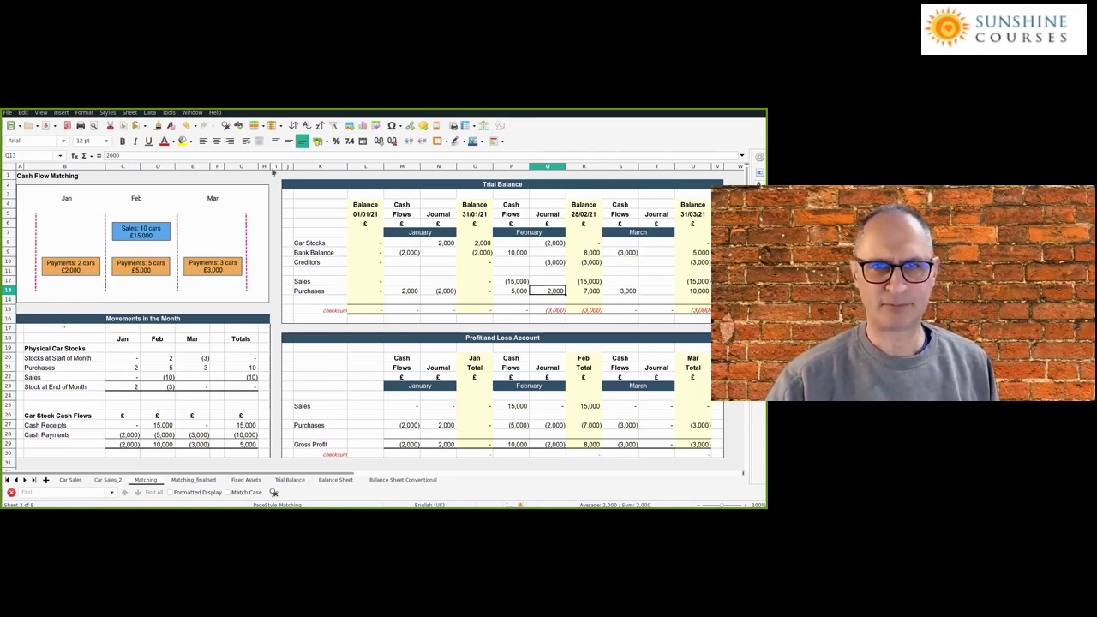
pyautogui.click(116, 155)
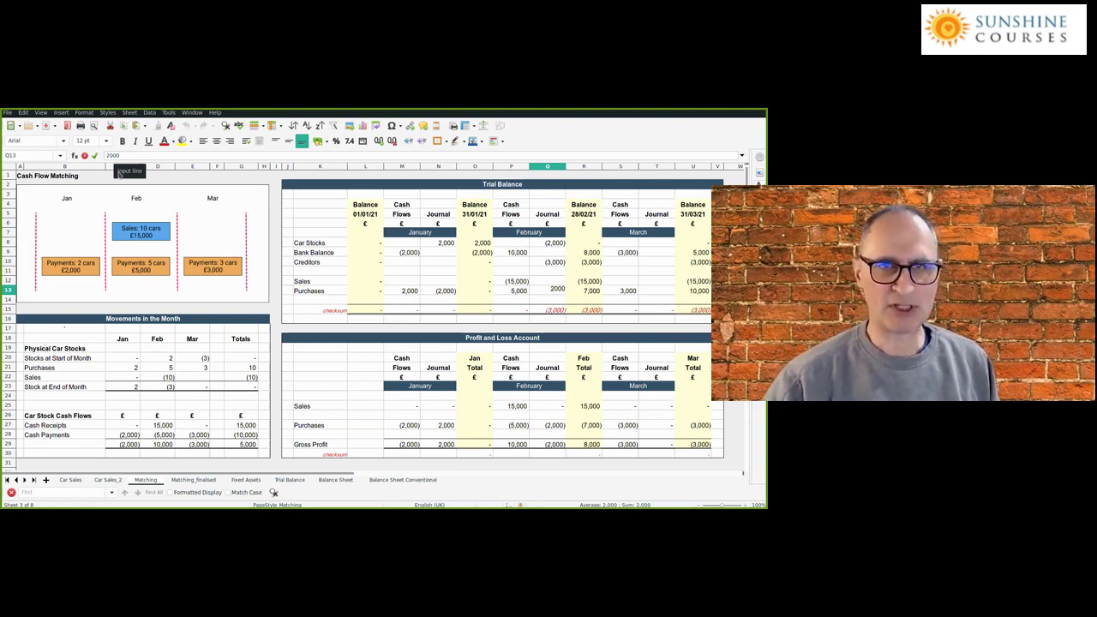
pyautogui.write('=2000')
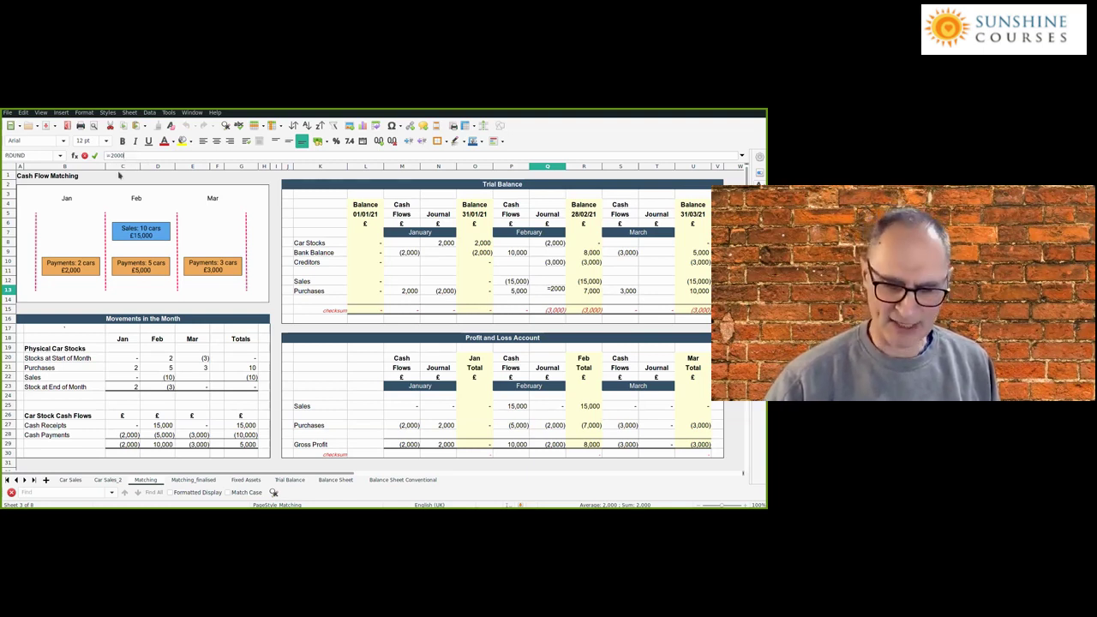
pyautogui.write('+3000')
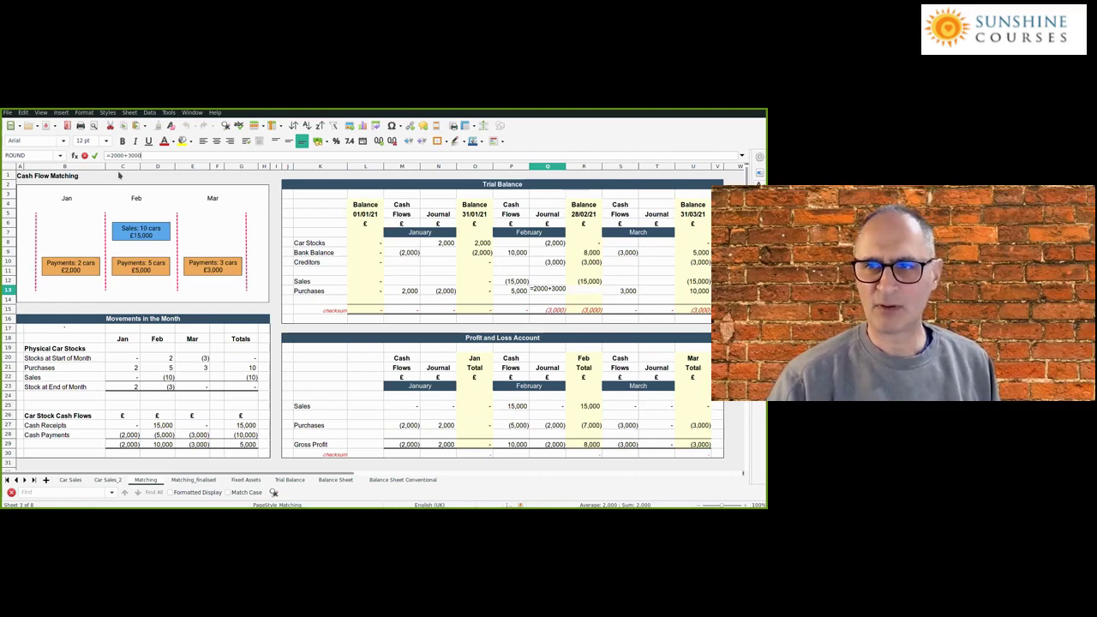
pyautogui.press('Return')
pyautogui.press('Up')
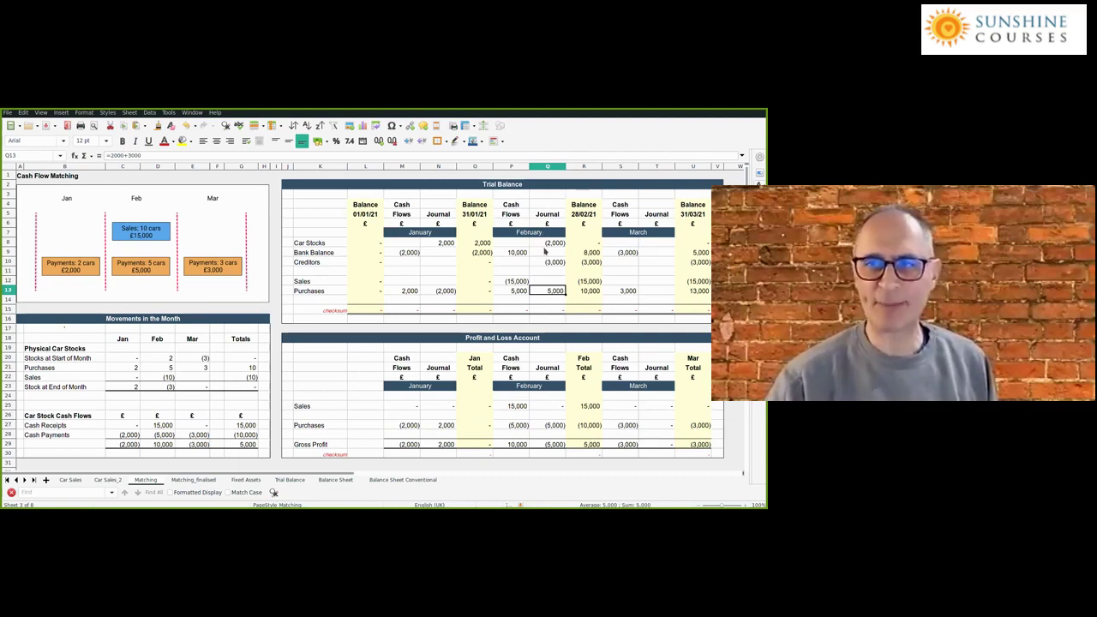
# Step: Review the Car Stocks, Creditors and Purchases journal entries and the February Sales total
pyautogui.click(442, 244)
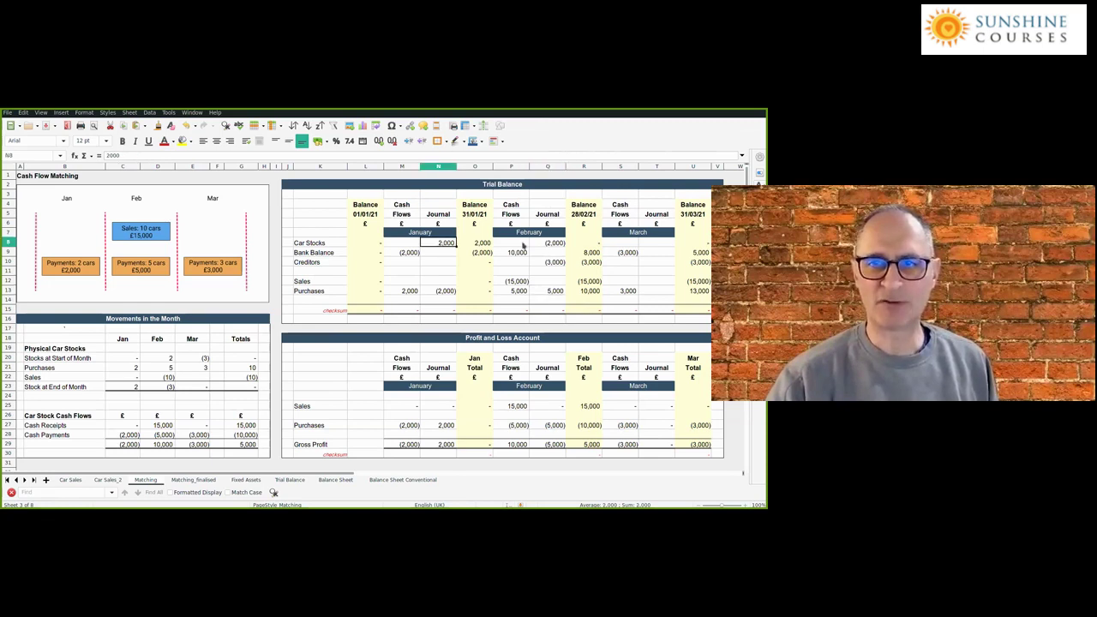
pyautogui.click(561, 264)
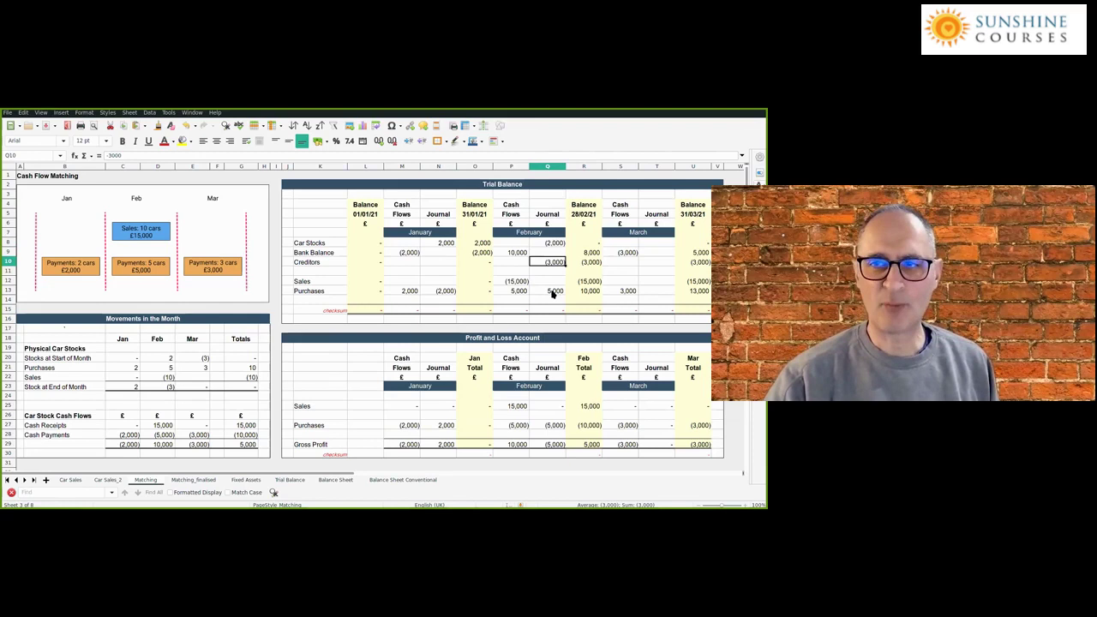
pyautogui.click(553, 292)
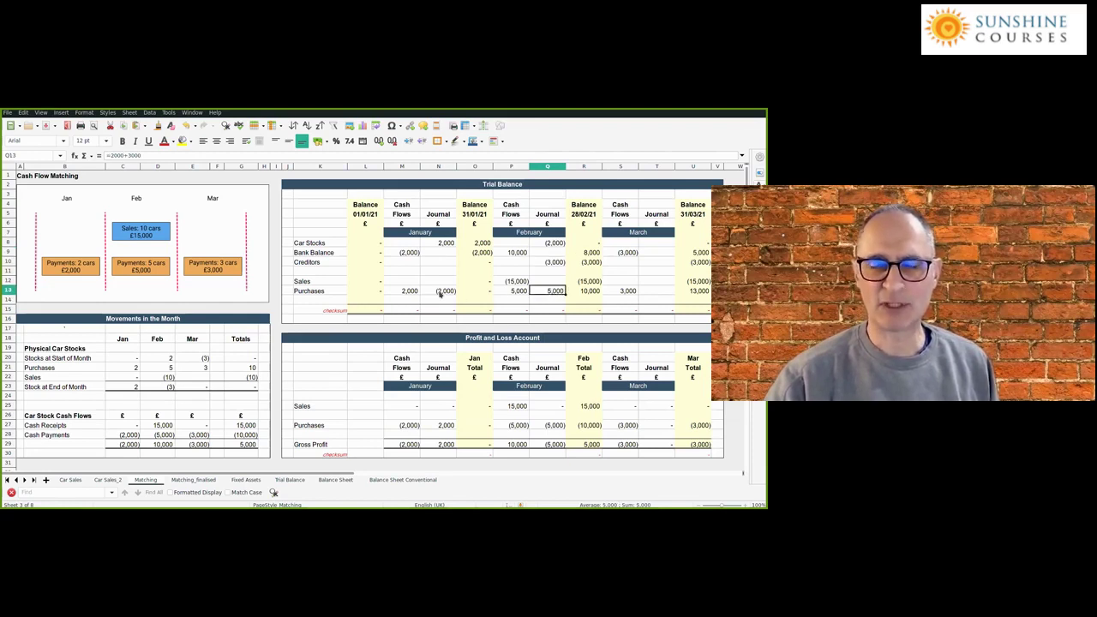
pyautogui.click(629, 292)
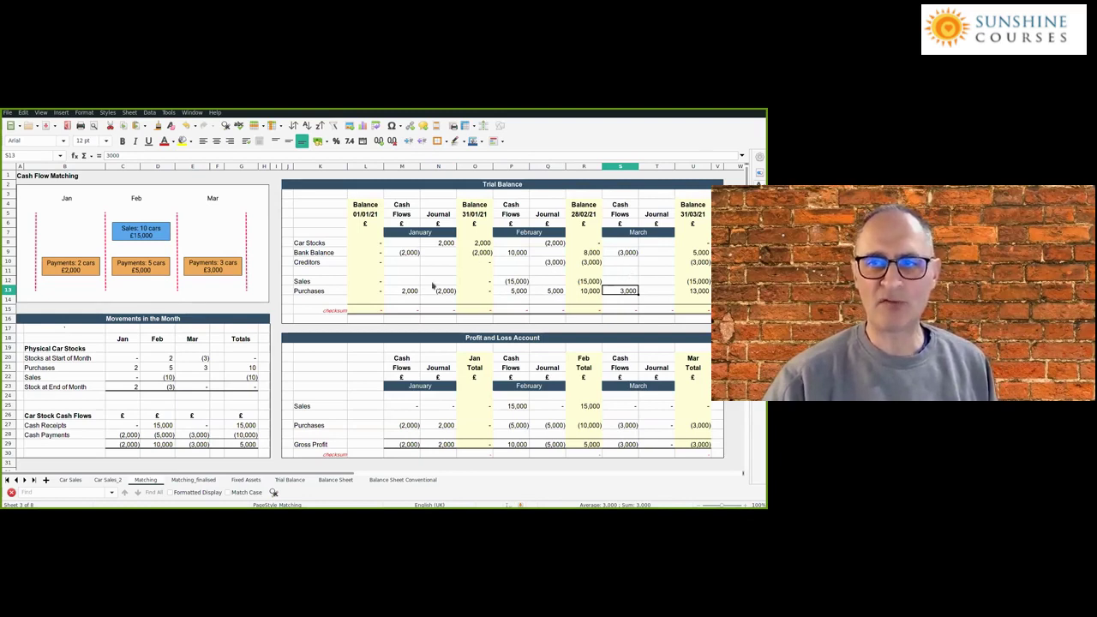
pyautogui.click(553, 245)
pyautogui.click(553, 261)
pyautogui.click(551, 292)
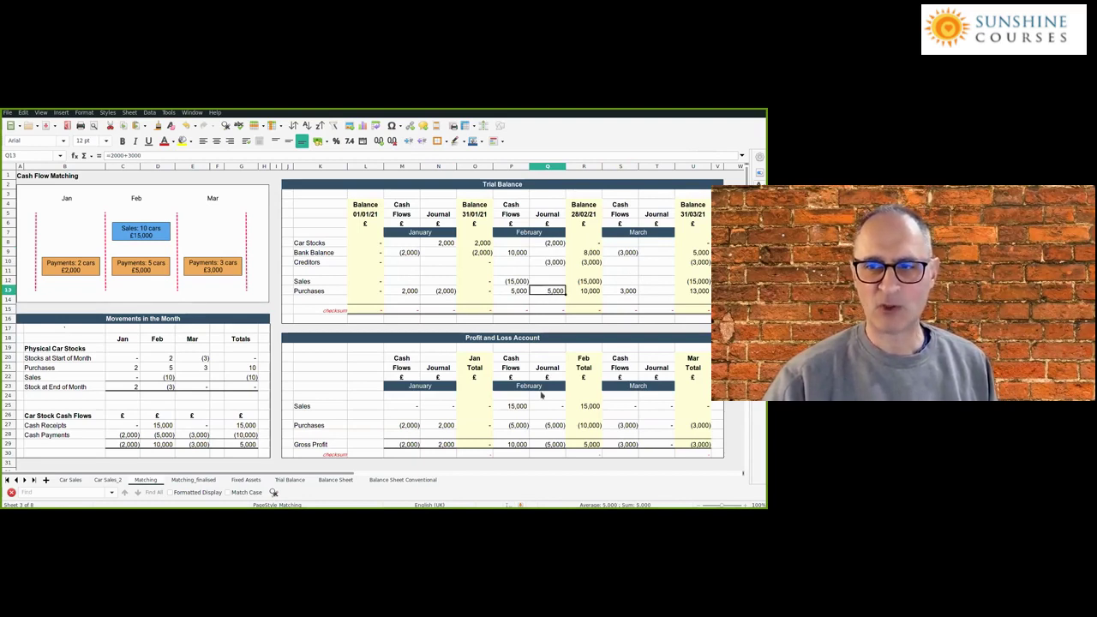
pyautogui.click(586, 408)
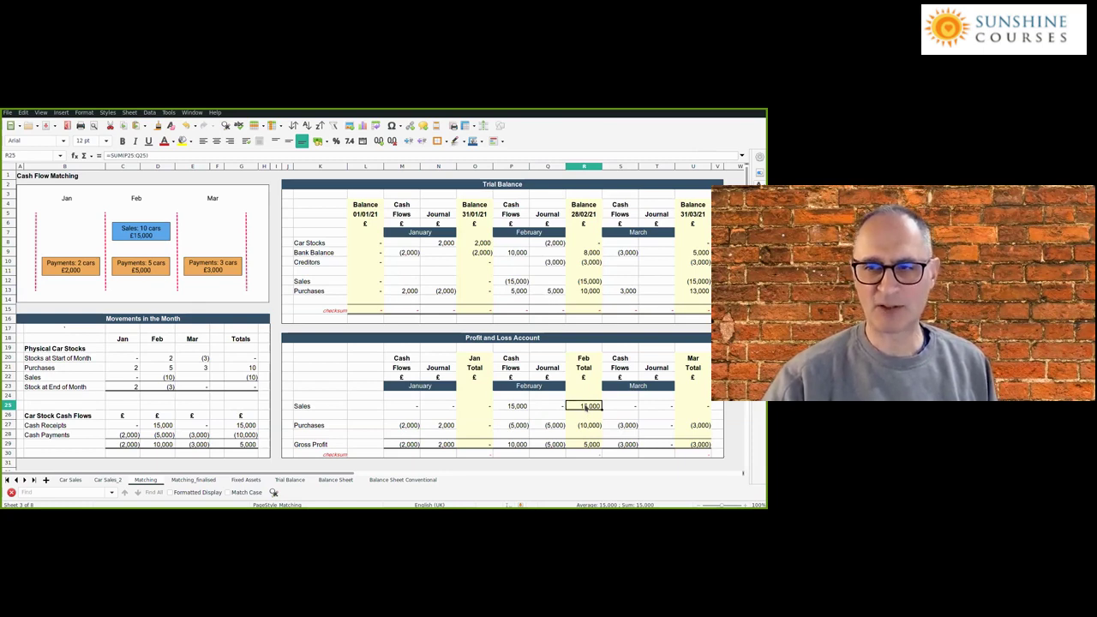
pyautogui.click(594, 427)
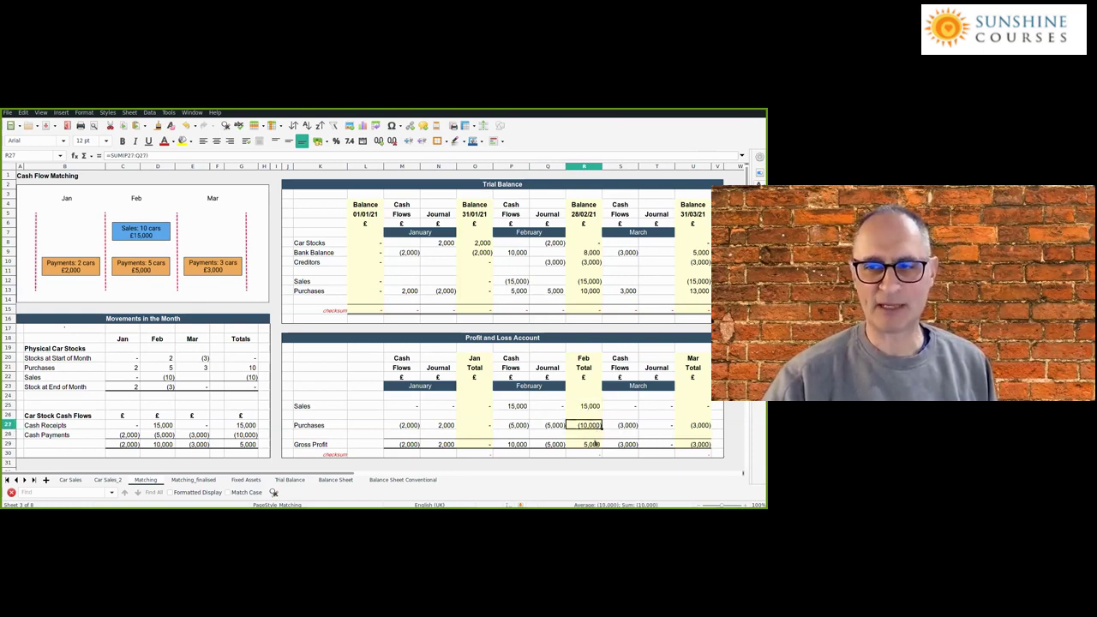
pyautogui.click(596, 446)
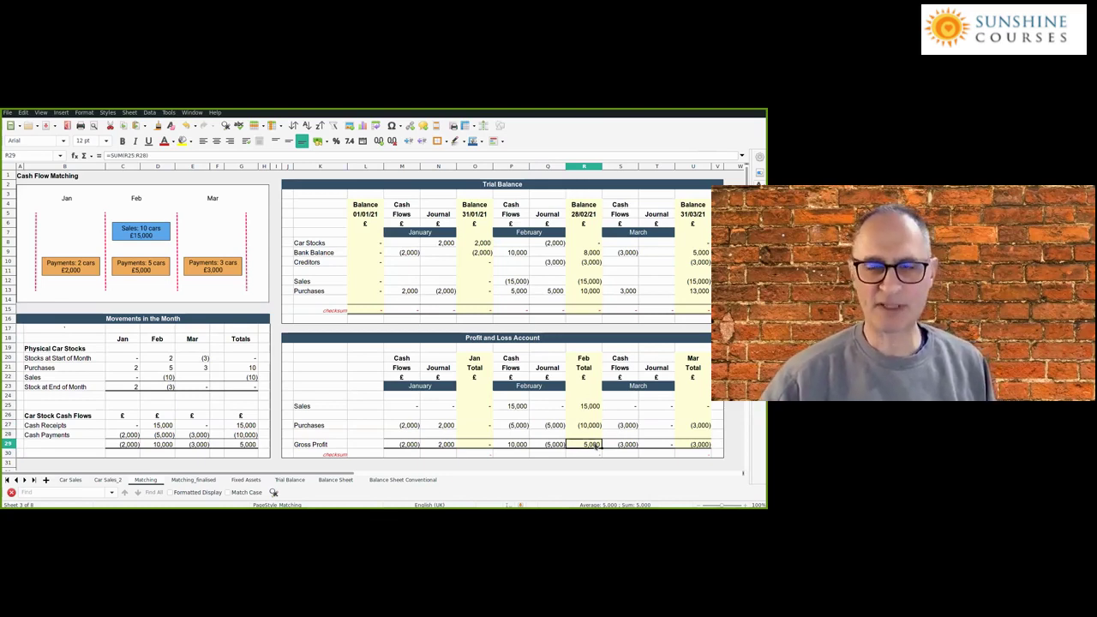
pyautogui.click(521, 428)
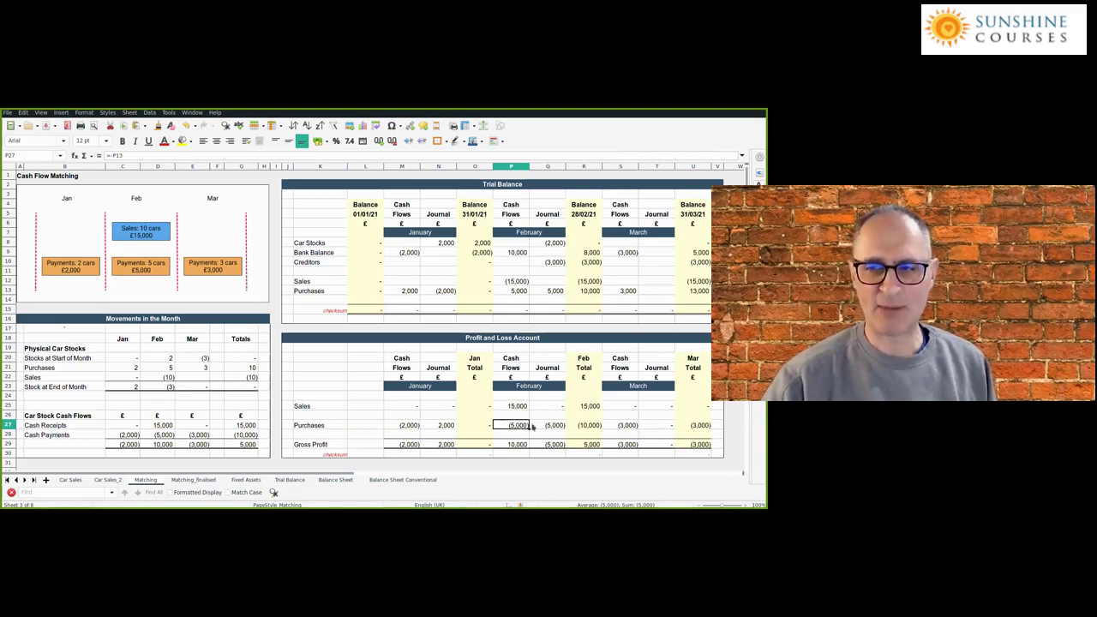
pyautogui.click(546, 429)
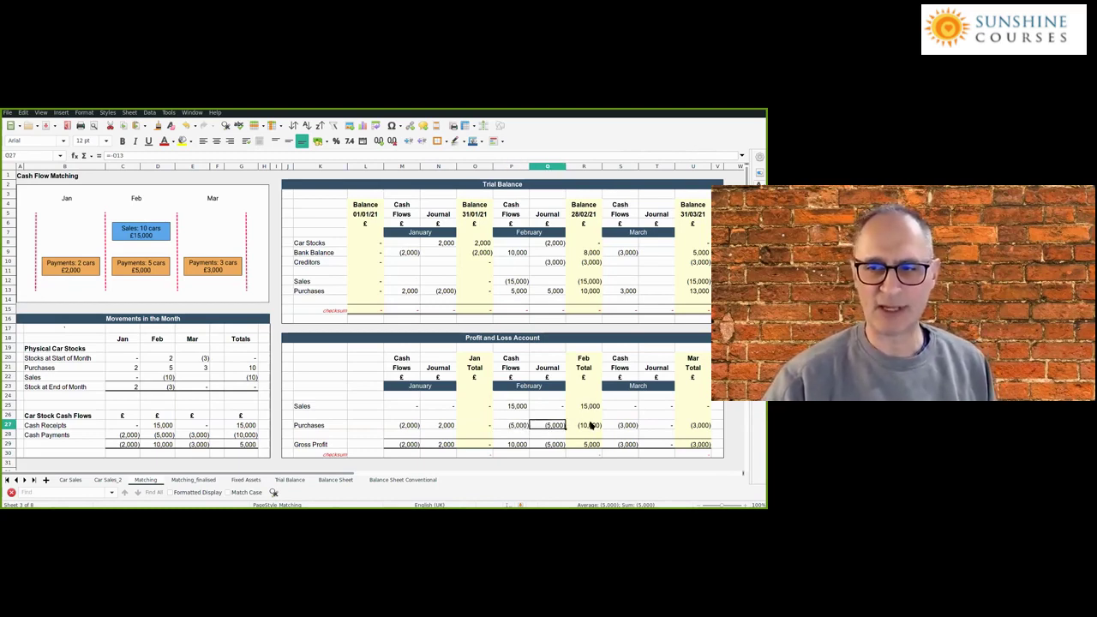
pyautogui.click(520, 428)
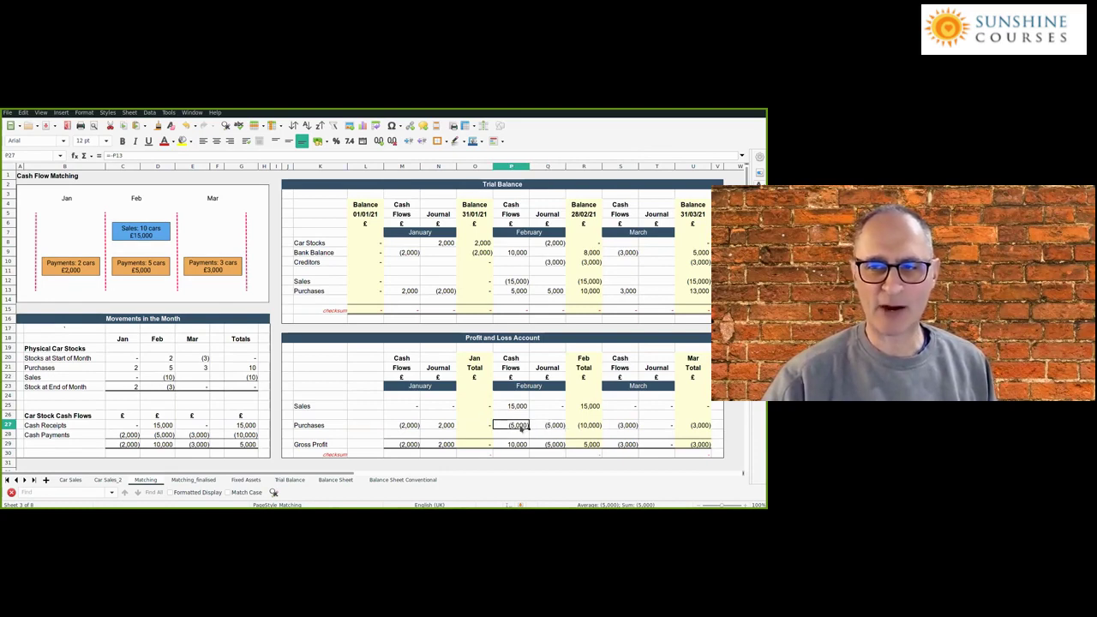
pyautogui.click(549, 427)
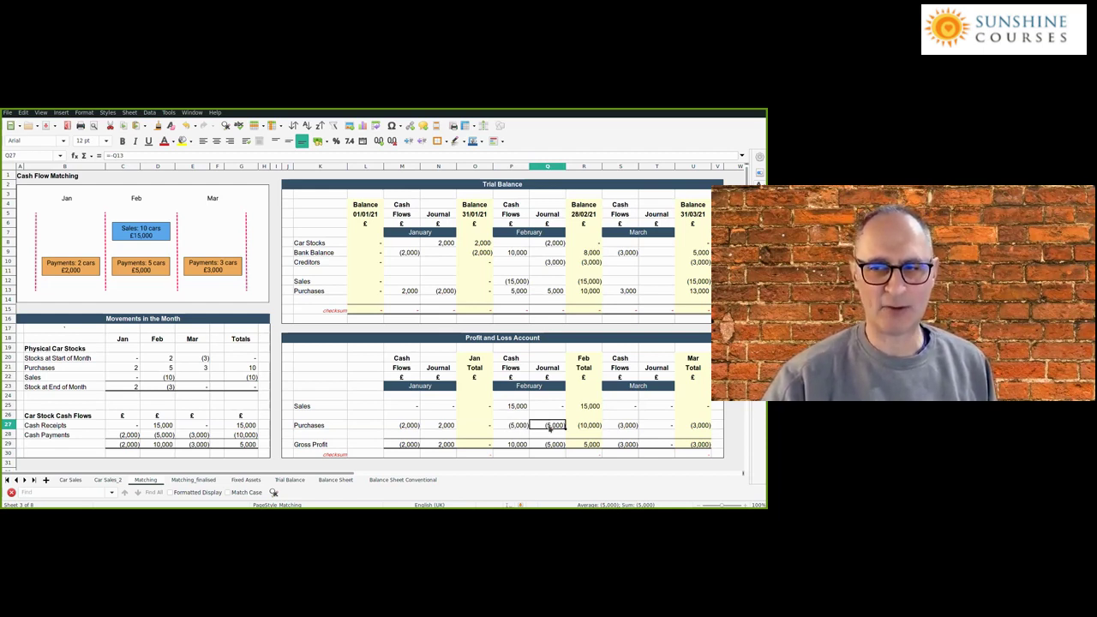
pyautogui.click(588, 426)
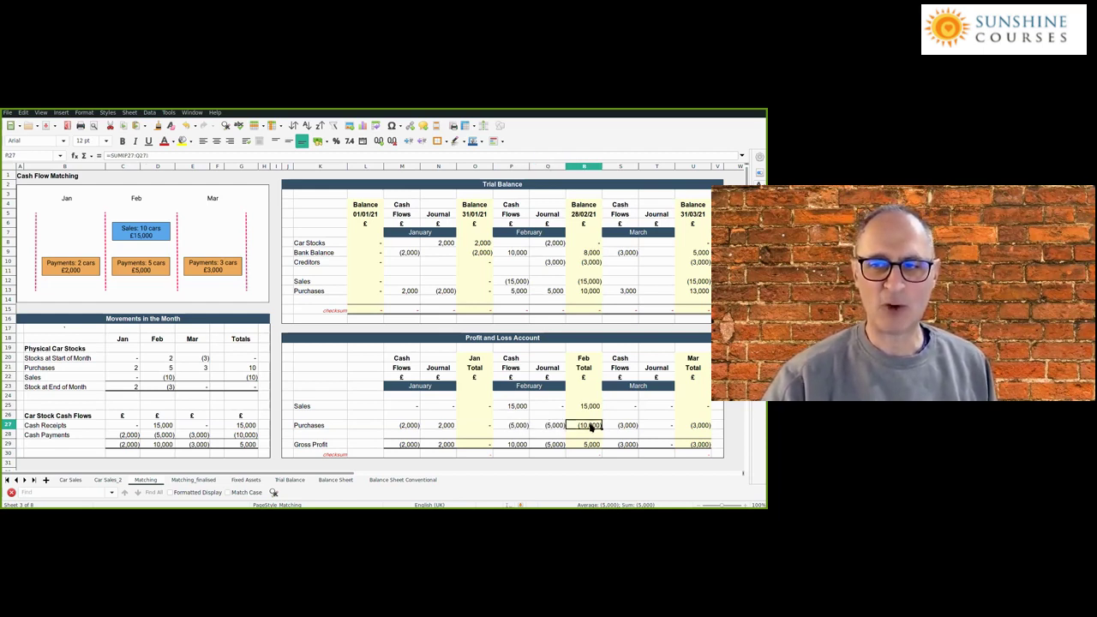
pyautogui.click(590, 443)
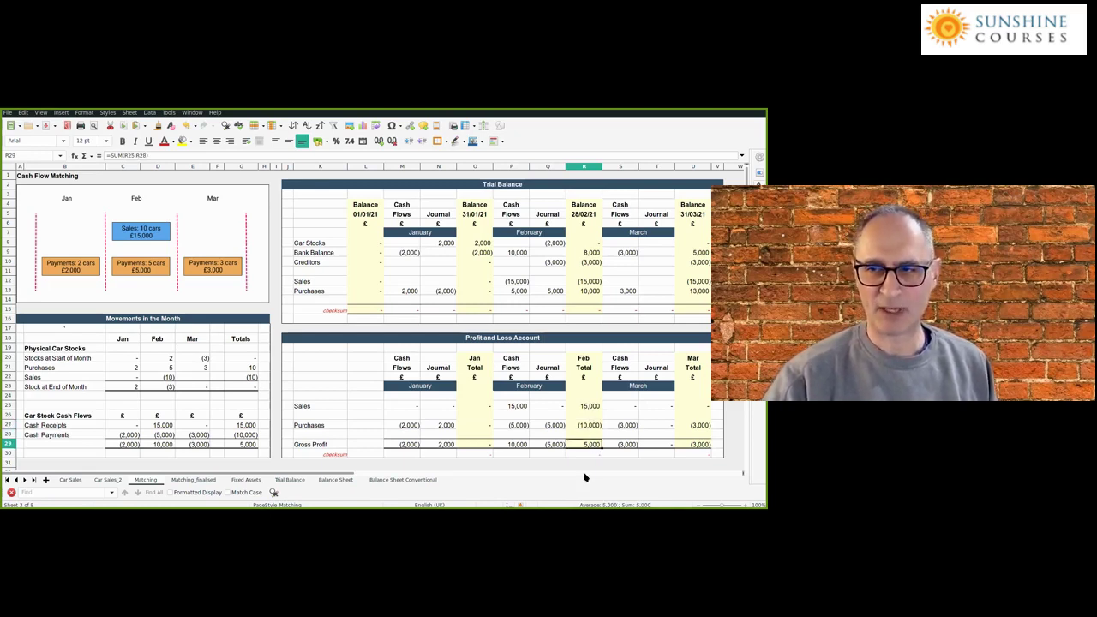
pyautogui.click(633, 292)
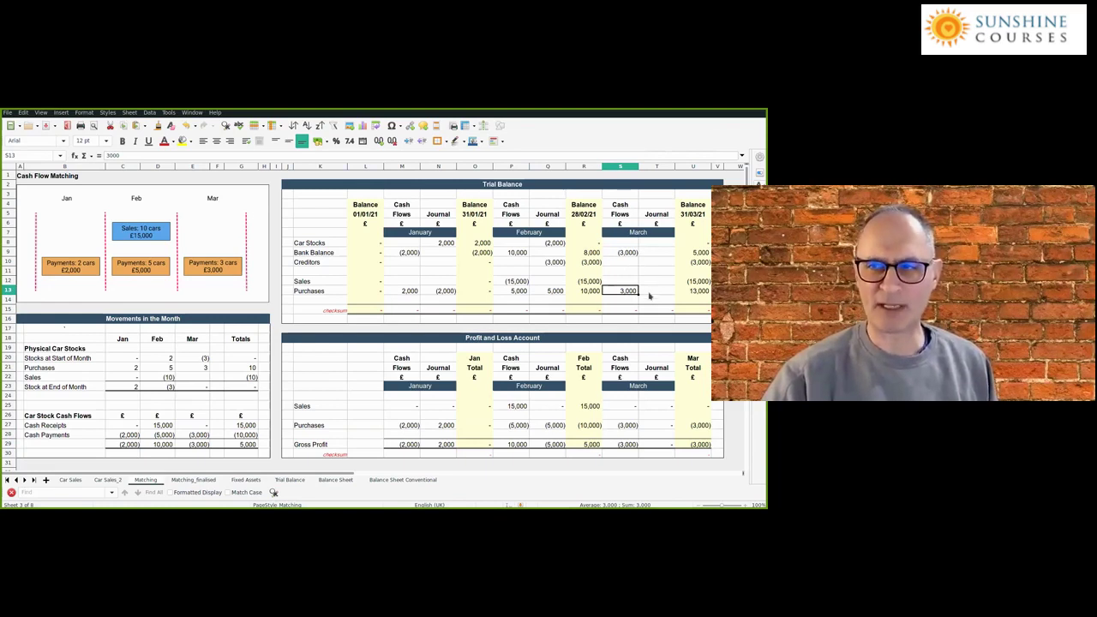
# Step: Enter -3000 in the March Purchases journal and 3,000 in Creditors, then check the March bank and purchases
pyautogui.click(650, 294)
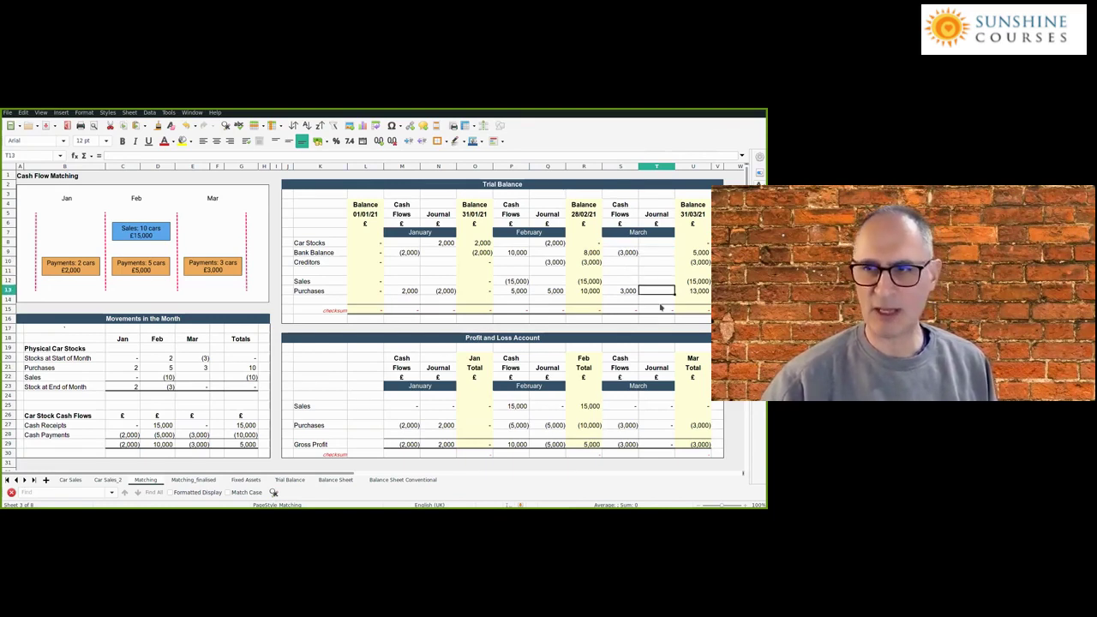
pyautogui.write('-3000')
pyautogui.press('Up')
pyautogui.press('Up')
pyautogui.press('Up')
pyautogui.write('30')
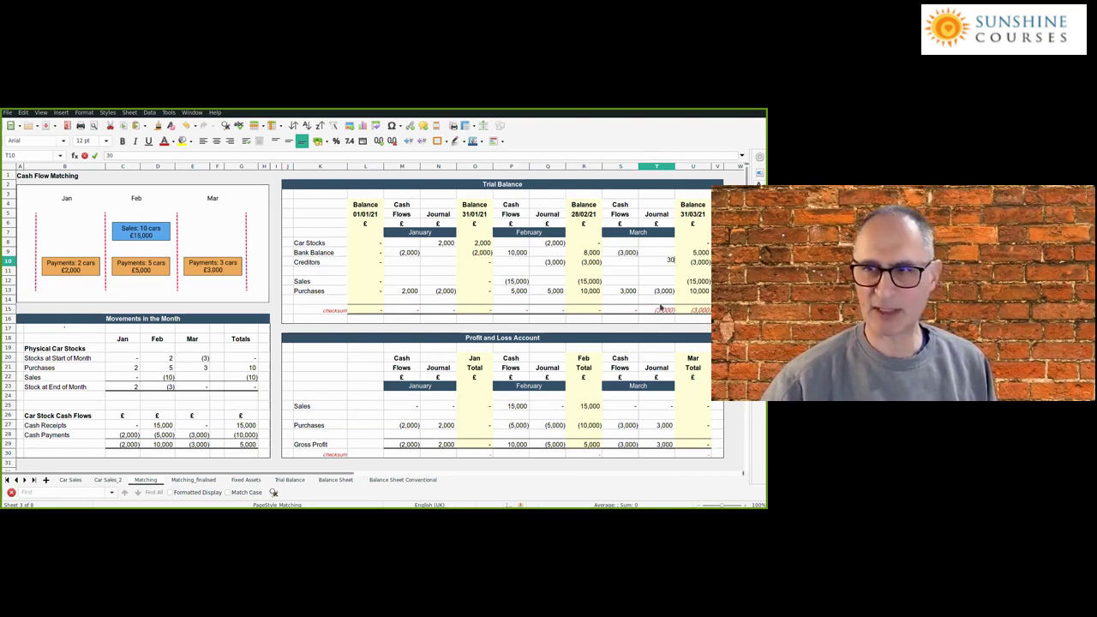
pyautogui.press('Return')
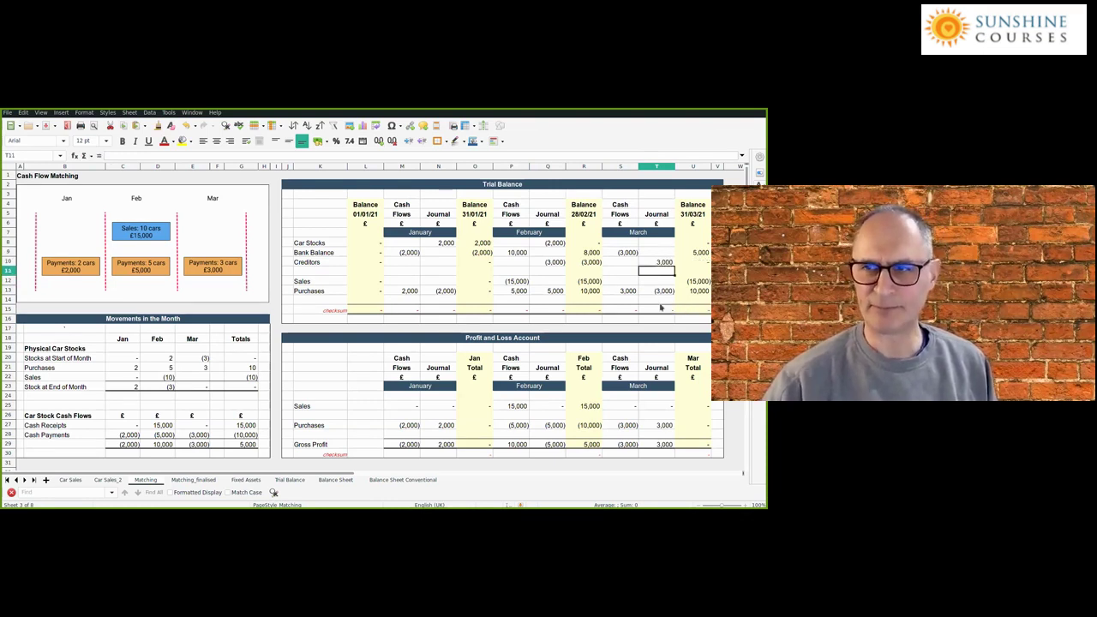
pyautogui.moveTo(636, 296); pyautogui.dragTo(651, 294)
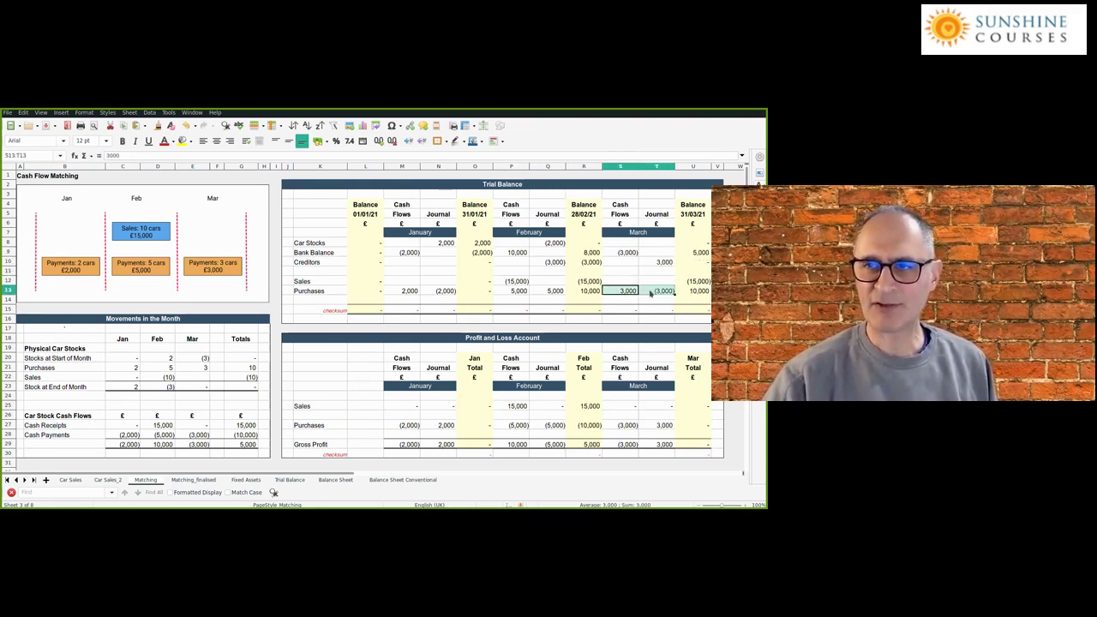
pyautogui.click(634, 296)
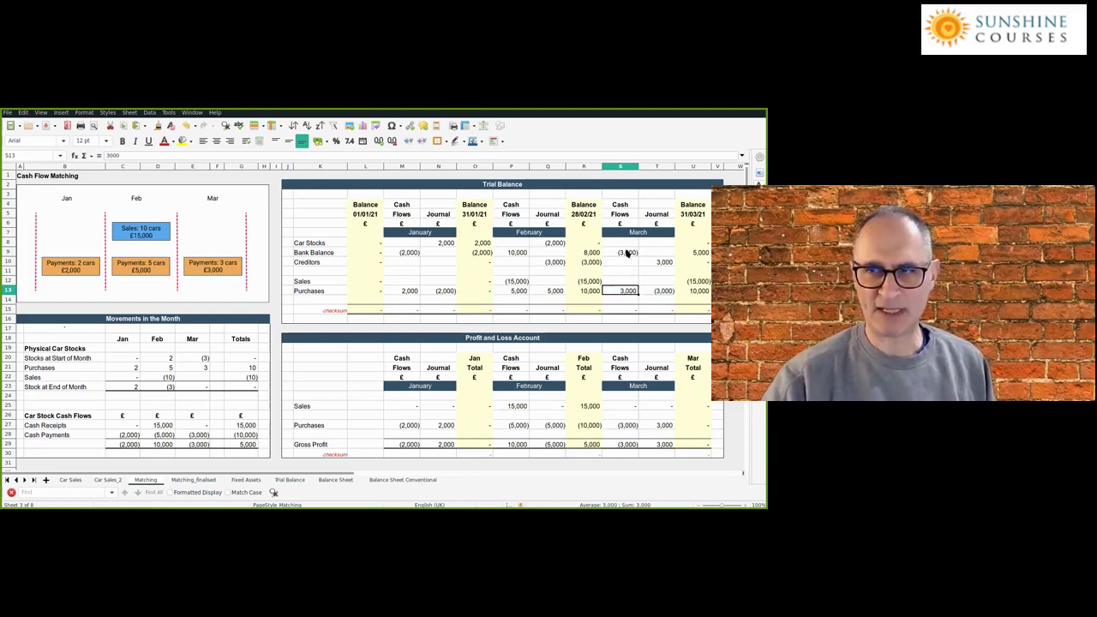
pyautogui.click(627, 253)
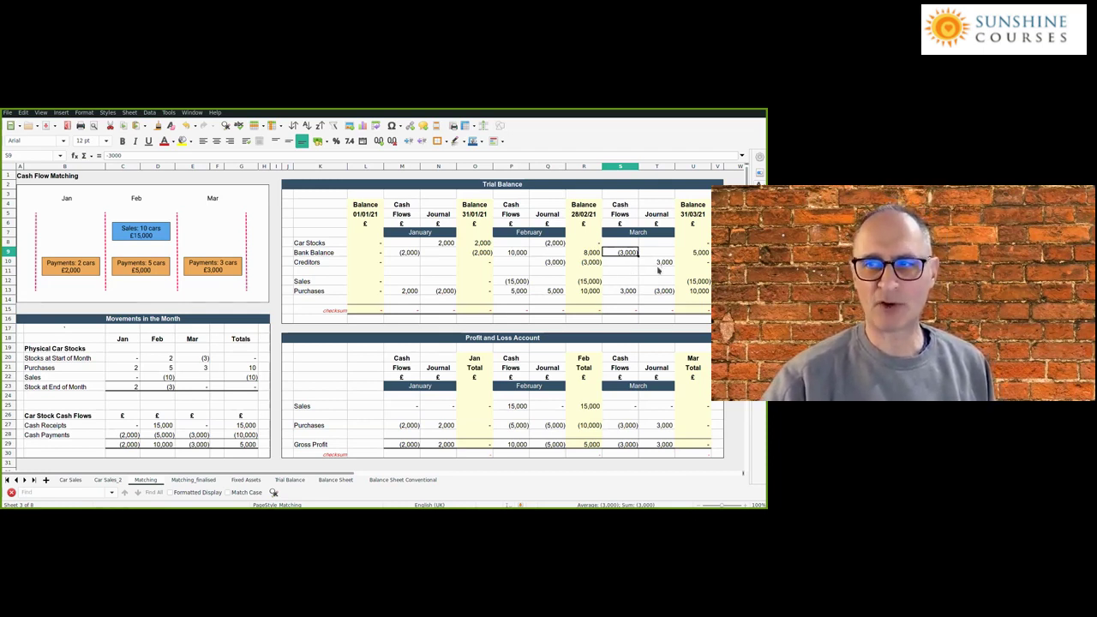
pyautogui.press('Down')
pyautogui.press('Right')
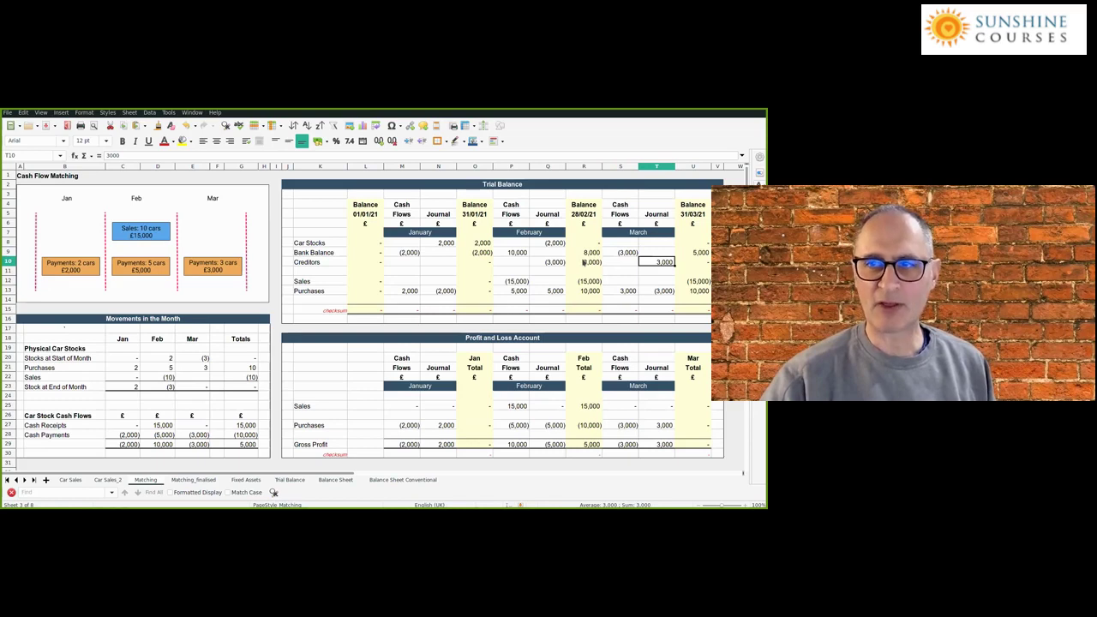
pyautogui.click(585, 263)
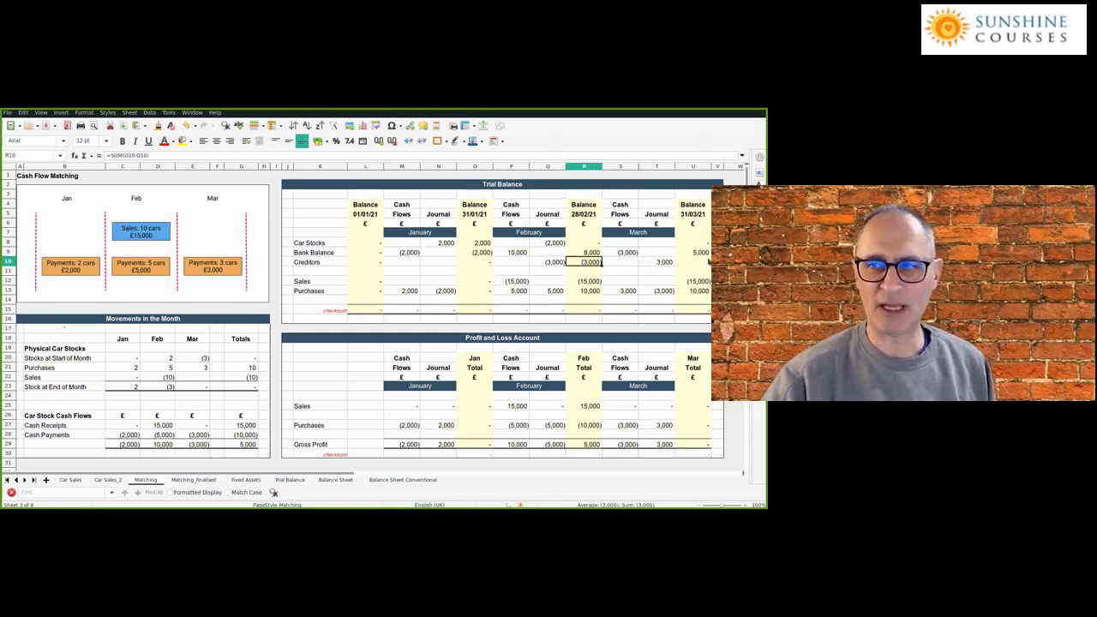
pyautogui.click(708, 263)
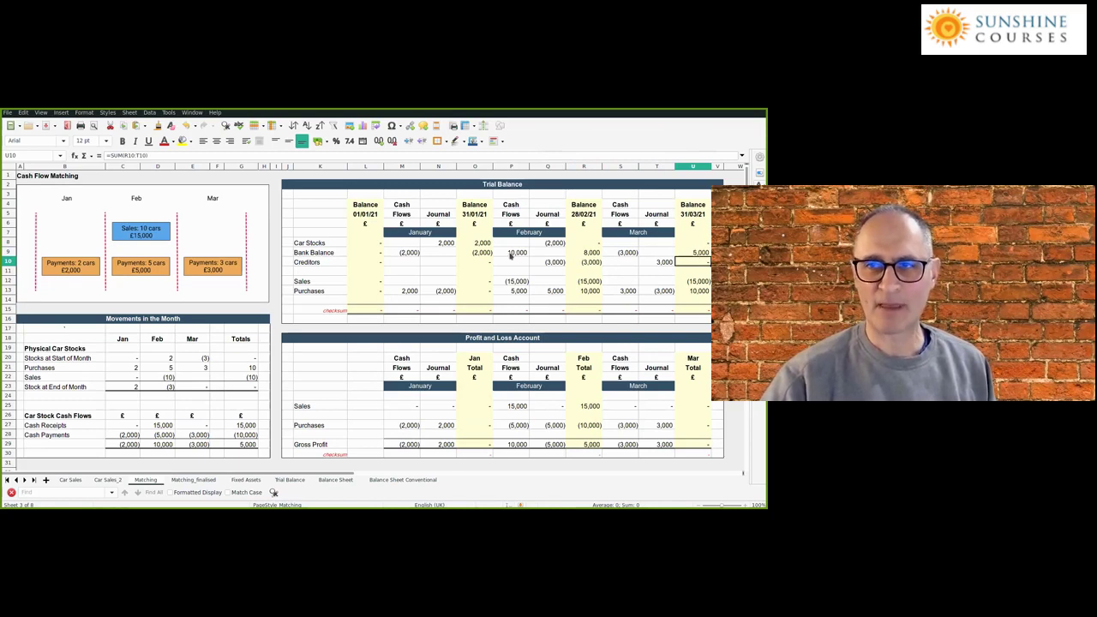
pyautogui.click(694, 253)
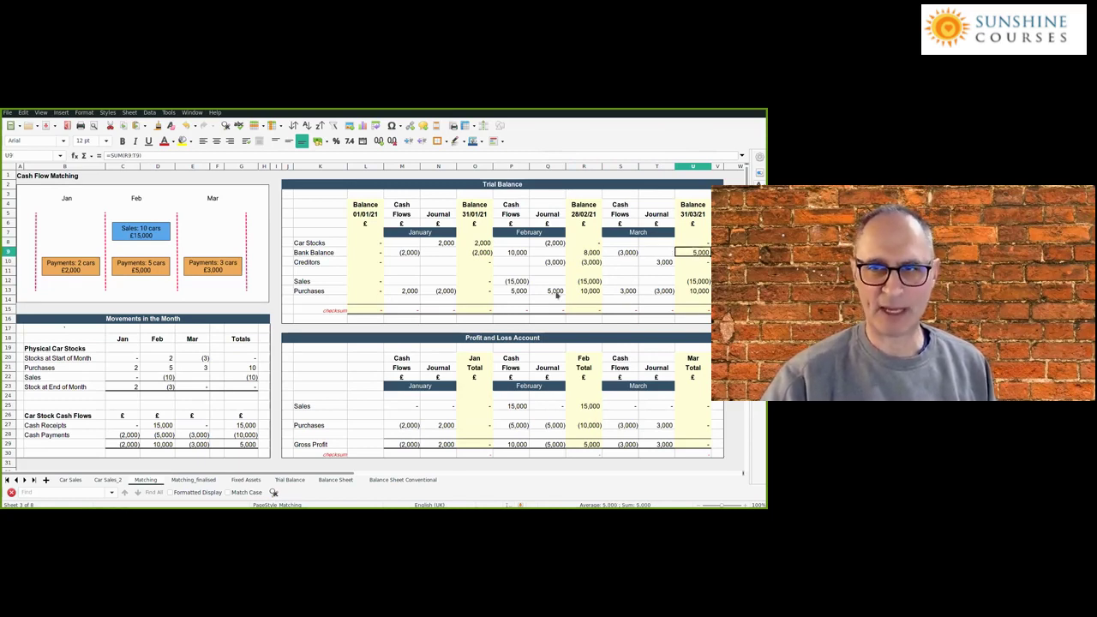
pyautogui.click(408, 252)
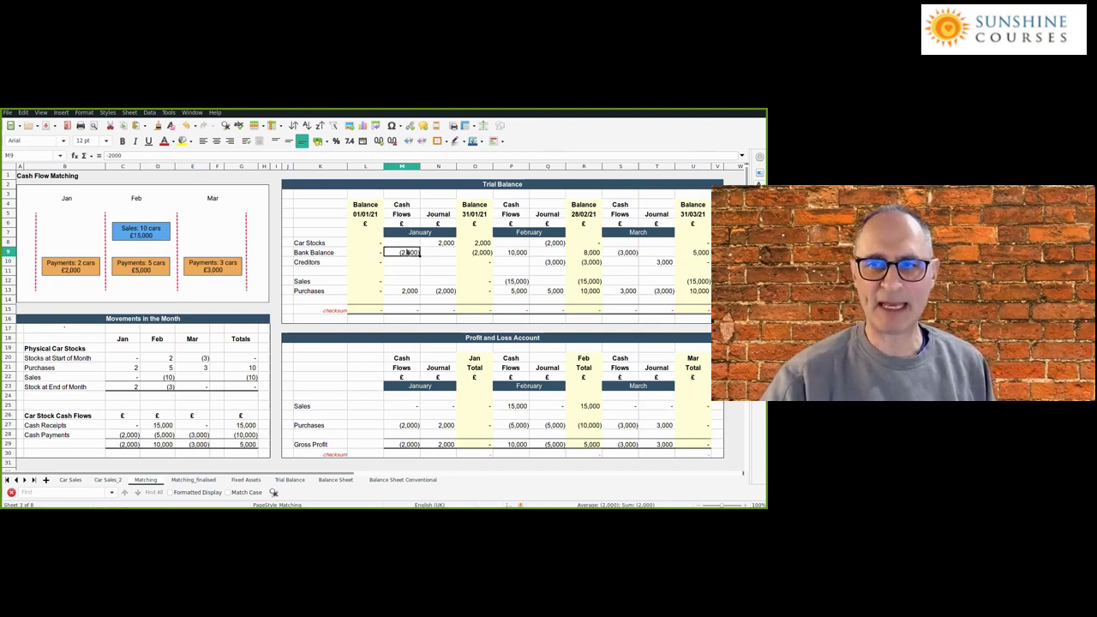
pyautogui.click(520, 253)
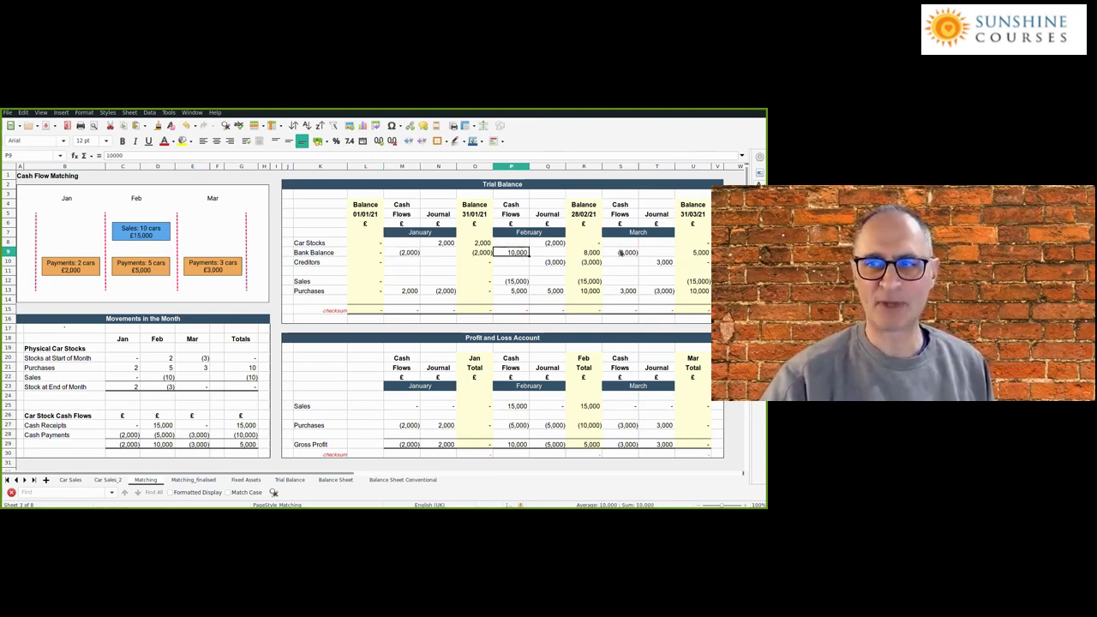
pyautogui.click(621, 253)
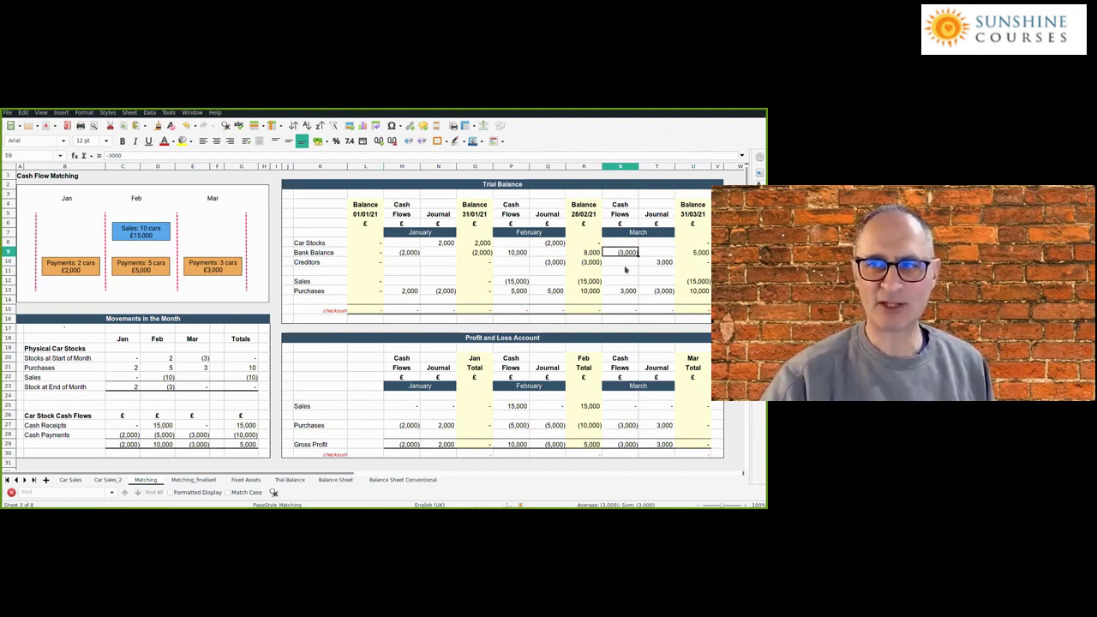
pyautogui.click(702, 254)
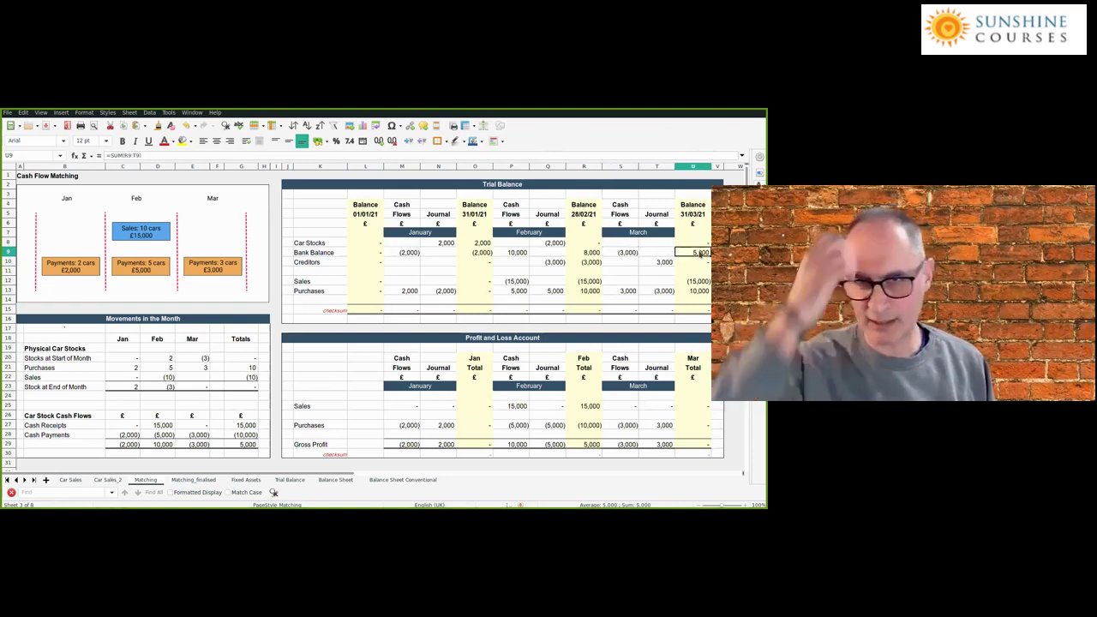
pyautogui.click(700, 243)
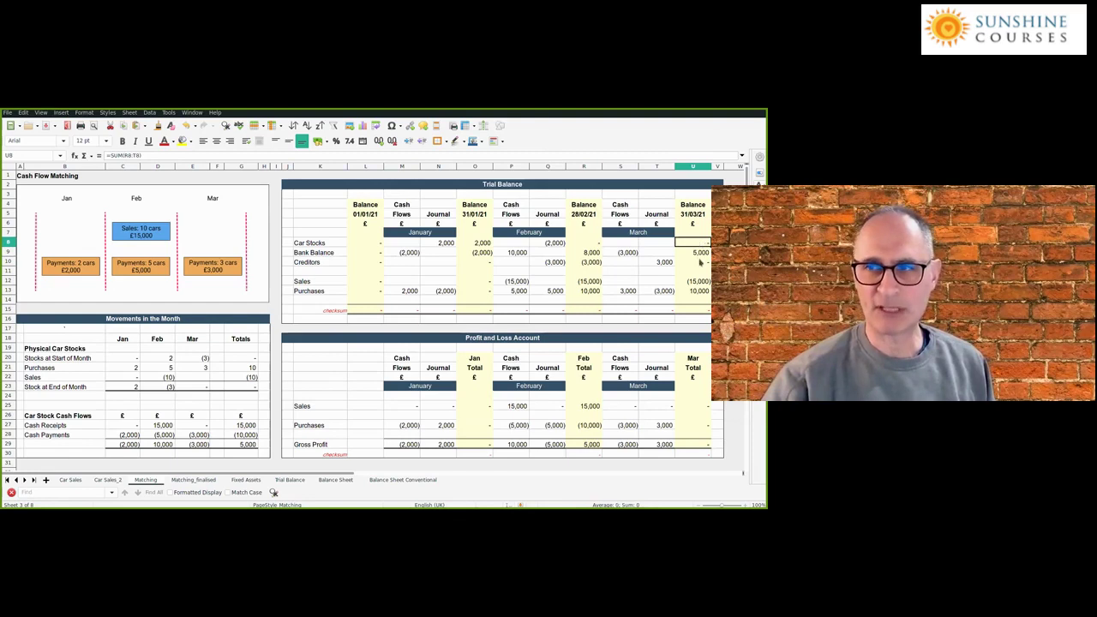
pyautogui.click(699, 264)
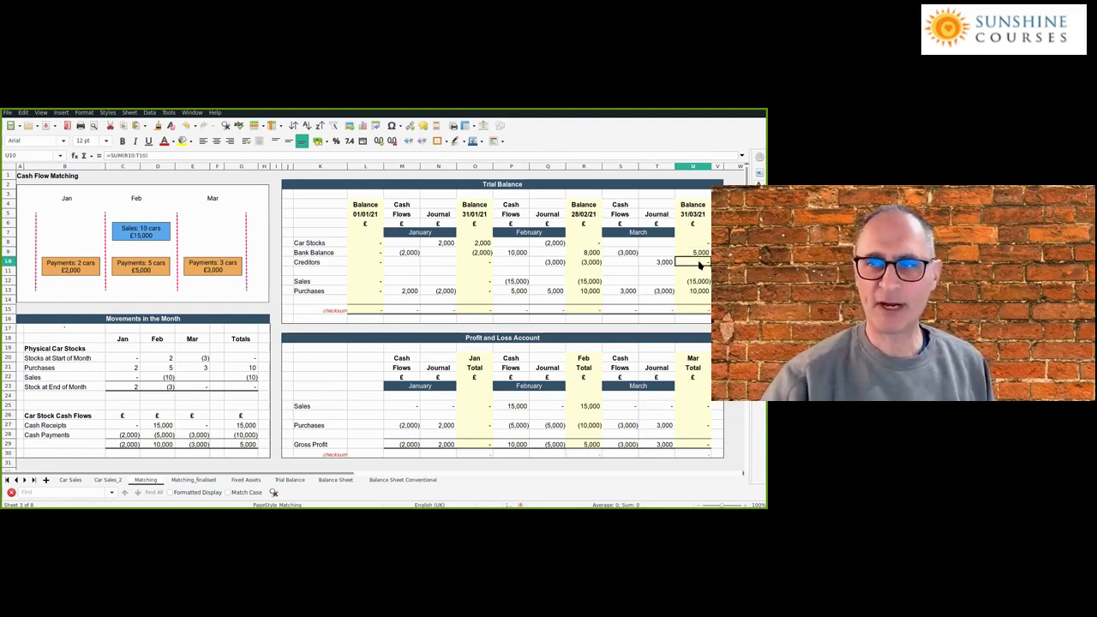
pyautogui.click(700, 283)
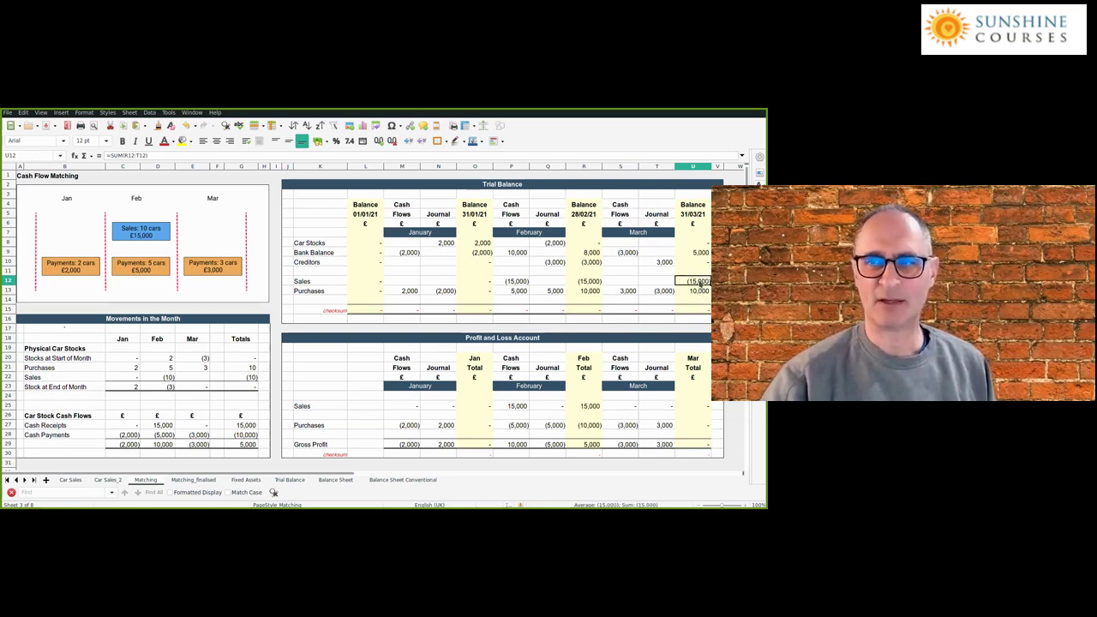
pyautogui.moveTo(701, 289); pyautogui.dragTo(699, 283)
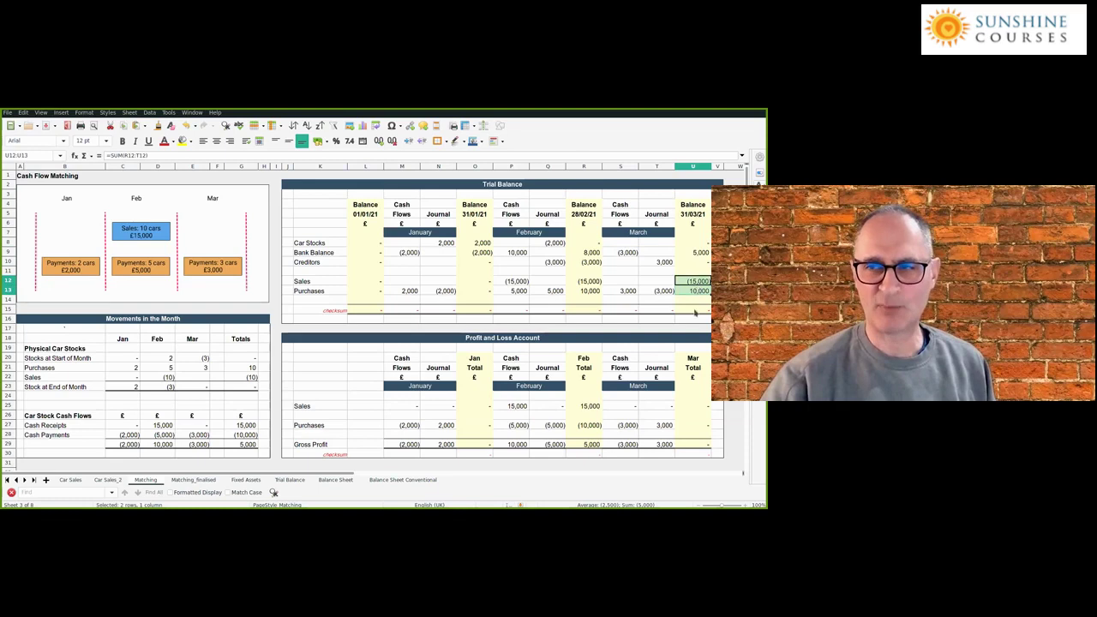
pyautogui.click(692, 309)
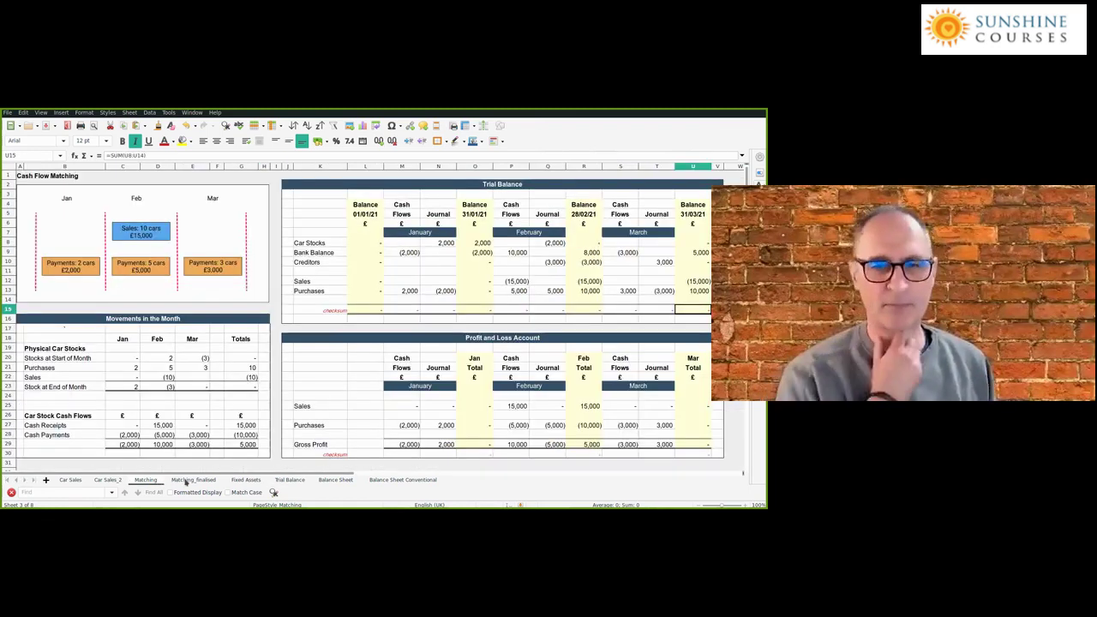
# Step: Go via the Balance Sheet tab to Matching_finalised and inspect February's 10,000 bank cash flow
pyautogui.click(335, 480)
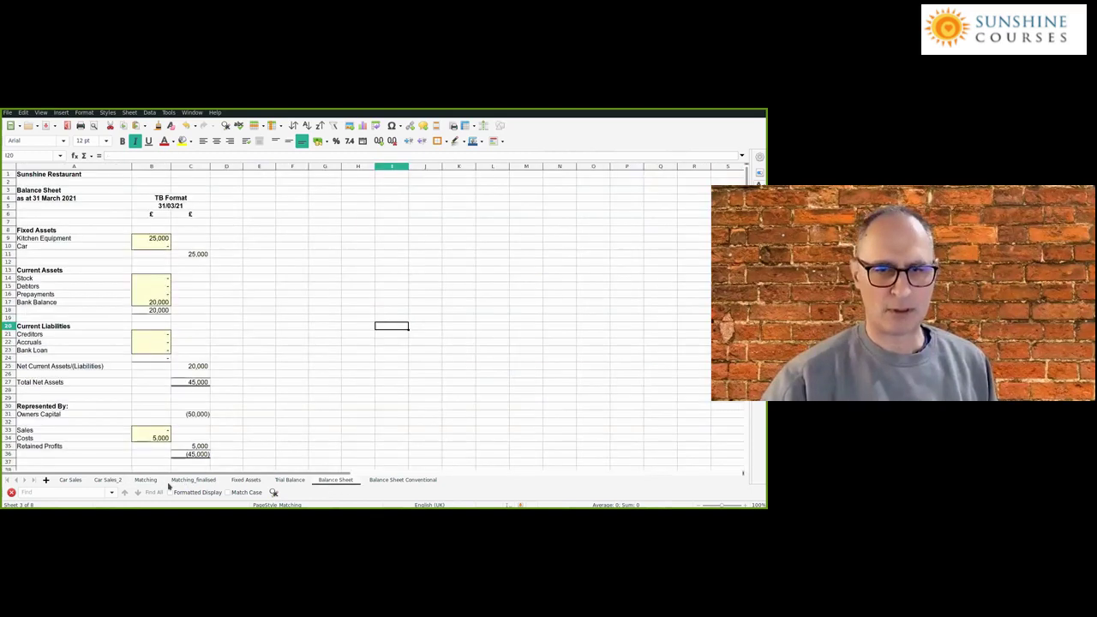
pyautogui.click(180, 482)
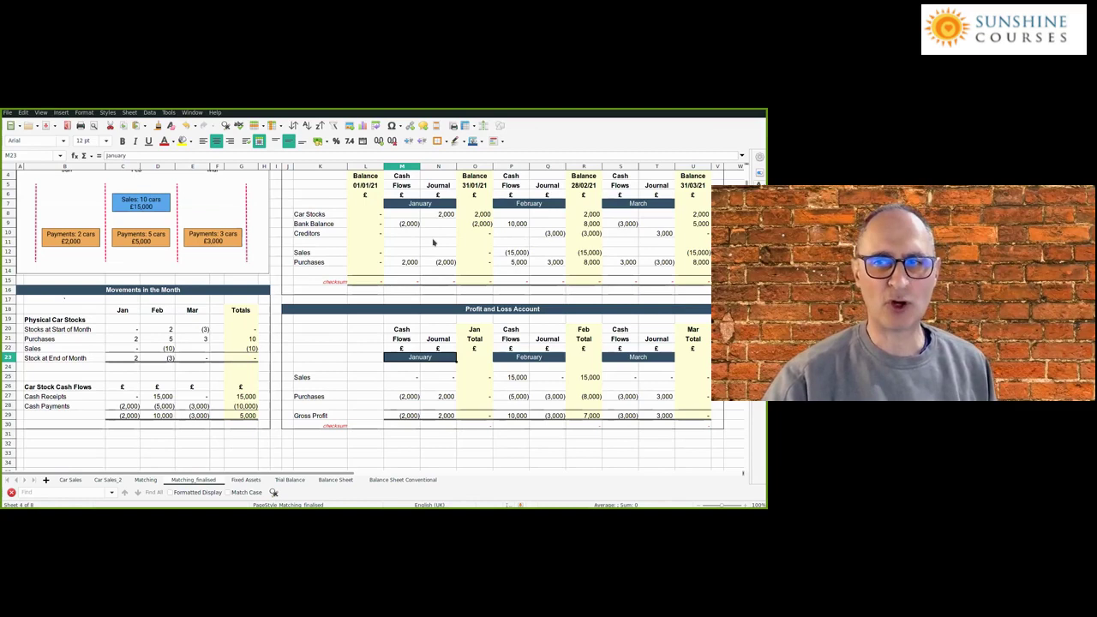
pyautogui.click(518, 225)
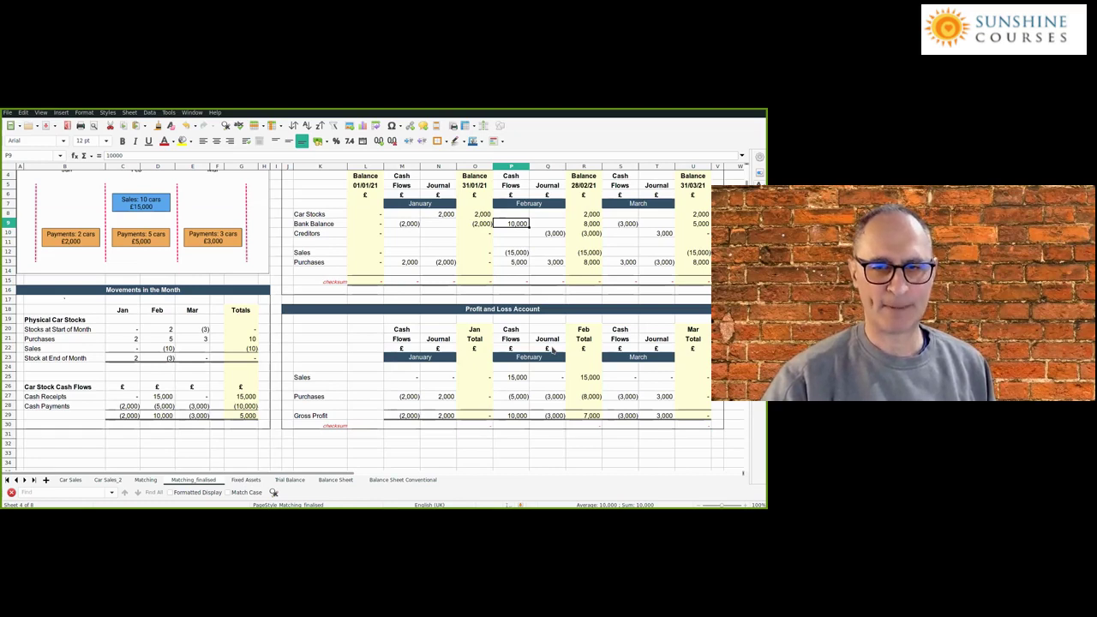
# Step: Switch to the Fixed Assets sheet showing the 30,000 purchase and 2,500 monthly cost
pyautogui.hotkey('ctrl', 'pagedown')
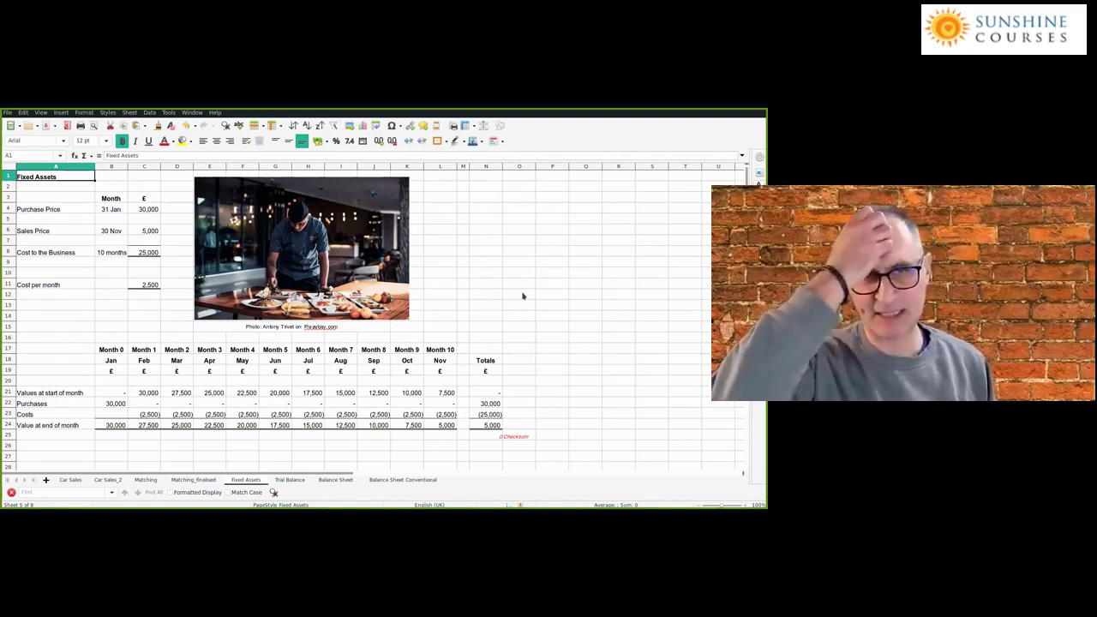
pyautogui.click(148, 210)
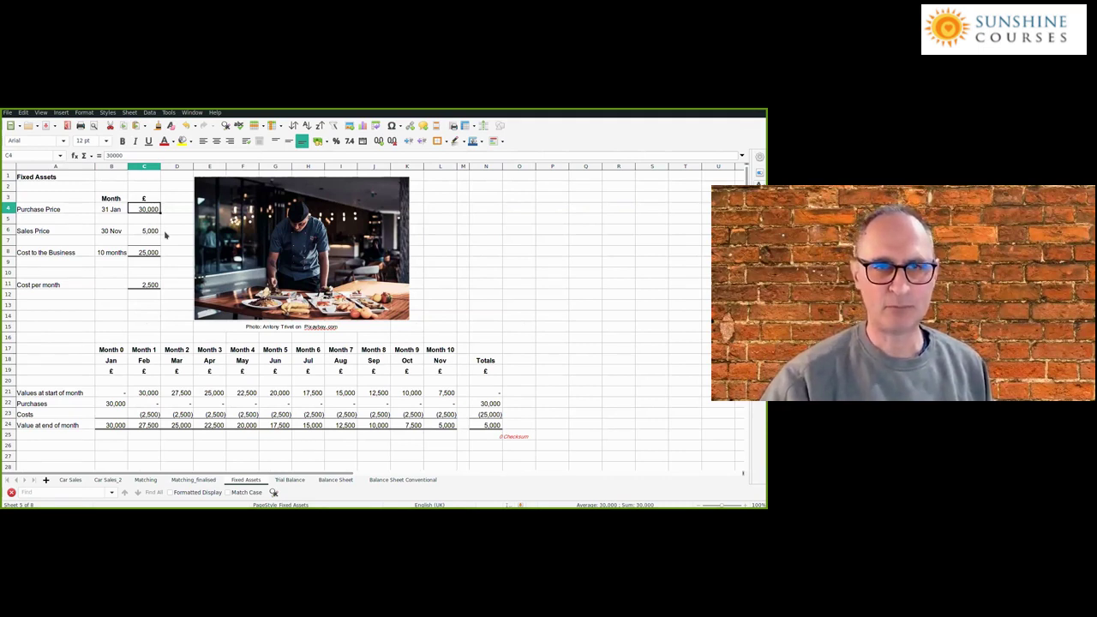
pyautogui.click(144, 233)
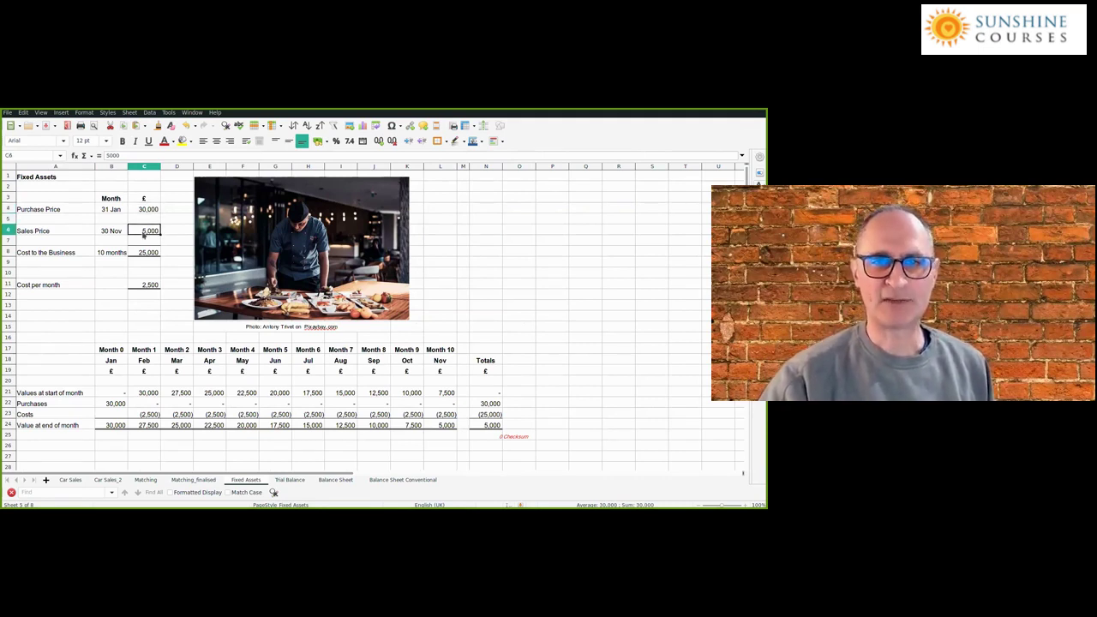
pyautogui.click(109, 253)
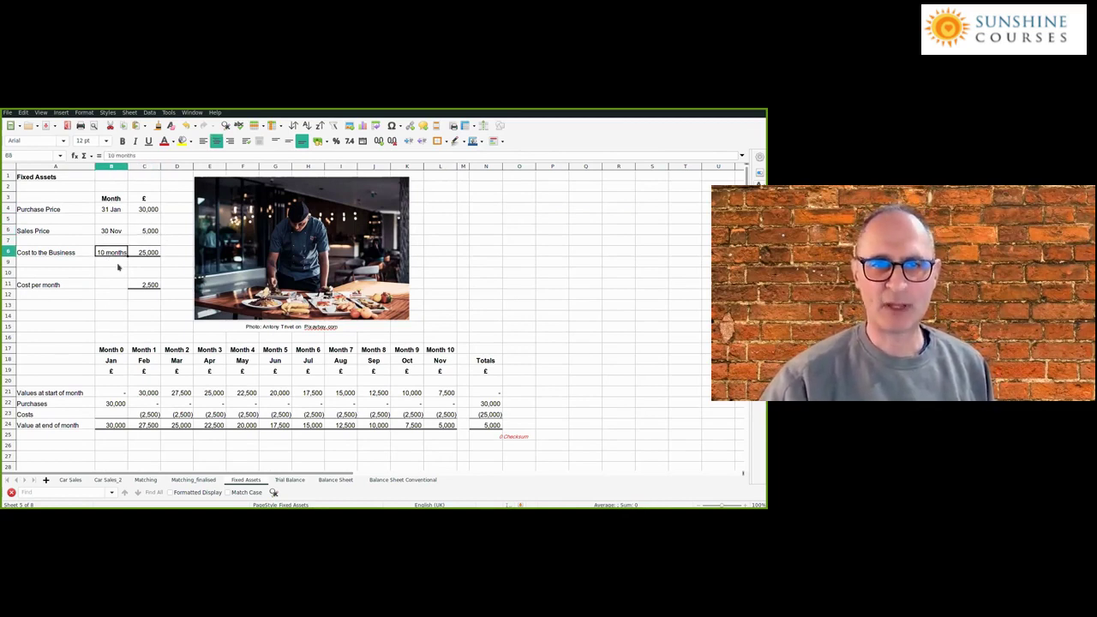
pyautogui.click(148, 254)
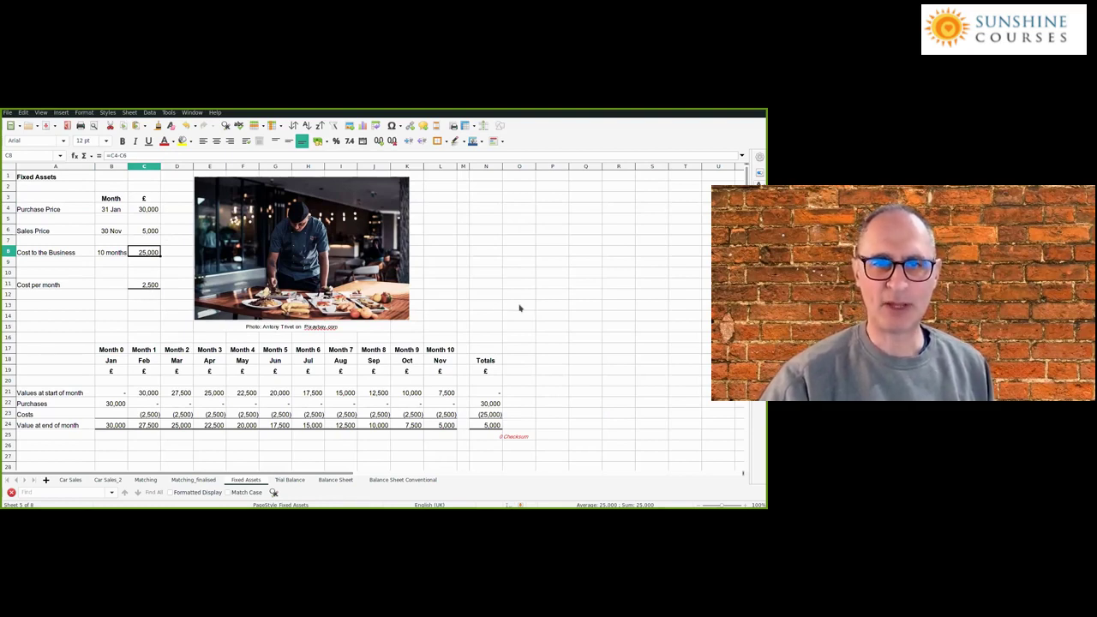
pyautogui.press('Down')
pyautogui.press('Down')
pyautogui.press('Down')
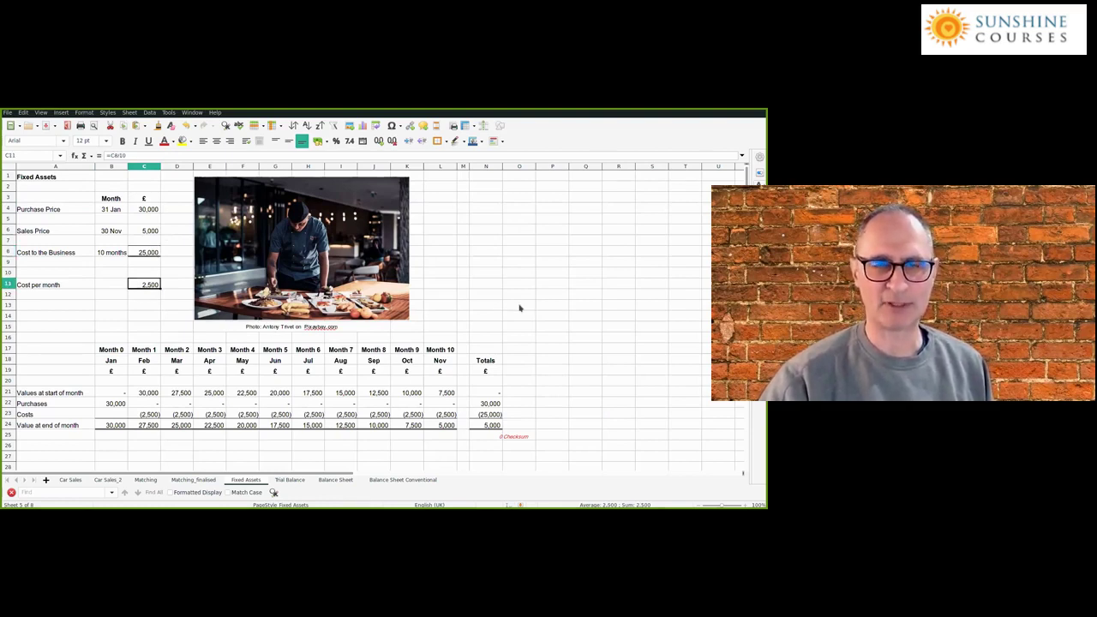
pyautogui.click(148, 210)
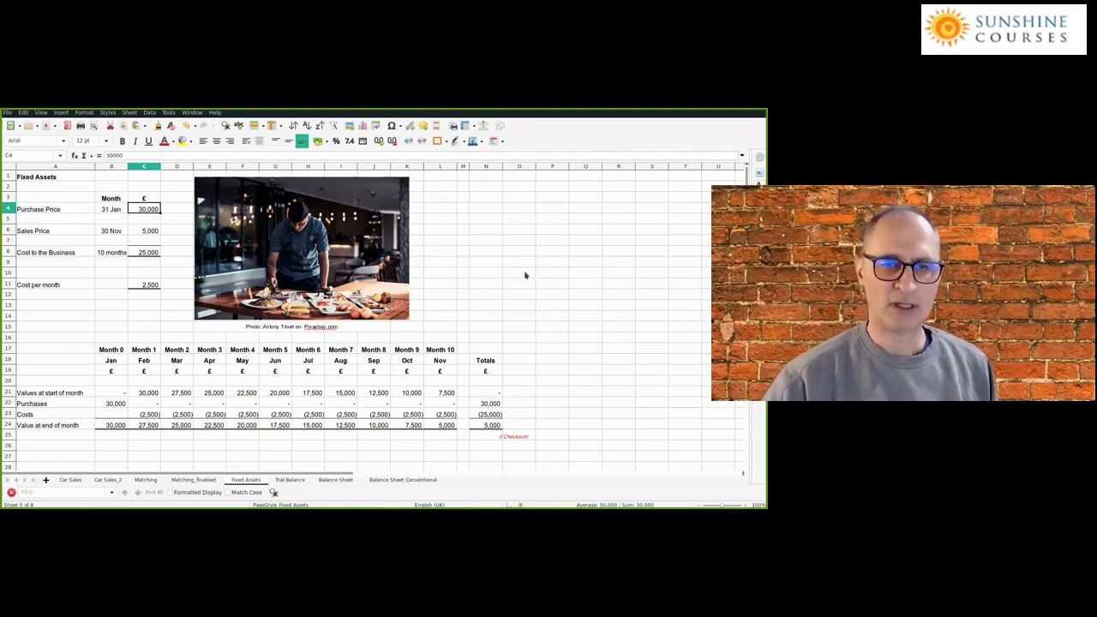
pyautogui.click(120, 404)
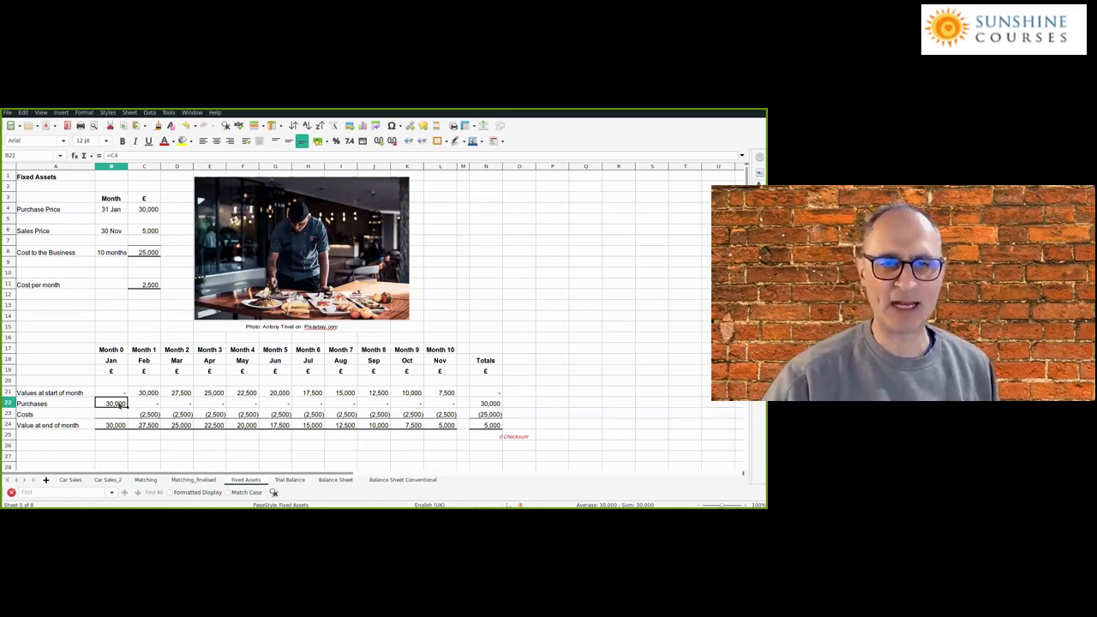
pyautogui.click(142, 416)
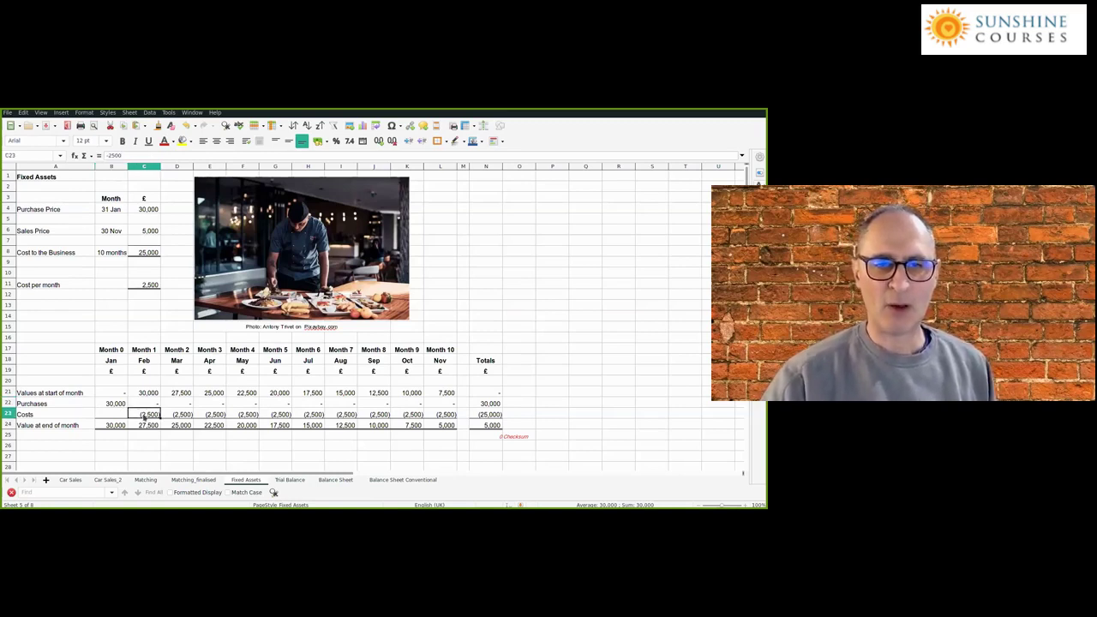
pyautogui.press('Right')
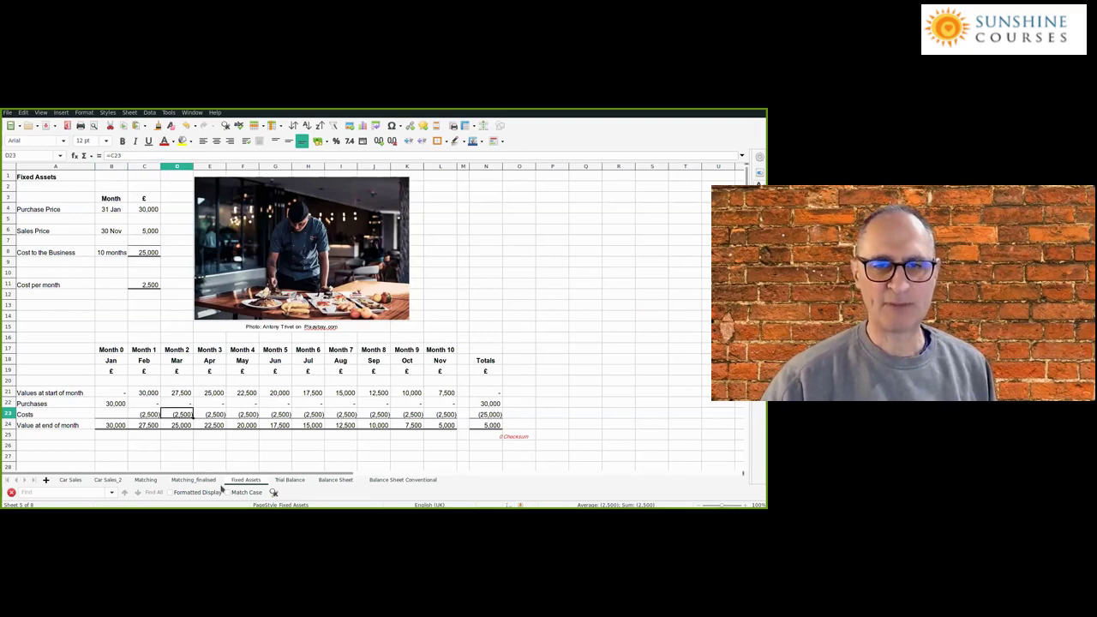
pyautogui.press('Right')
pyautogui.press('Right')
pyautogui.press('Right')
pyautogui.press('Right')
pyautogui.press('Right')
pyautogui.press('Right')
pyautogui.press('Right')
pyautogui.press('Right')
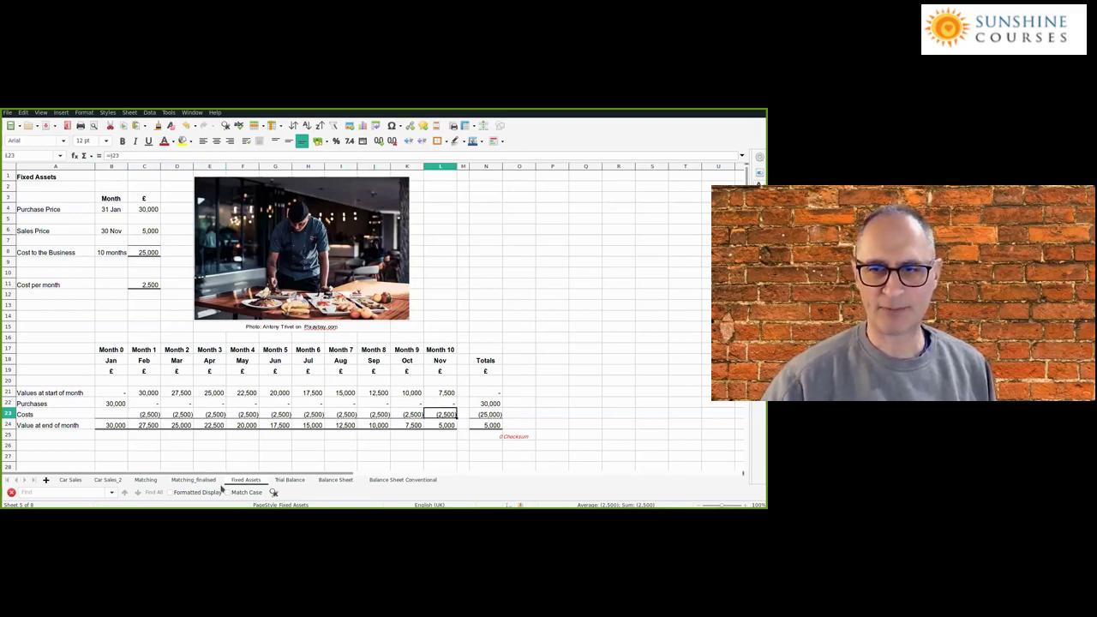
pyautogui.press('Left')
pyautogui.press('Left')
pyautogui.press('Left')
pyautogui.press('Left')
pyautogui.press('Left')
pyautogui.press('Left')
pyautogui.press('Left')
pyautogui.press('Left')
pyautogui.press('Left')
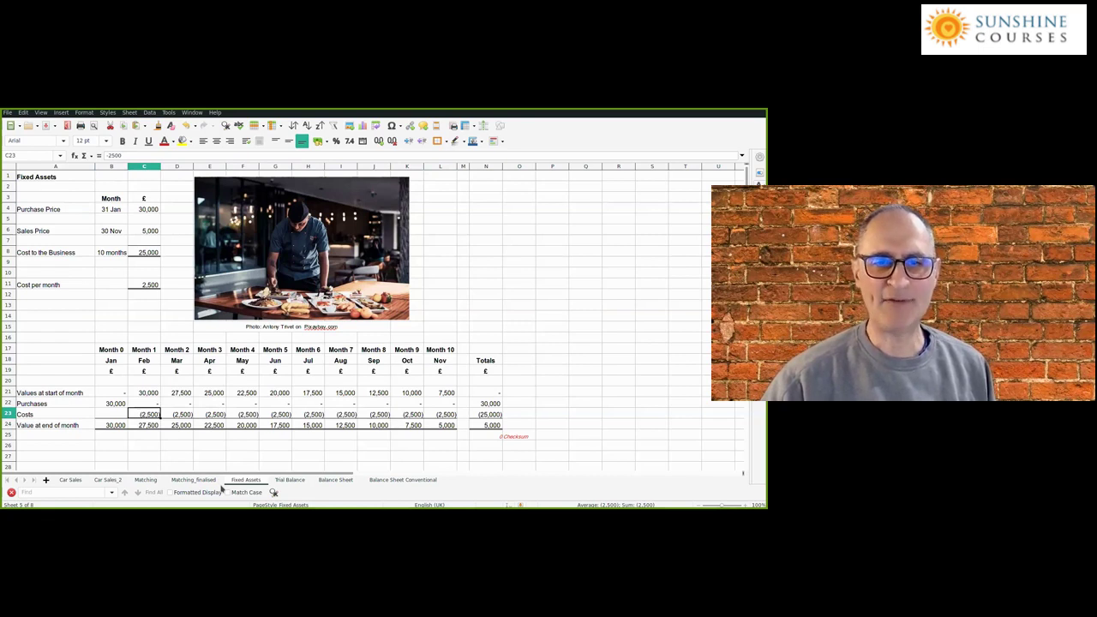
pyautogui.press('Up')
pyautogui.press('Left')
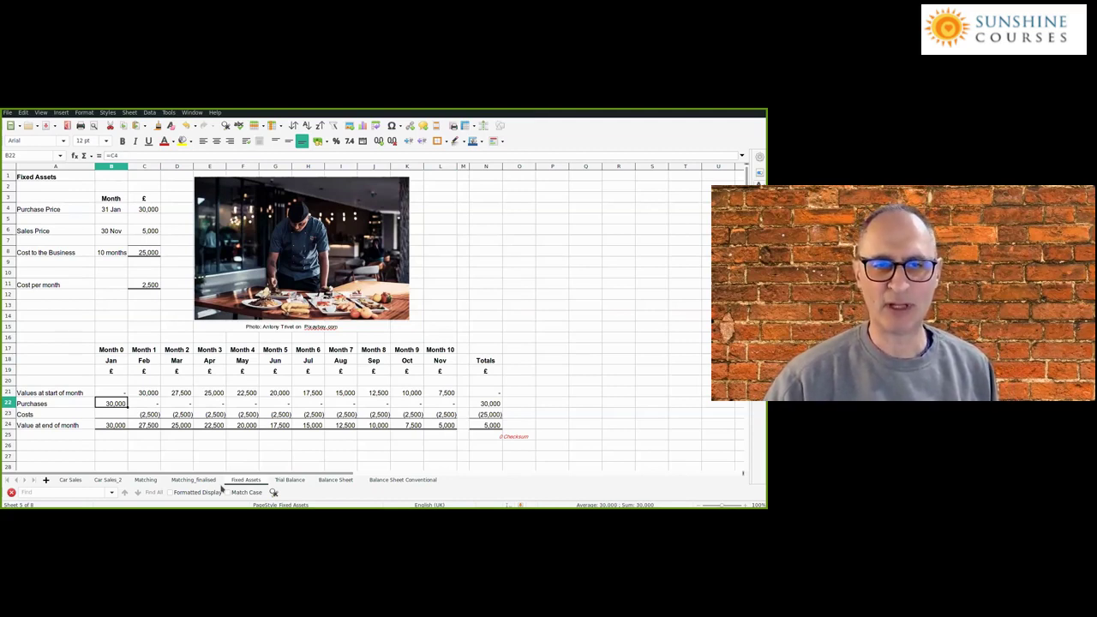
pyautogui.press('Up')
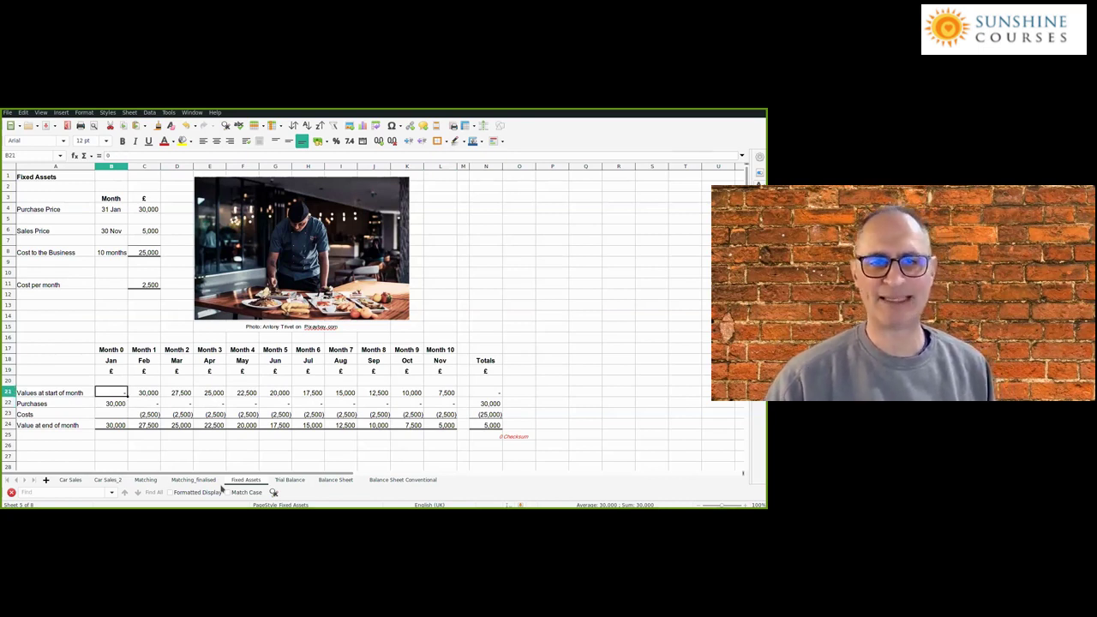
pyautogui.press('Down')
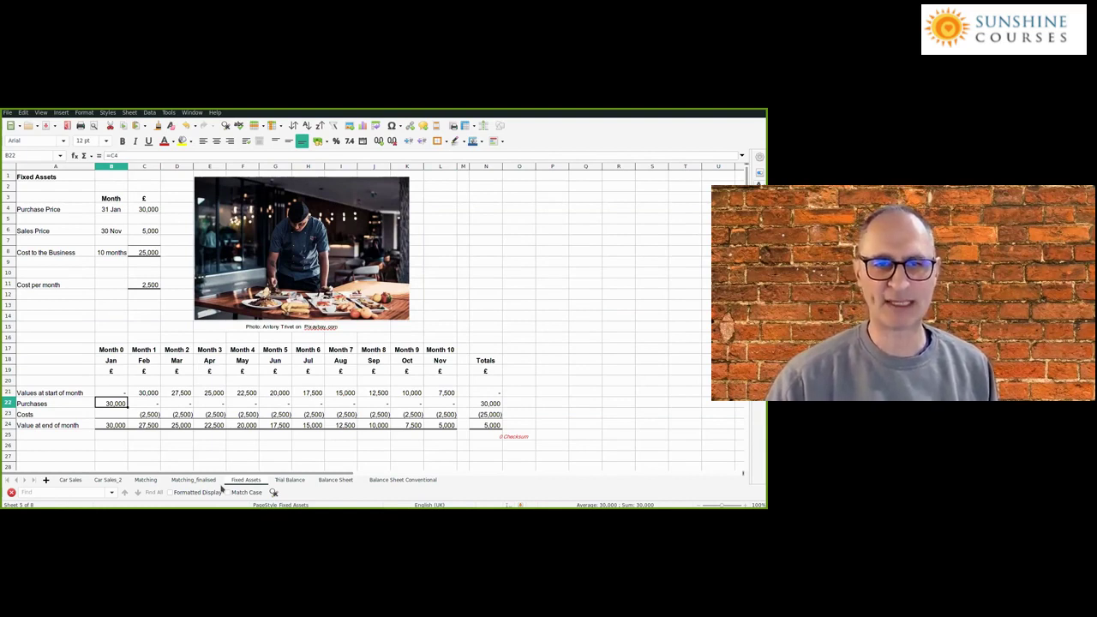
pyautogui.press('Up')
pyautogui.press('Down')
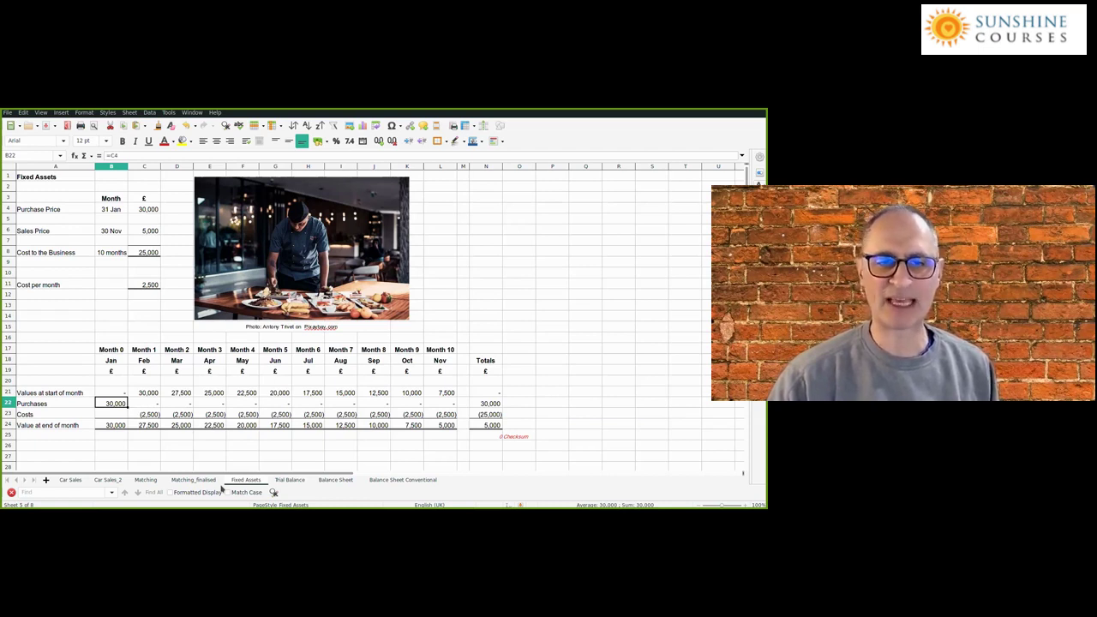
pyautogui.press('Up')
pyautogui.press('Right')
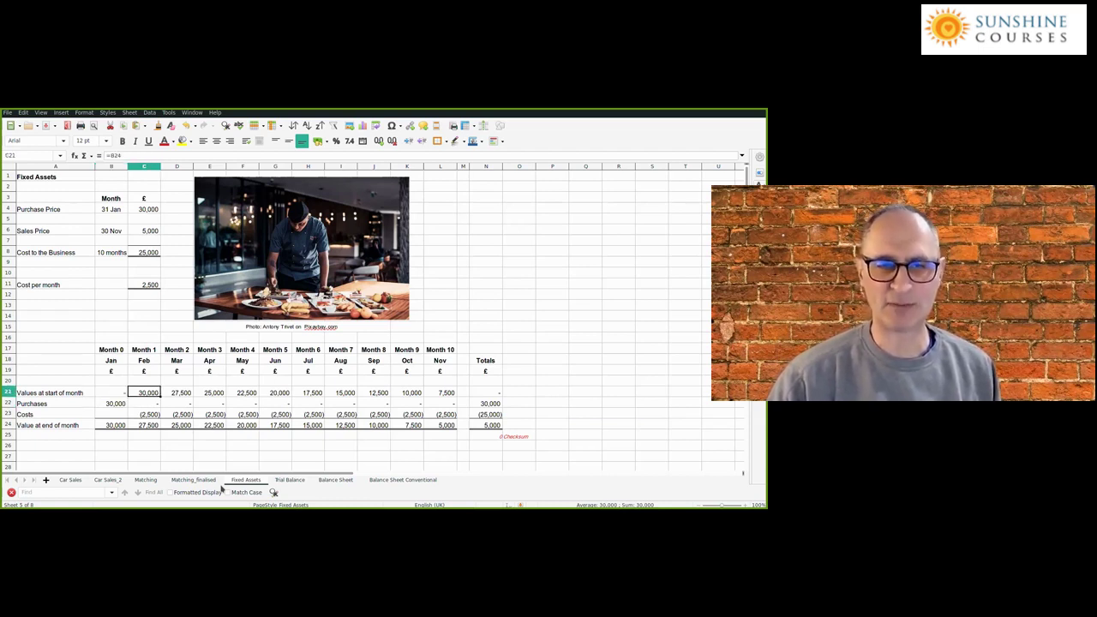
pyautogui.press('Down')
pyautogui.press('Down')
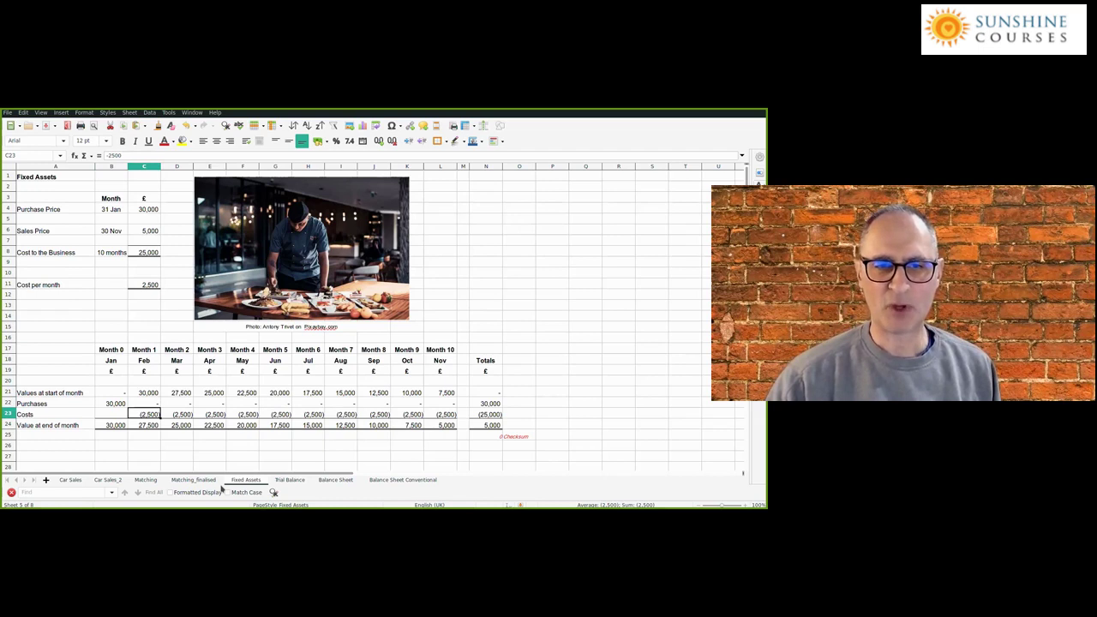
# Step: Check that March's start value links to February's end-of-month total
pyautogui.press('Down')
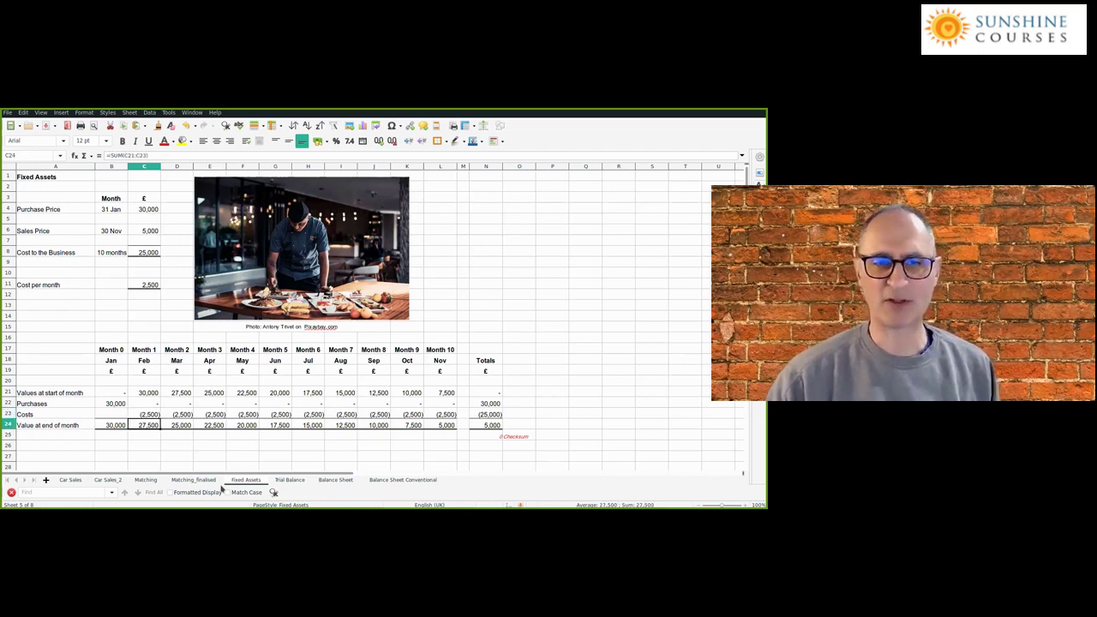
pyautogui.press('Up')
pyautogui.press('Up')
pyautogui.press('Up')
pyautogui.press('Down')
pyautogui.press('Down')
pyautogui.press('Down')
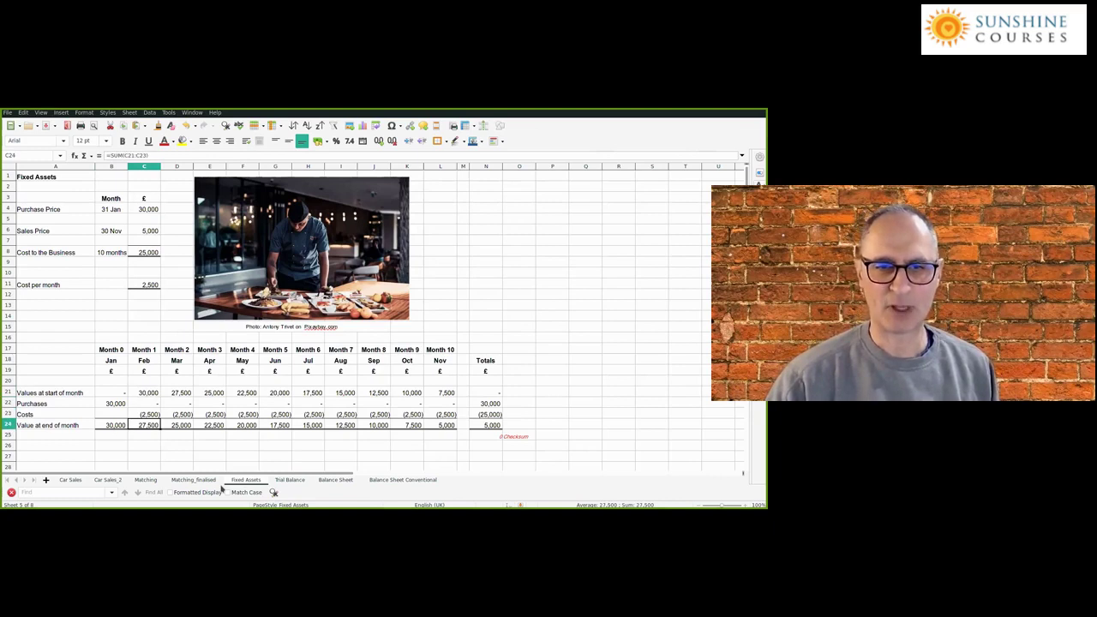
pyautogui.click(185, 395)
pyautogui.click(157, 425)
pyautogui.click(188, 395)
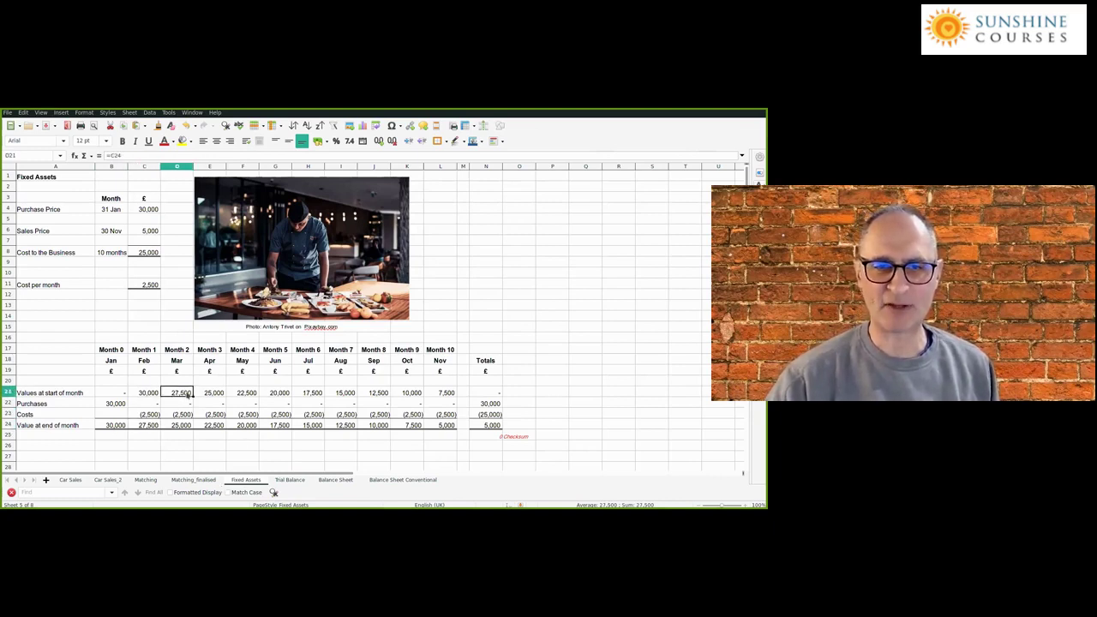
pyautogui.click(155, 426)
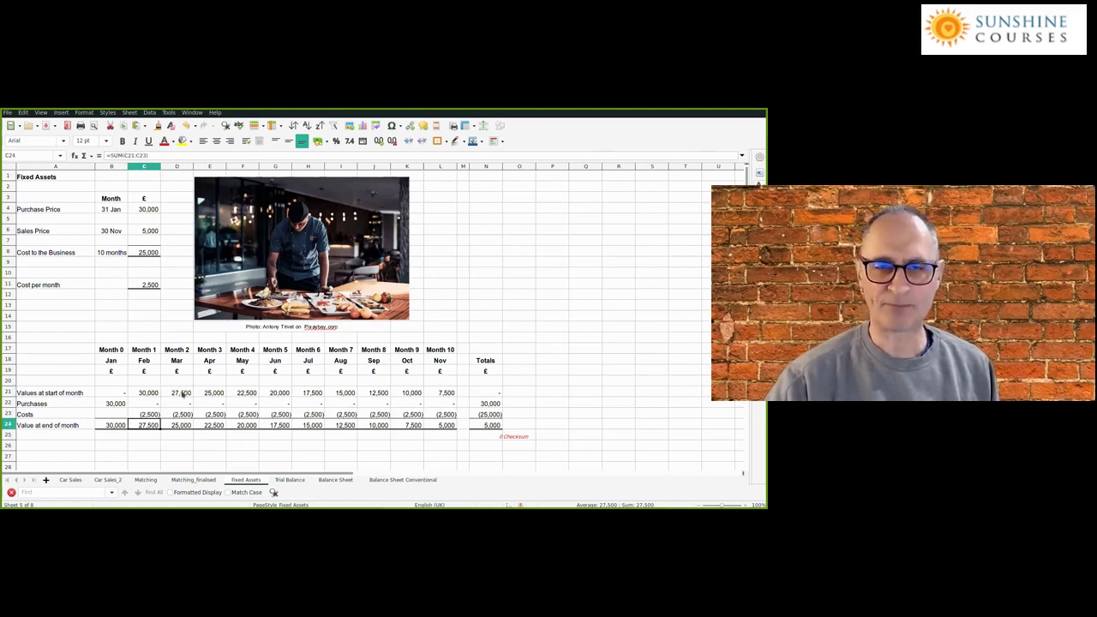
pyautogui.click(183, 394)
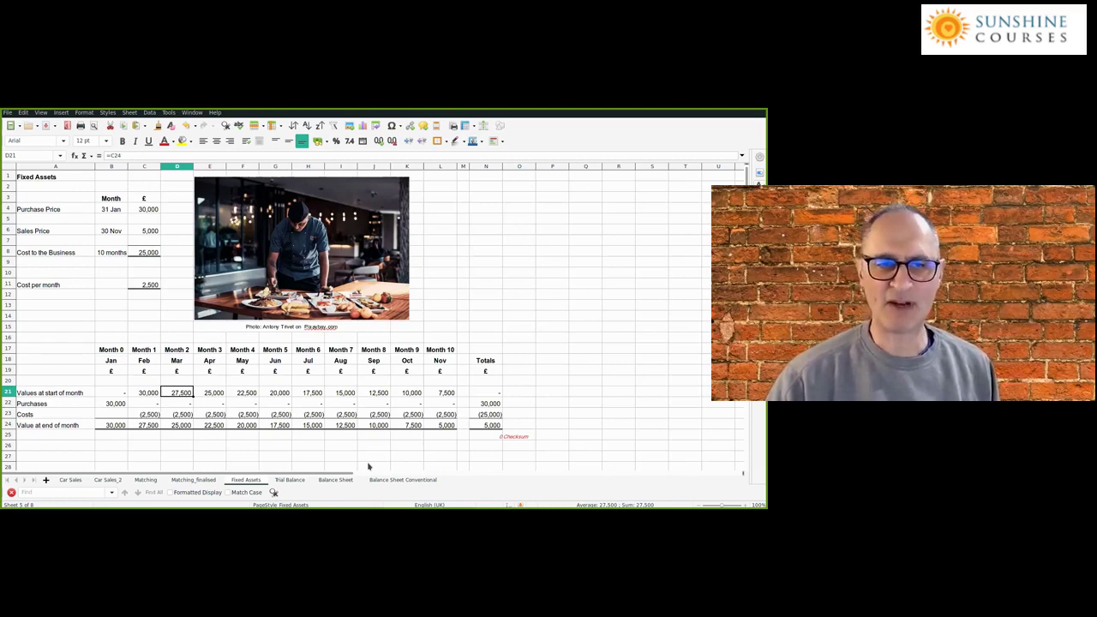
# Step: Review March's monthly cost and end-of-month sum formulas, then move to the Trial Balance sheet
pyautogui.press('Down')
pyautogui.press('Down')
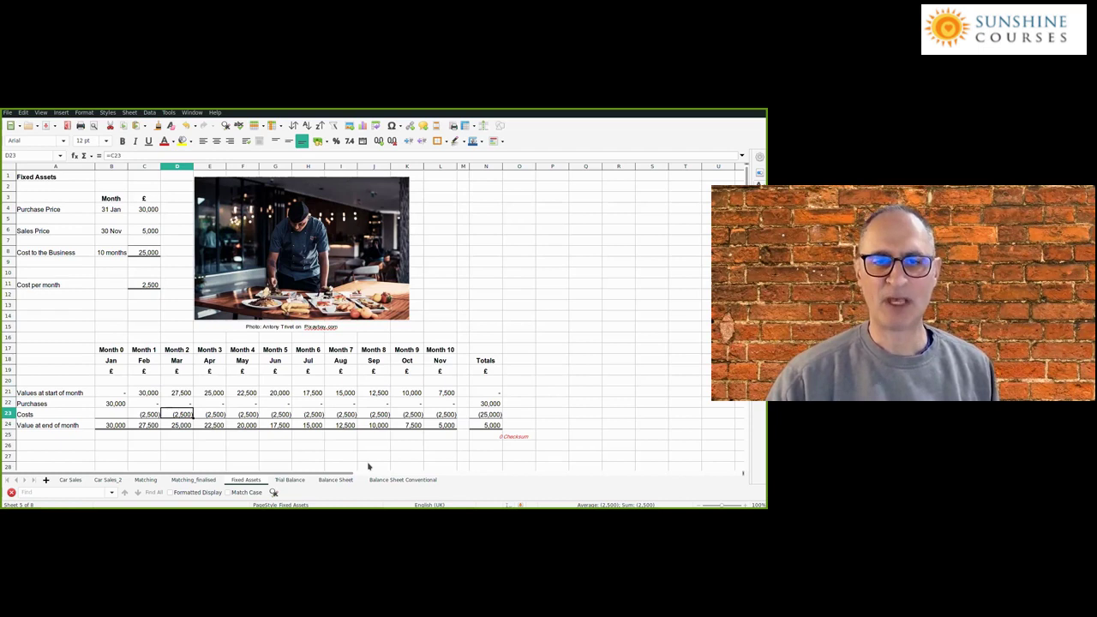
pyautogui.press('Down')
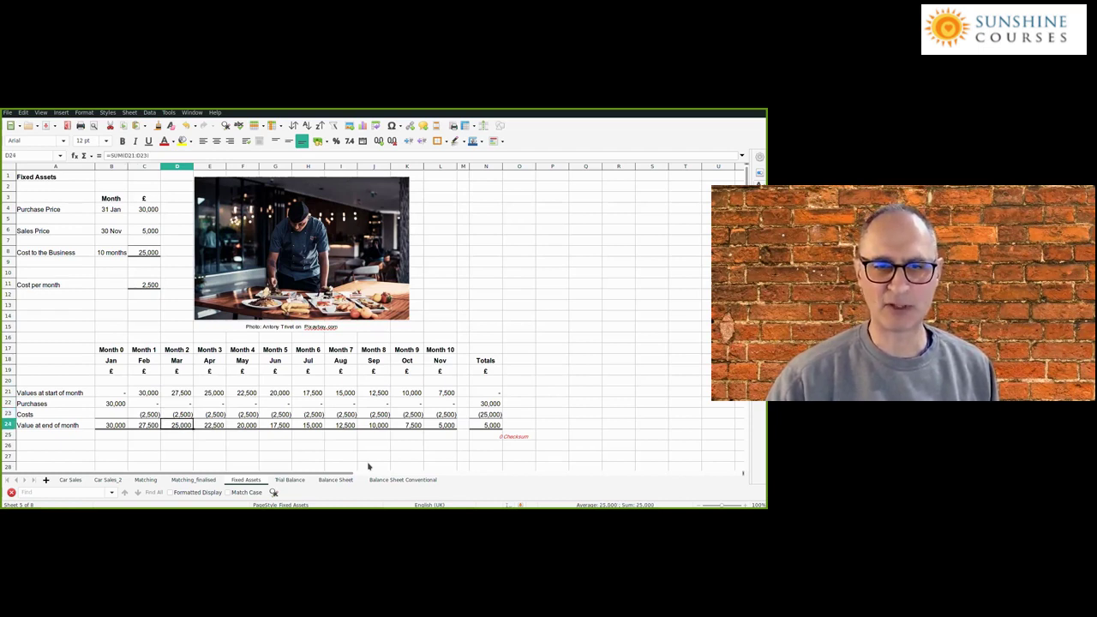
pyautogui.press('Up')
pyautogui.press('Up')
pyautogui.press('Up')
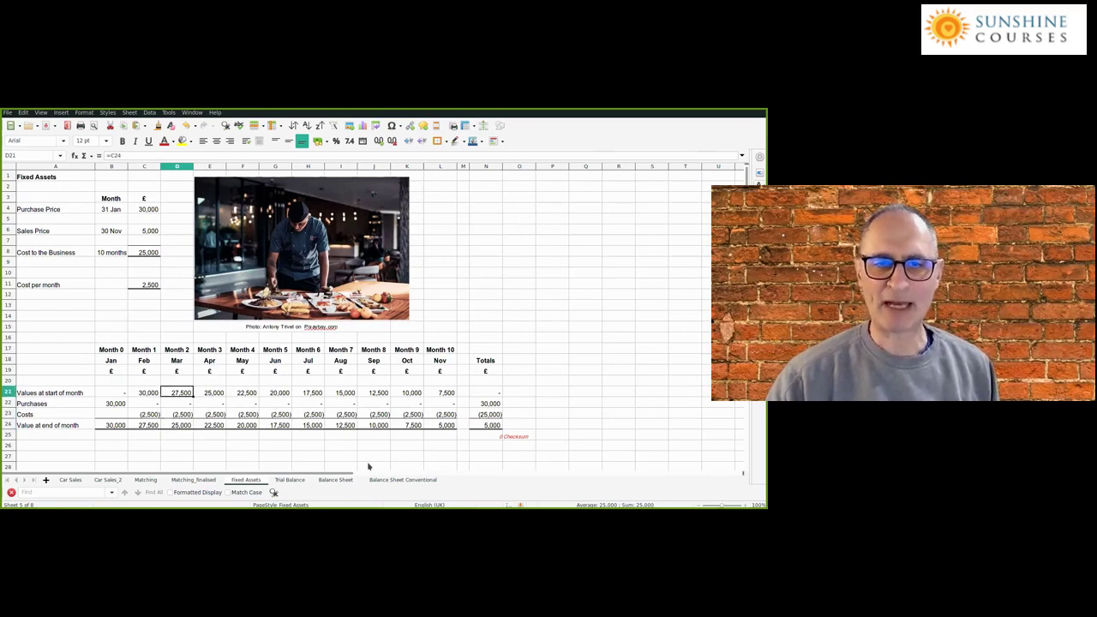
pyautogui.press('Left')
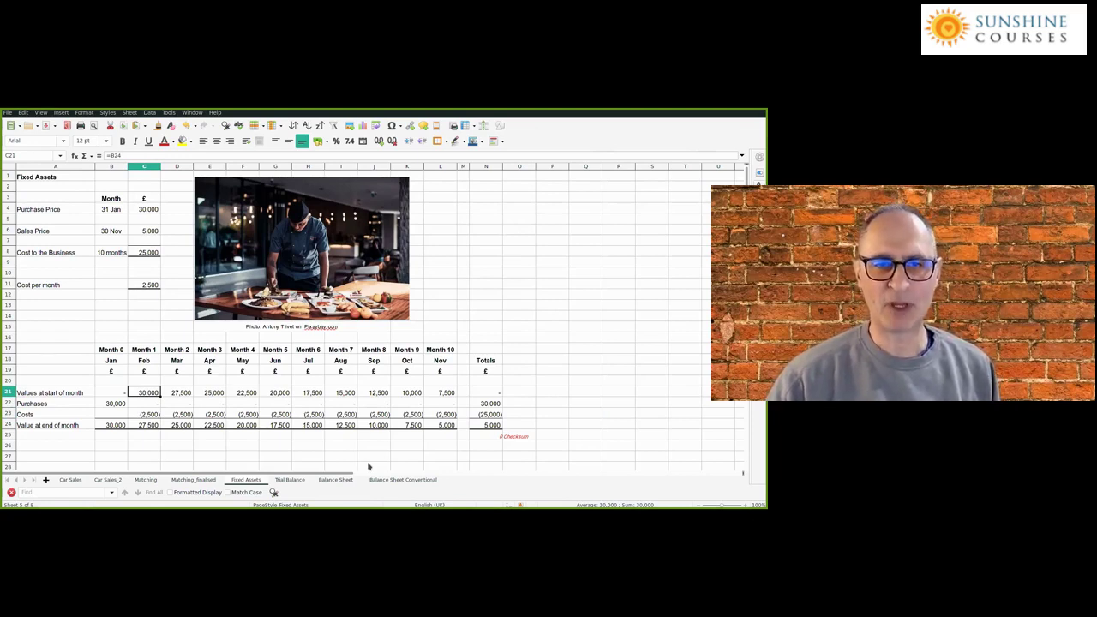
pyautogui.press('Down')
pyautogui.press('Down')
pyautogui.press('Right')
pyautogui.press('Right')
pyautogui.press('Left')
pyautogui.press('Left')
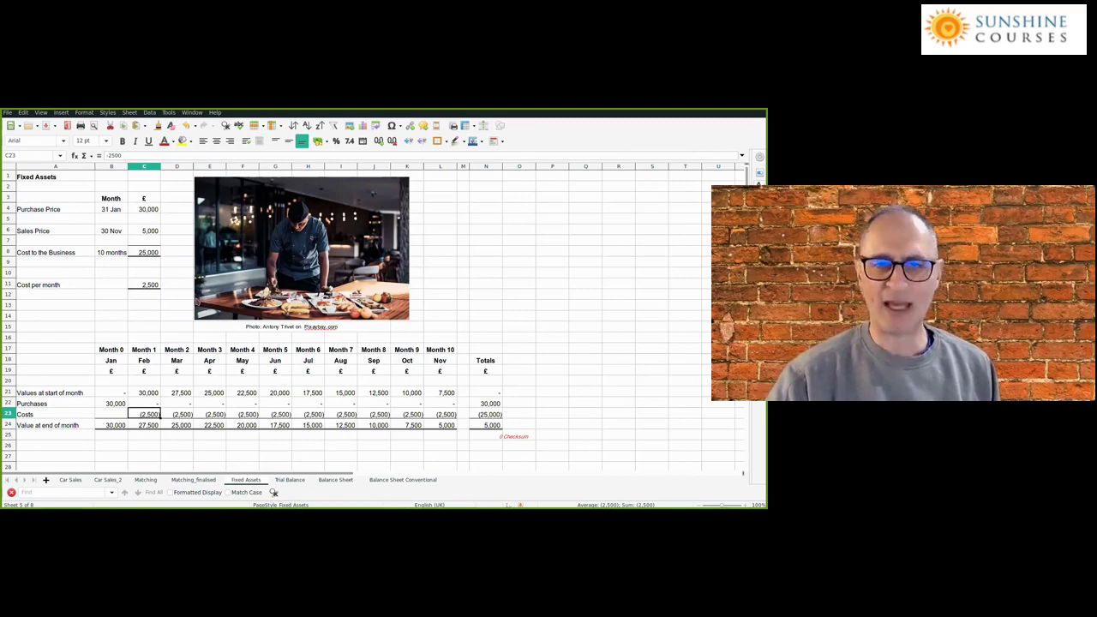
pyautogui.hotkey('ctrl', 'pagedown')
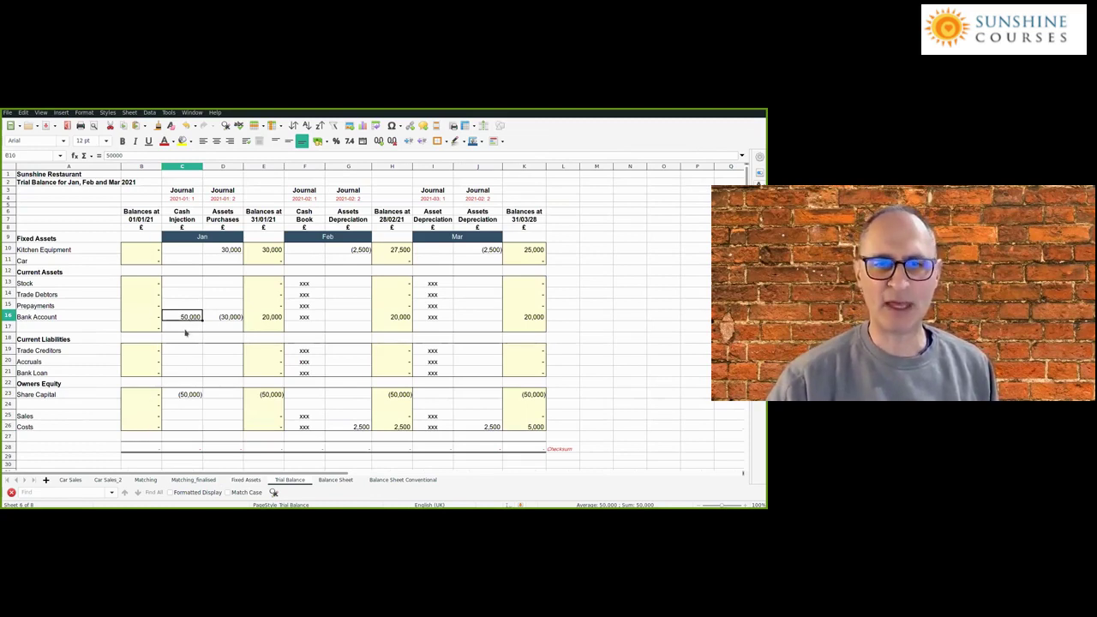
pyautogui.hotkey('ctrl', 'Home')
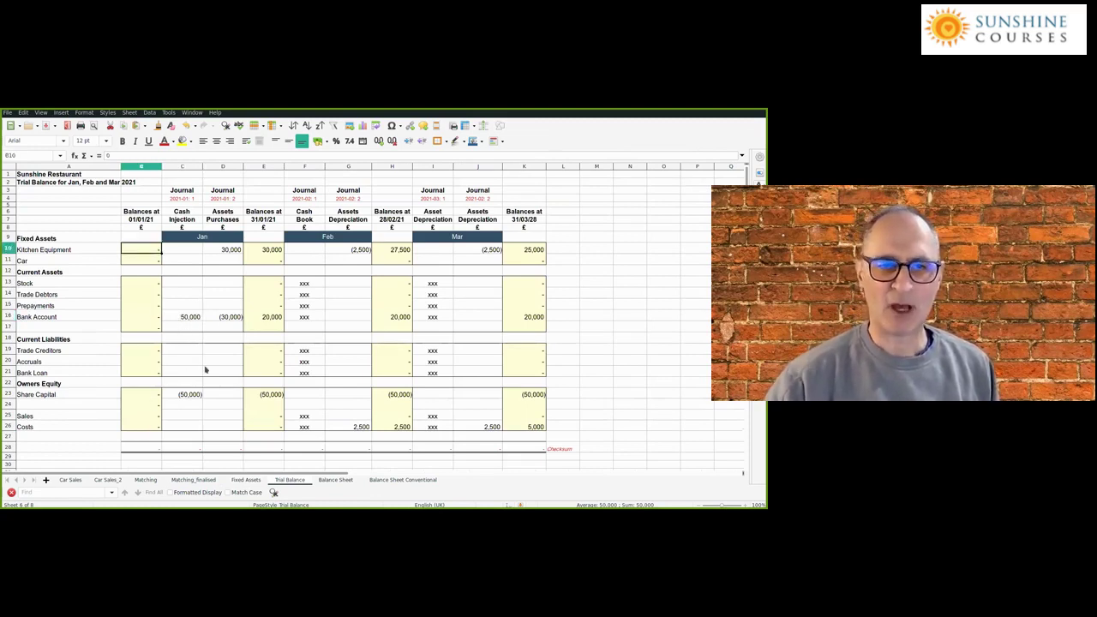
pyautogui.press('Right')
pyautogui.hotkey('ctrl', 'Down')
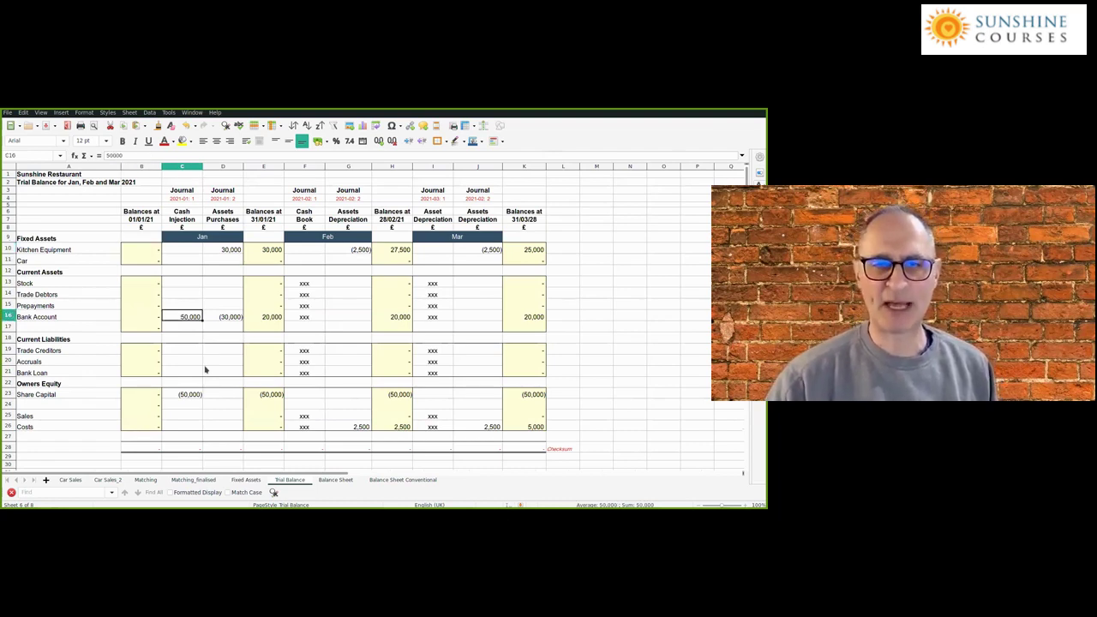
pyautogui.click(225, 318)
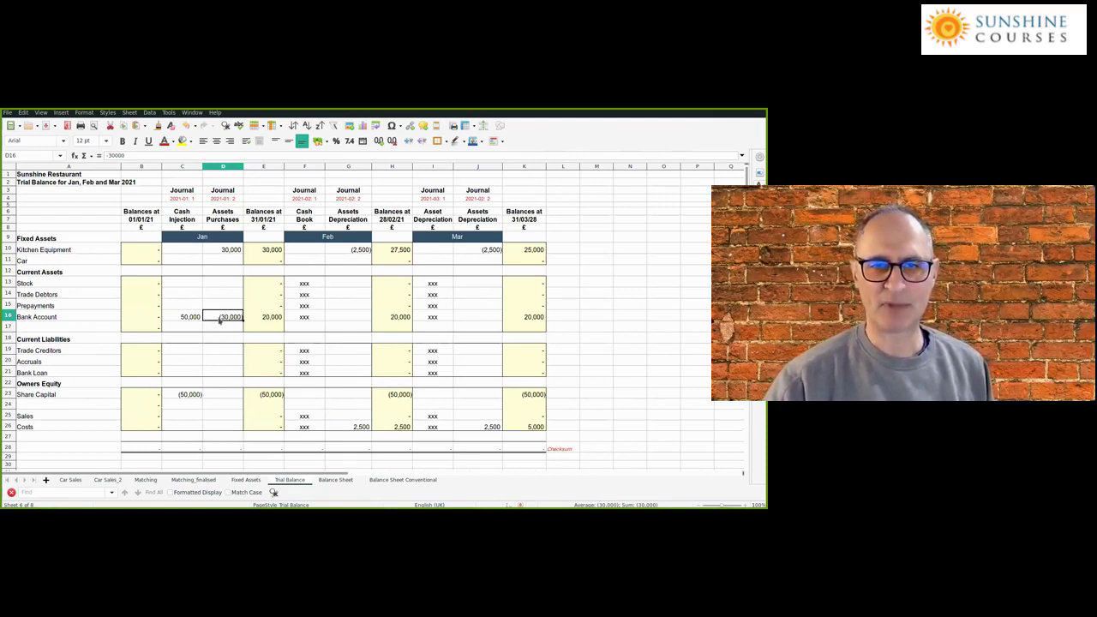
pyautogui.click(221, 418)
pyautogui.click(221, 422)
pyautogui.click(223, 317)
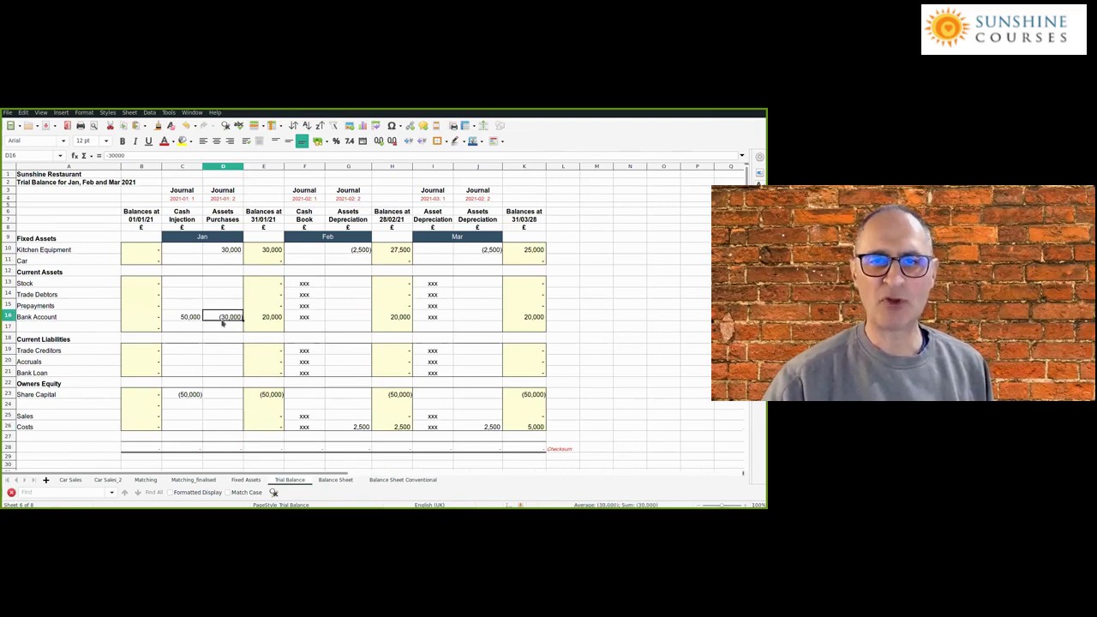
pyautogui.click(227, 251)
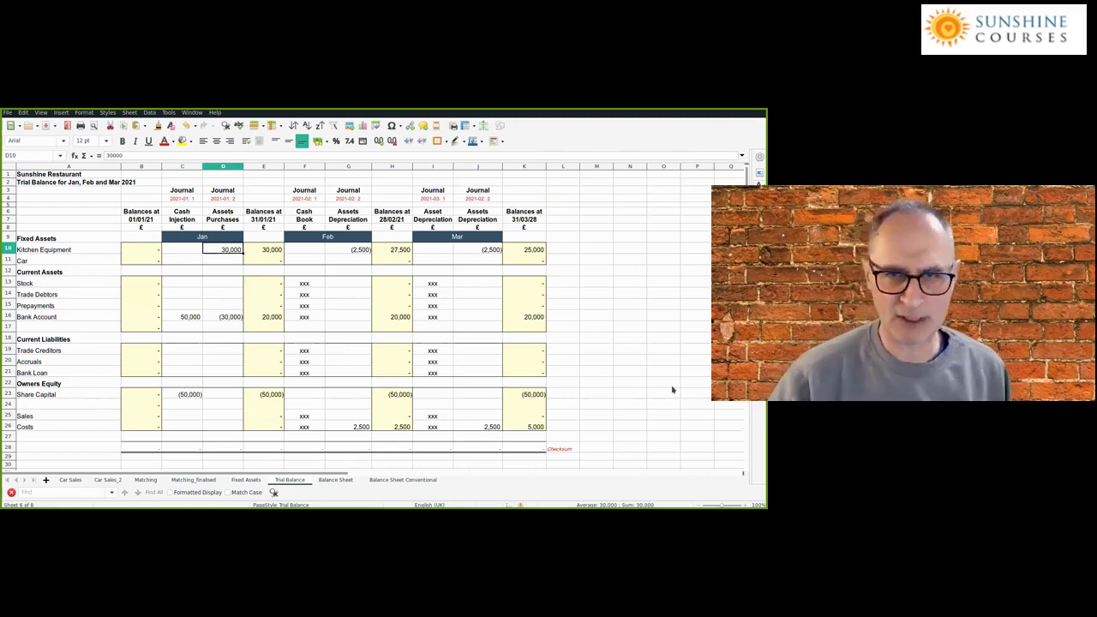
pyautogui.press('Right')
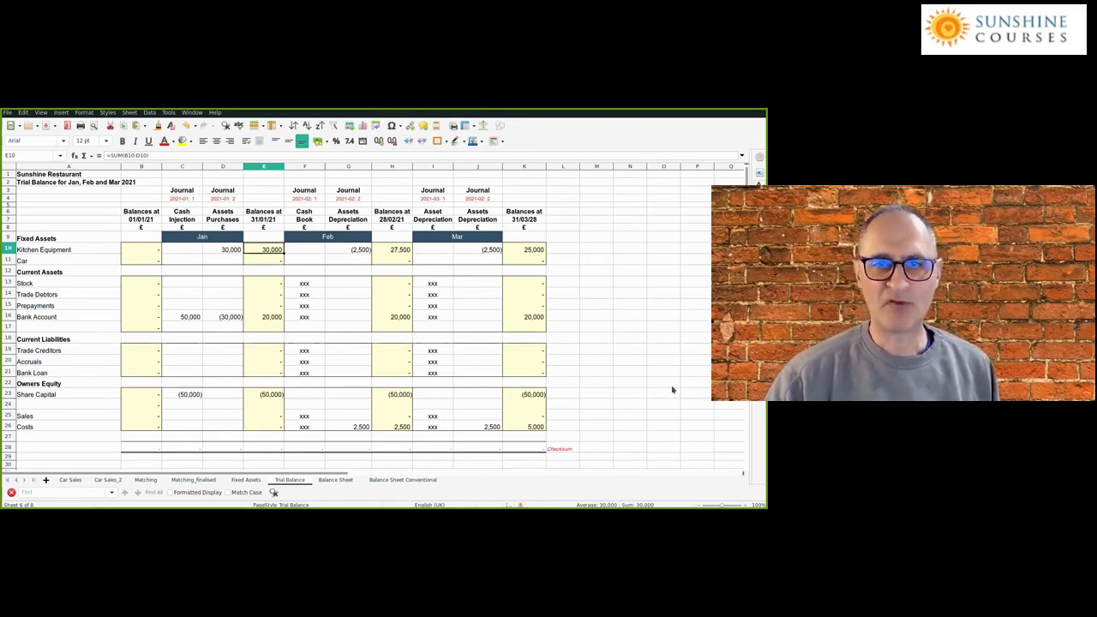
pyautogui.press('Down')
pyautogui.press('Down')
pyautogui.press('Down')
pyautogui.press('Down')
pyautogui.press('Down')
pyautogui.press('Down')
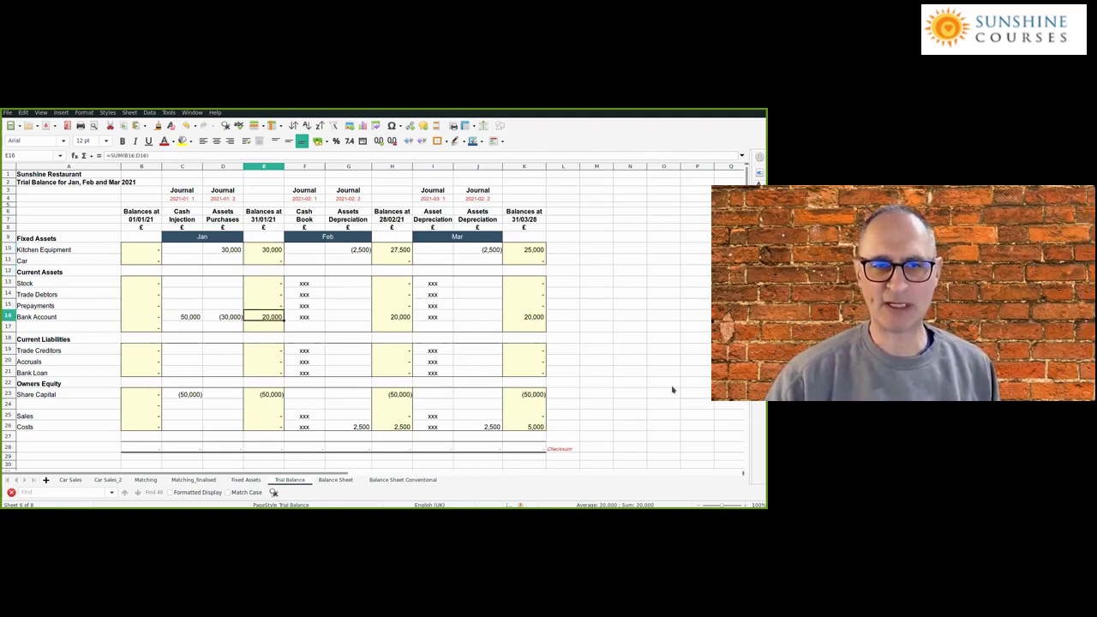
pyautogui.press('Down')
pyautogui.press('Down')
pyautogui.press('Down')
pyautogui.press('Down')
pyautogui.press('Down')
pyautogui.press('Down')
pyautogui.press('Down')
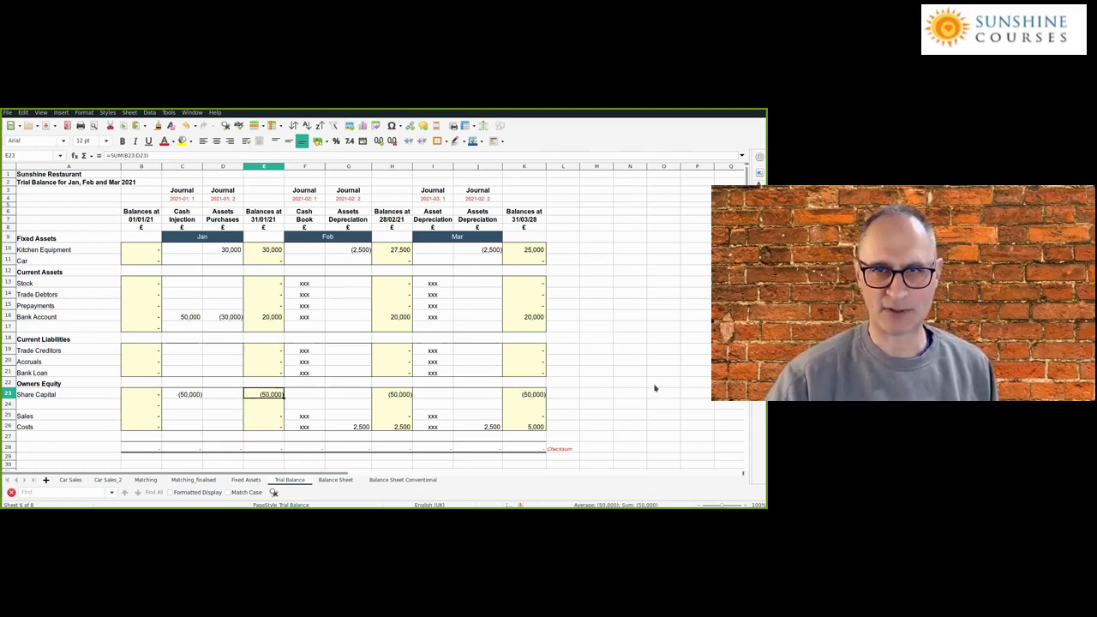
pyautogui.moveTo(309, 283); pyautogui.dragTo(305, 426)
# Step: Step through the Cash Book placeholder cells on the Trial Balance, ending on Stock
pyautogui.click(307, 285)
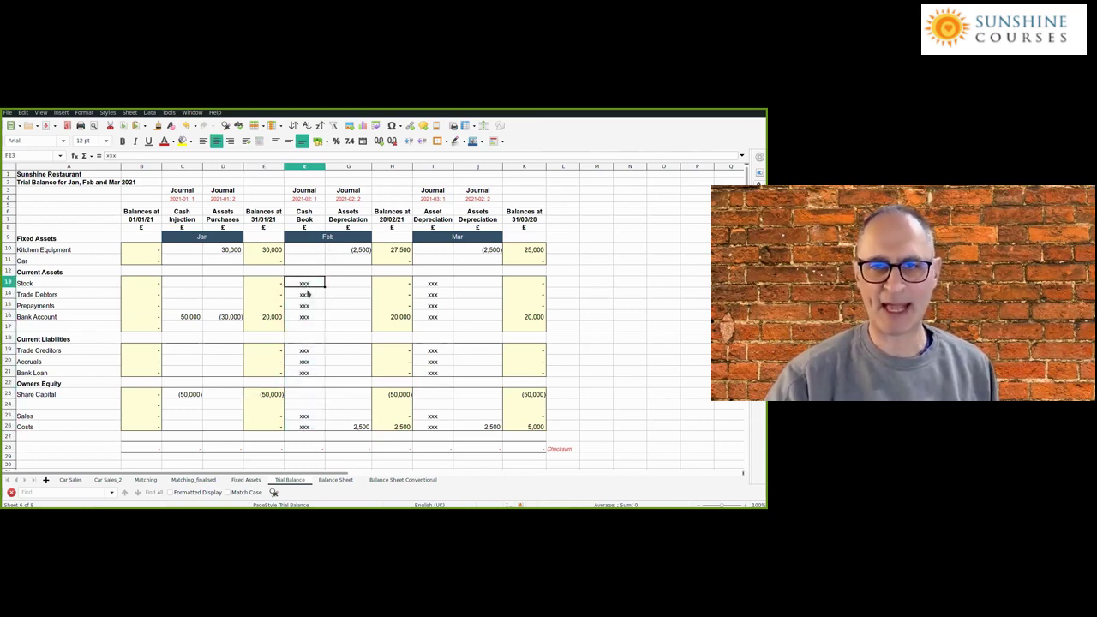
pyautogui.click(305, 295)
pyautogui.click(305, 306)
pyautogui.click(308, 284)
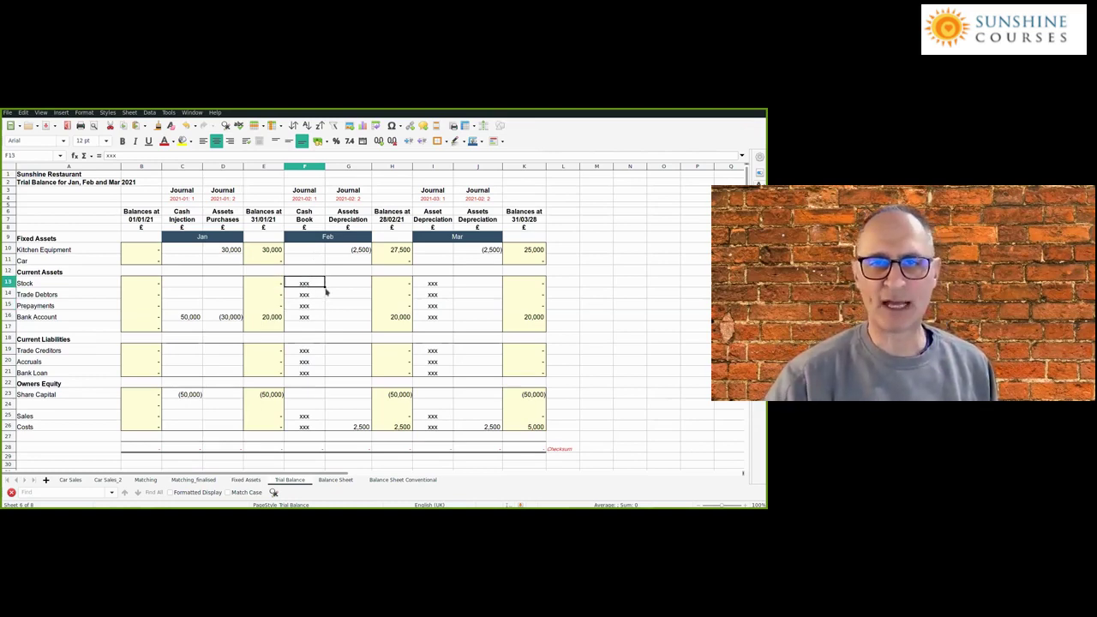
# Step: Compare January's Kitchen Equipment balance with February's (2,500) depreciation before returning to Fixed Assets
pyautogui.click(274, 251)
pyautogui.click(340, 250)
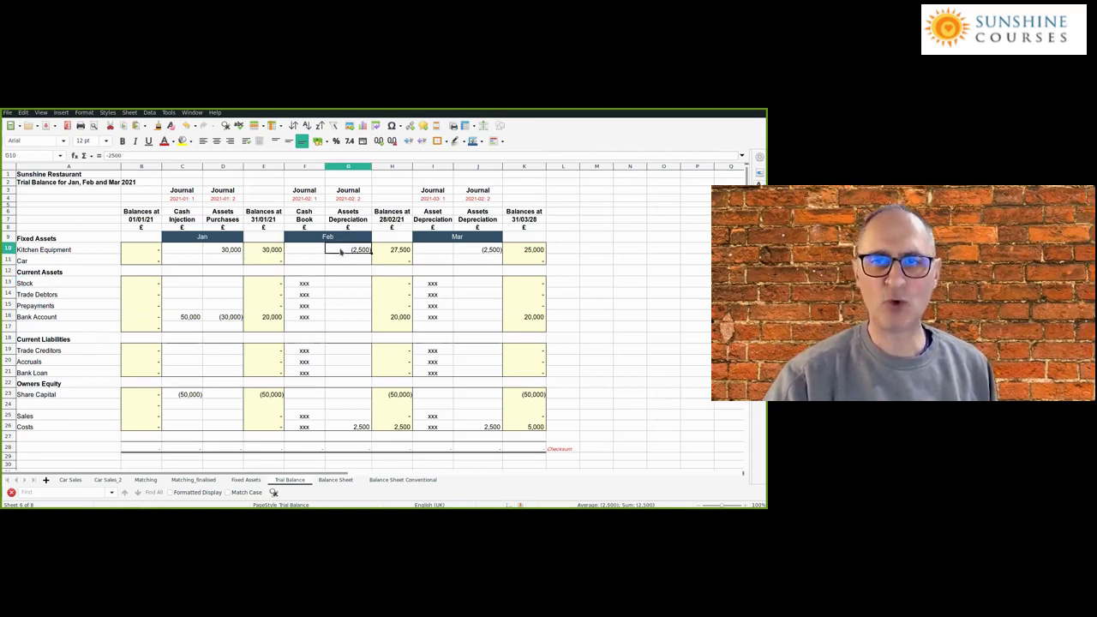
pyautogui.click(269, 250)
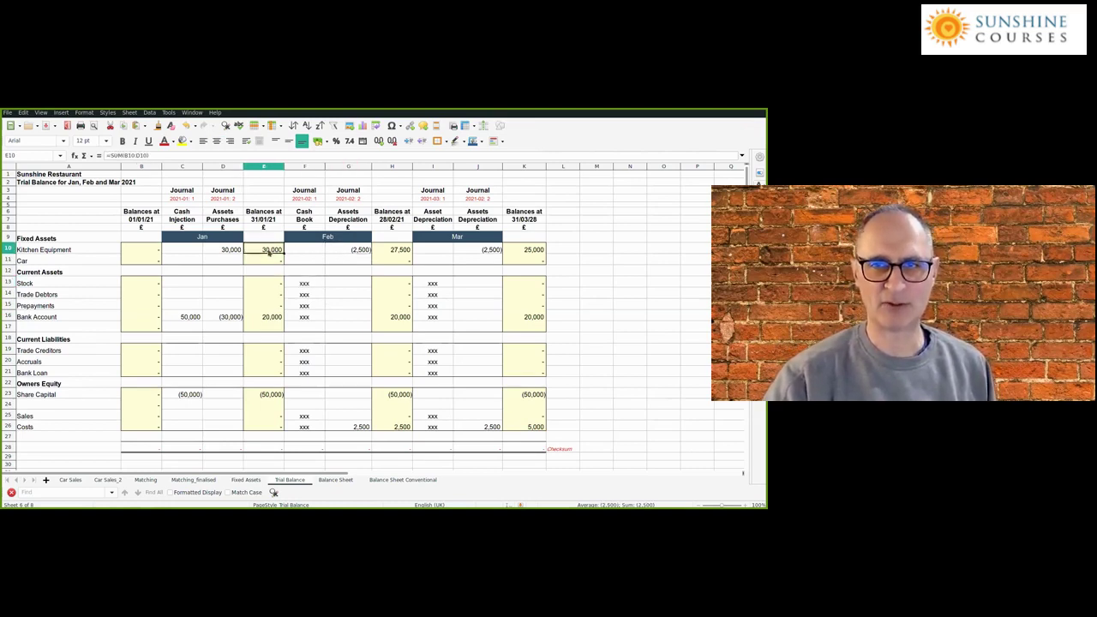
pyautogui.click(339, 252)
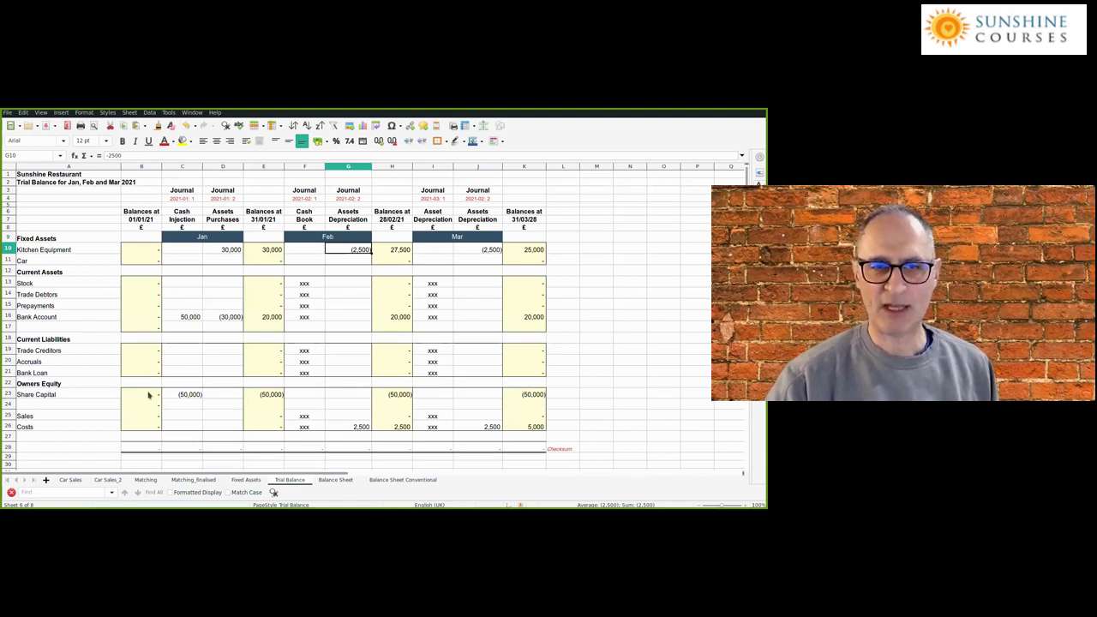
pyautogui.hotkey('ctrl', 'pageup')
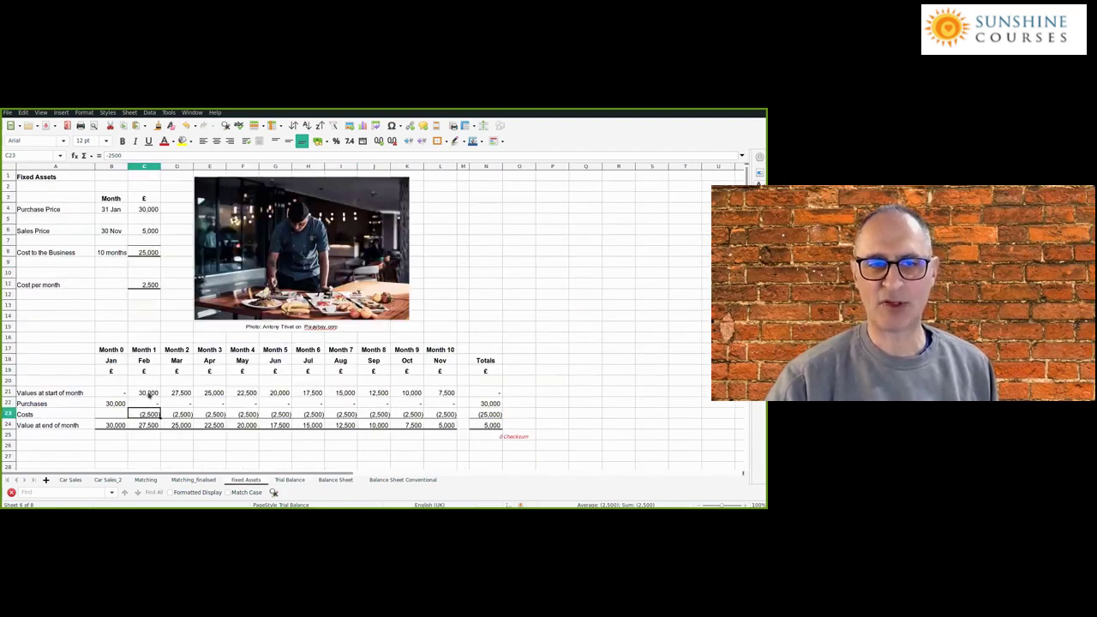
# Step: Review the February start value, C11 cost formula and purchase block, then return to Trial Balance
pyautogui.click(147, 393)
pyautogui.click(151, 416)
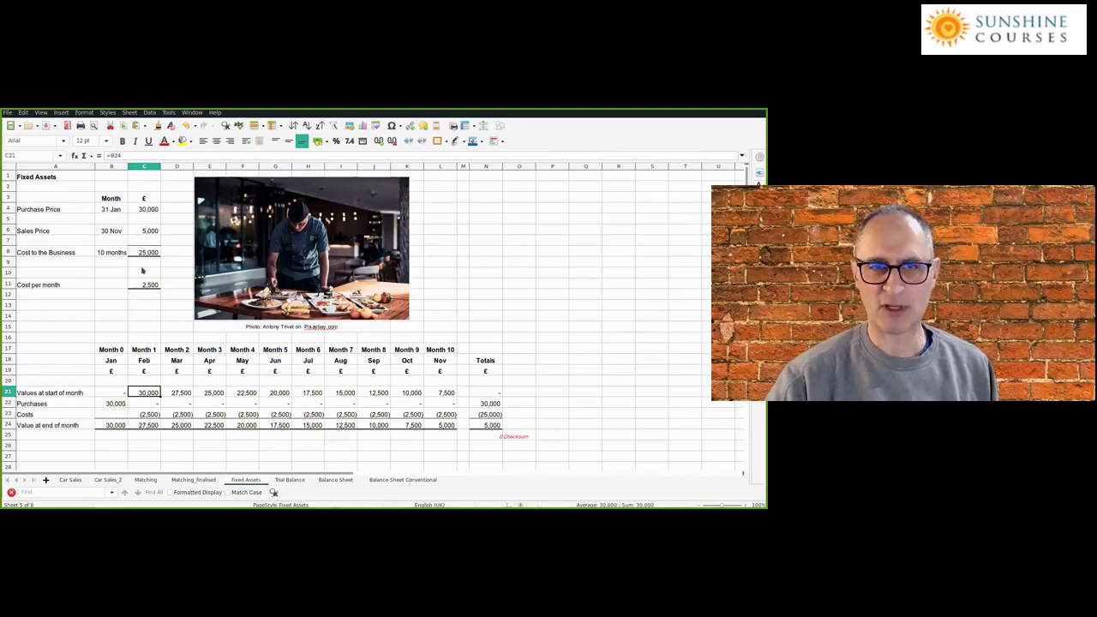
pyautogui.click(145, 287)
pyautogui.moveTo(146, 287); pyautogui.dragTo(52, 199)
pyautogui.click(145, 415)
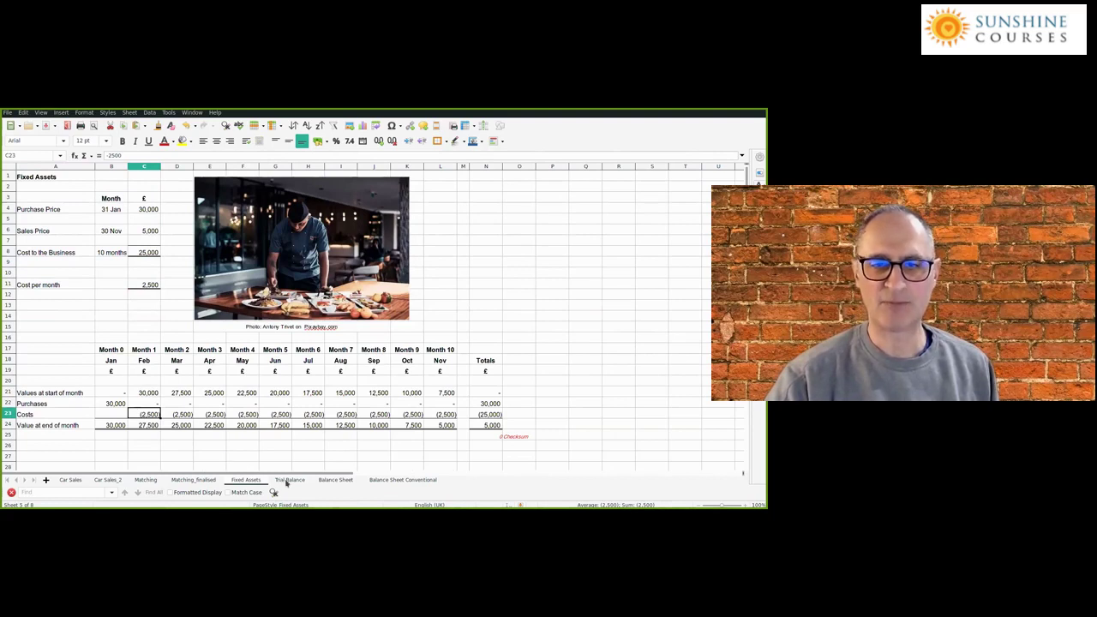
pyautogui.click(289, 480)
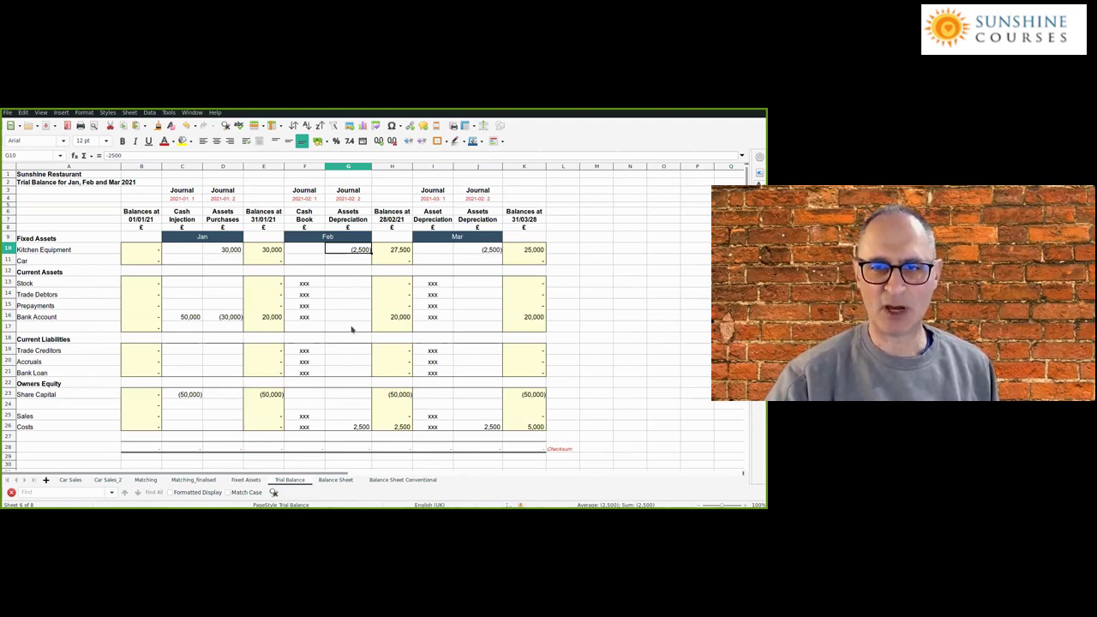
pyautogui.click(355, 427)
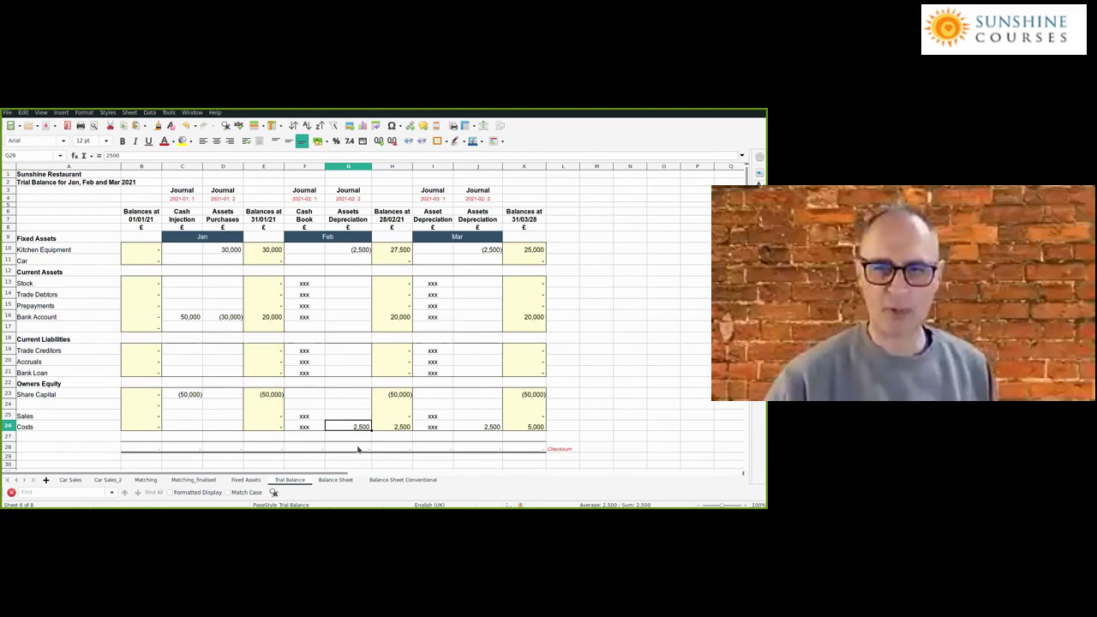
pyautogui.click(358, 449)
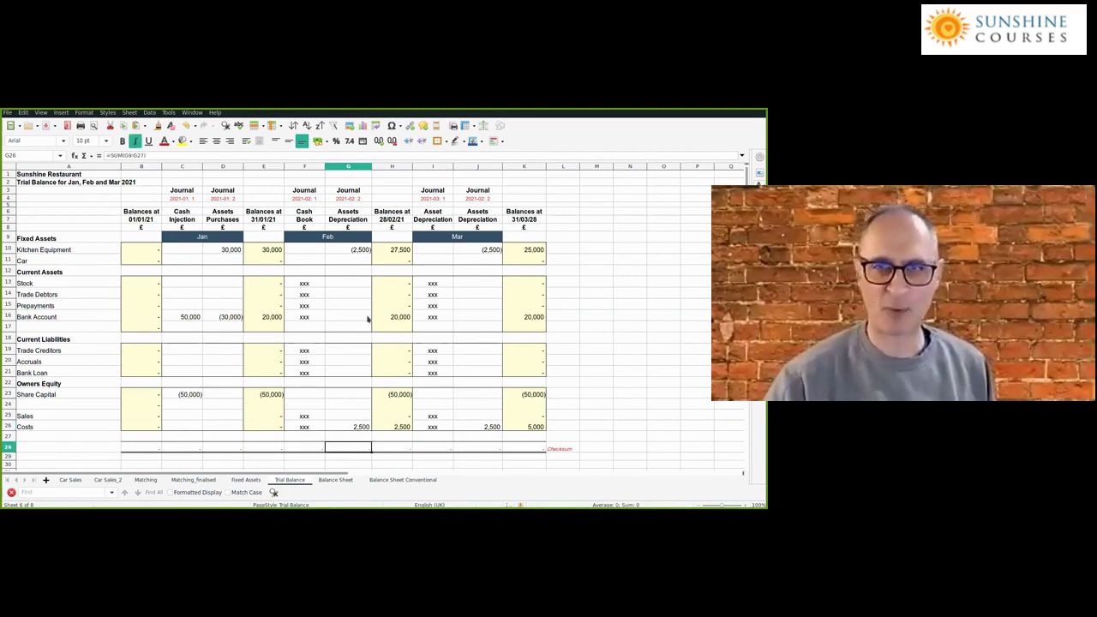
pyautogui.click(349, 198)
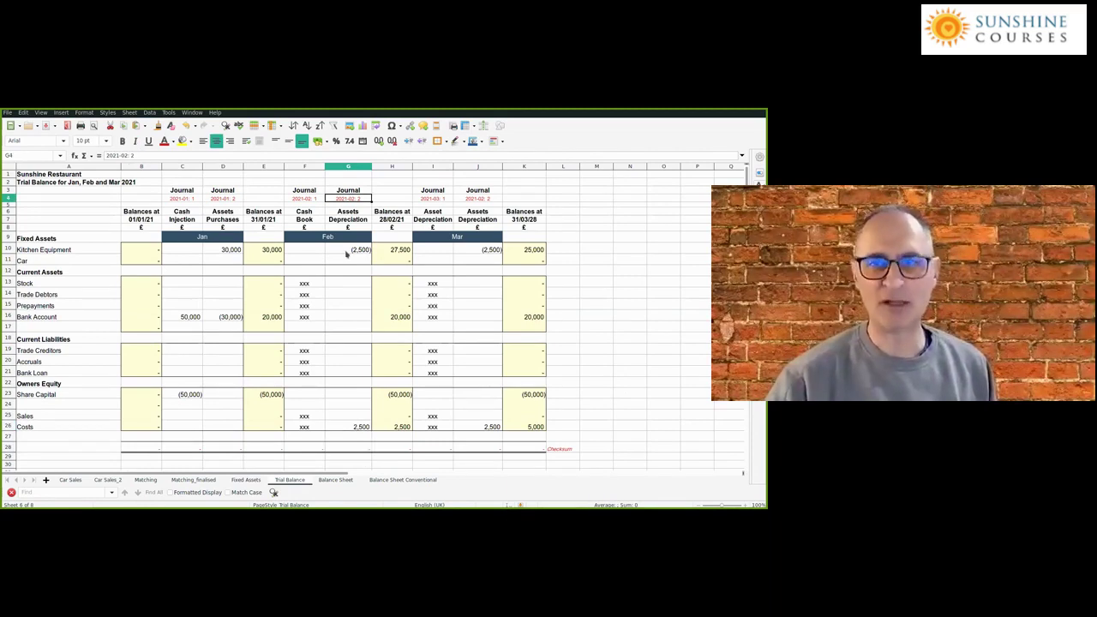
pyautogui.click(347, 251)
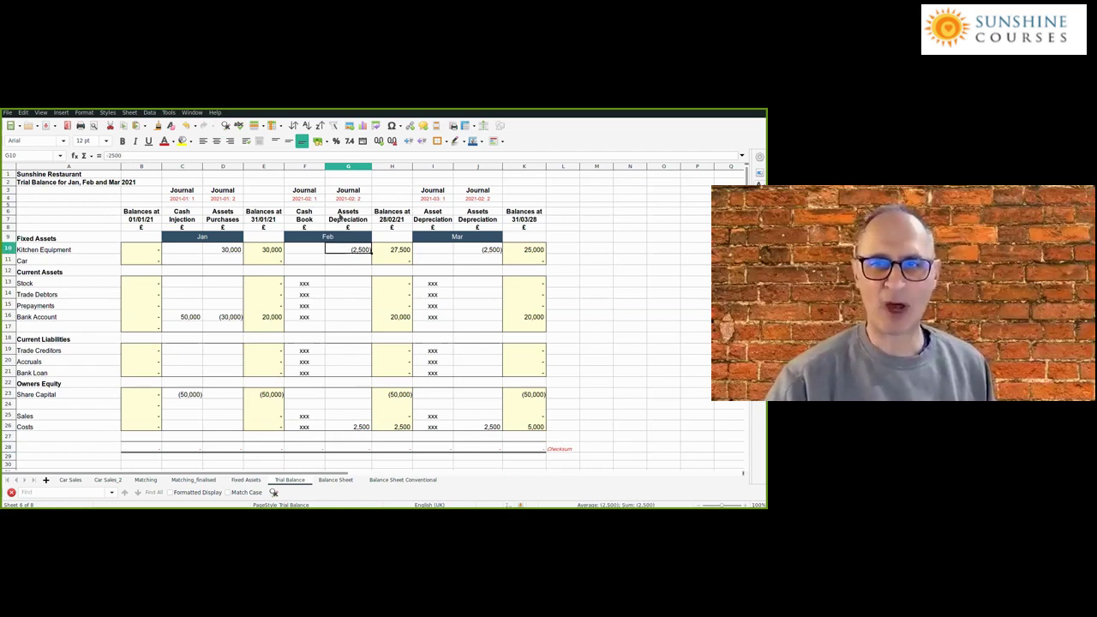
pyautogui.click(350, 427)
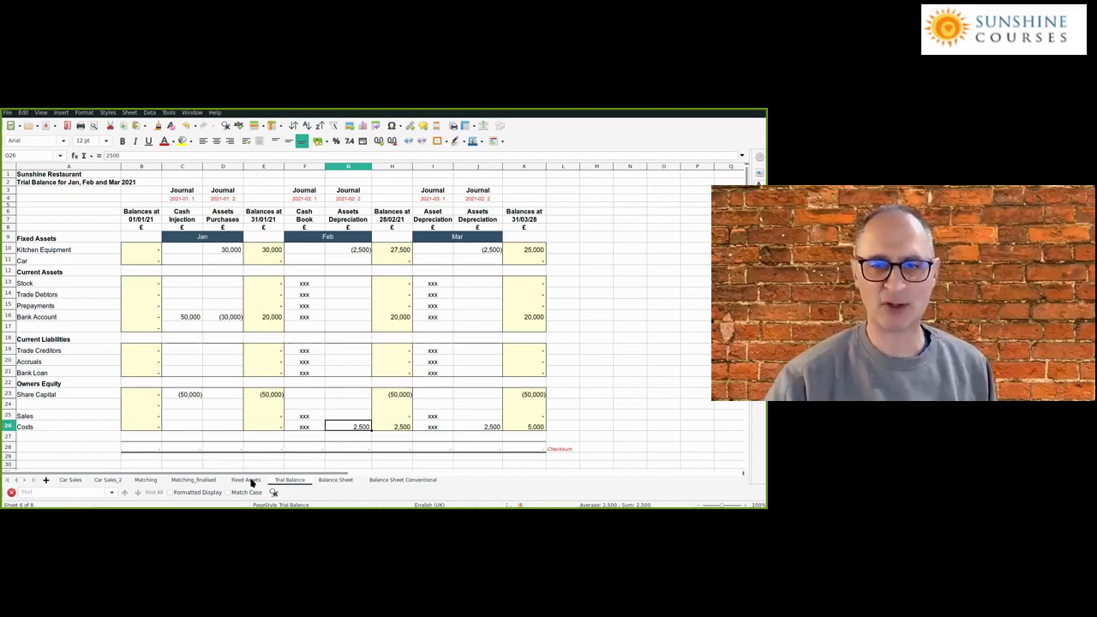
pyautogui.click(247, 481)
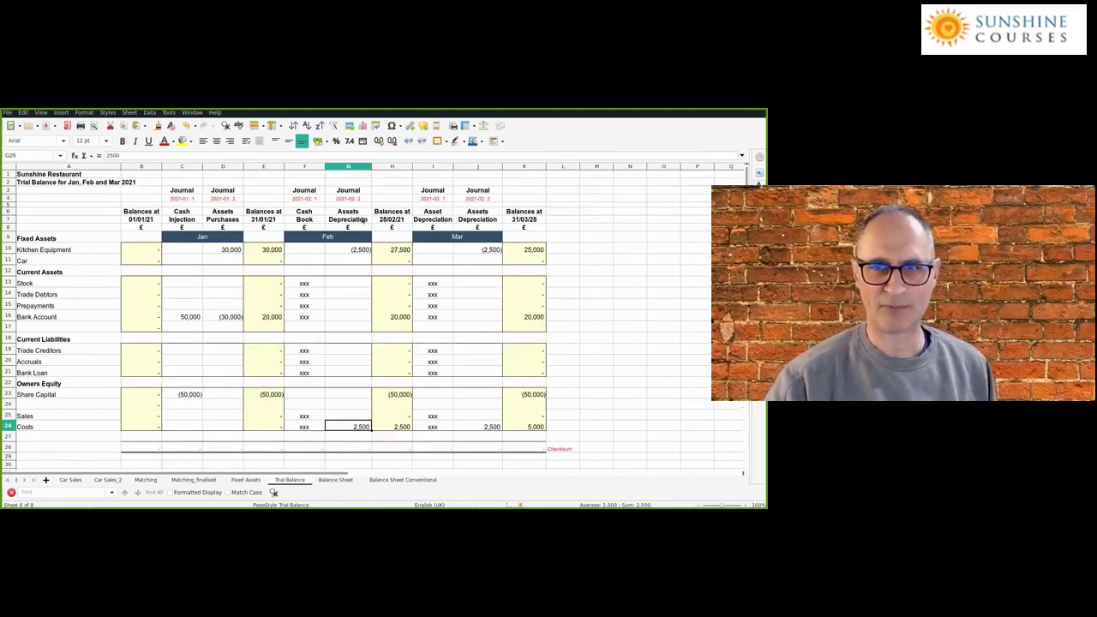
pyautogui.click(345, 251)
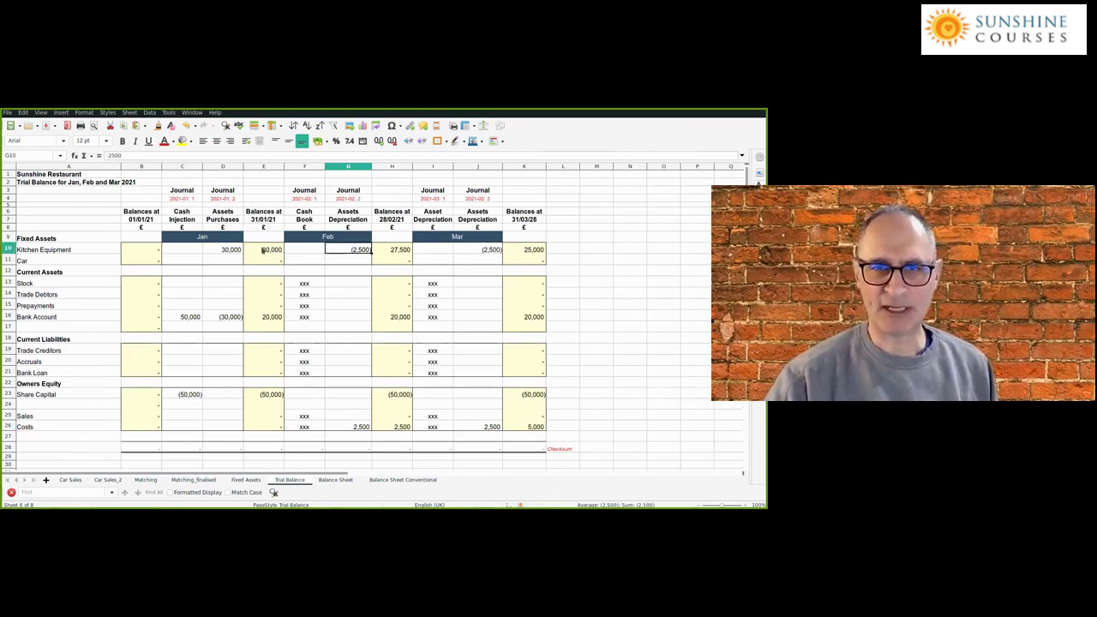
pyautogui.click(231, 318)
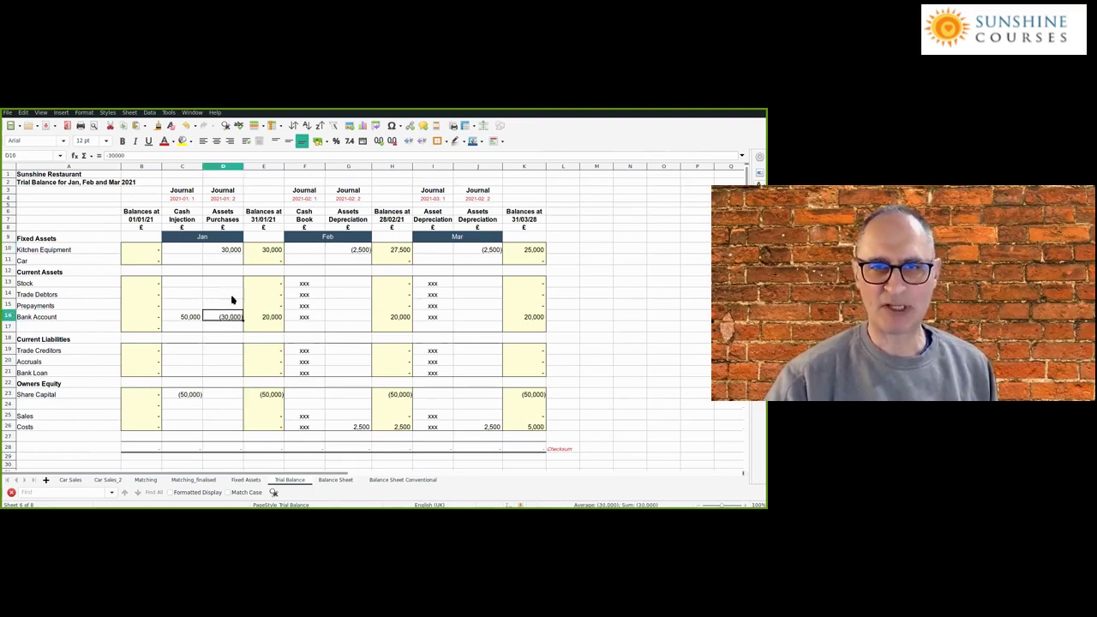
# Step: Trace the 30,000 Kitchen Equipment purchase, its (2,500) depreciation and the matching 2,500 Costs
pyautogui.click(230, 249)
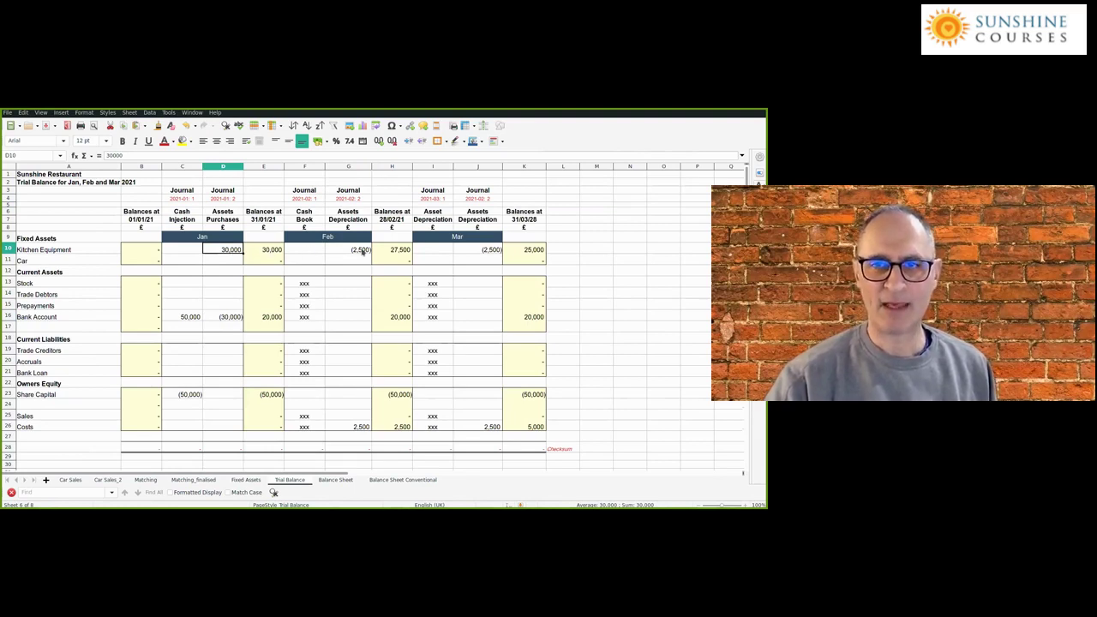
pyautogui.click(362, 250)
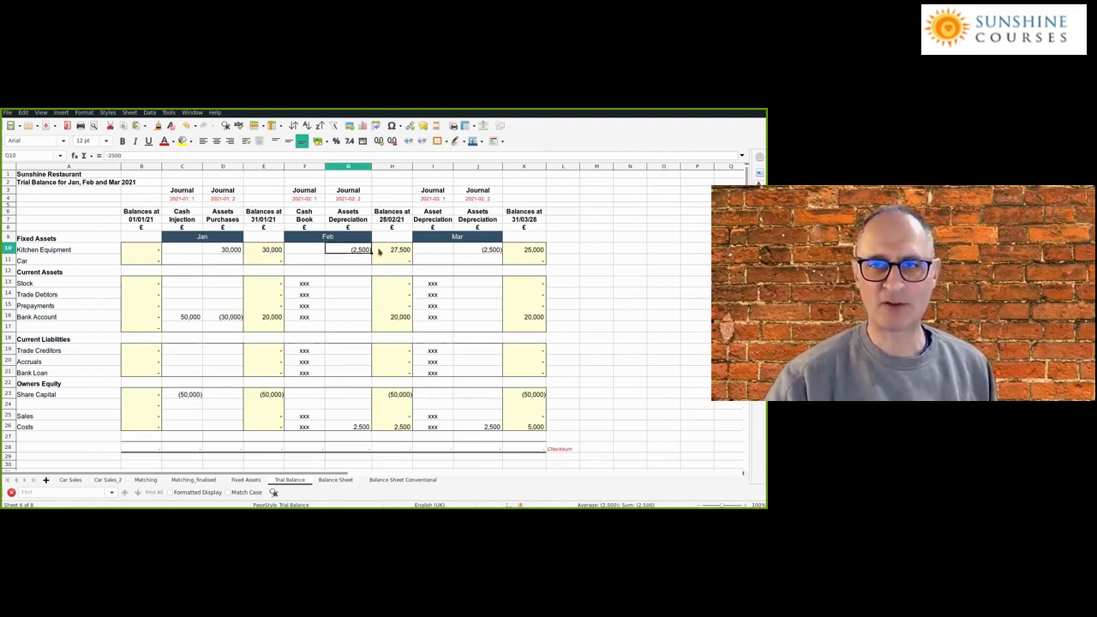
pyautogui.click(395, 250)
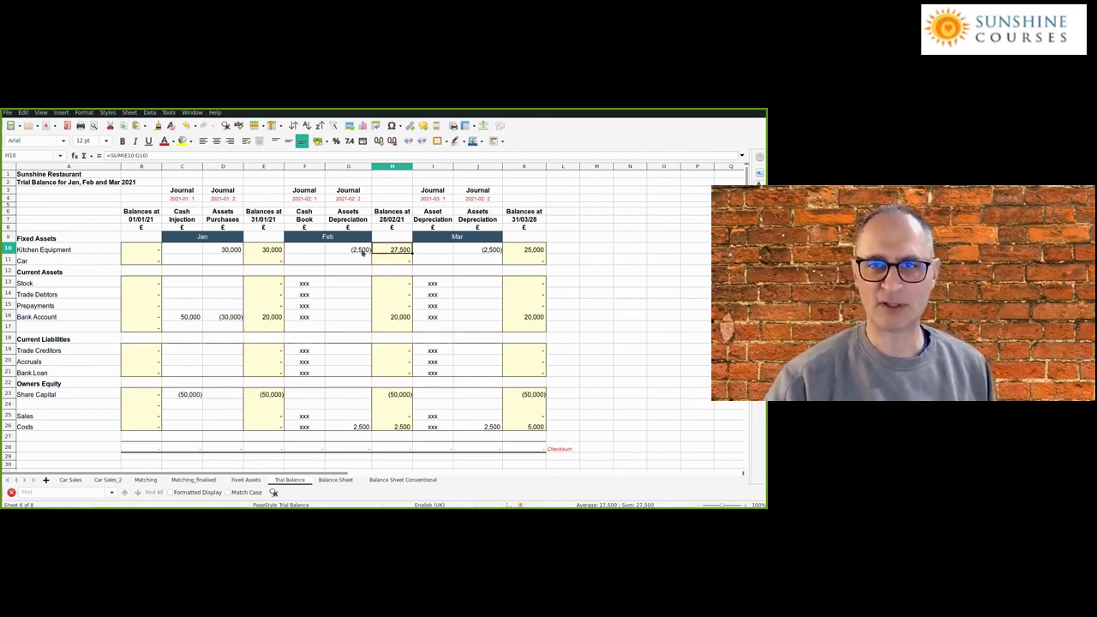
pyautogui.click(363, 251)
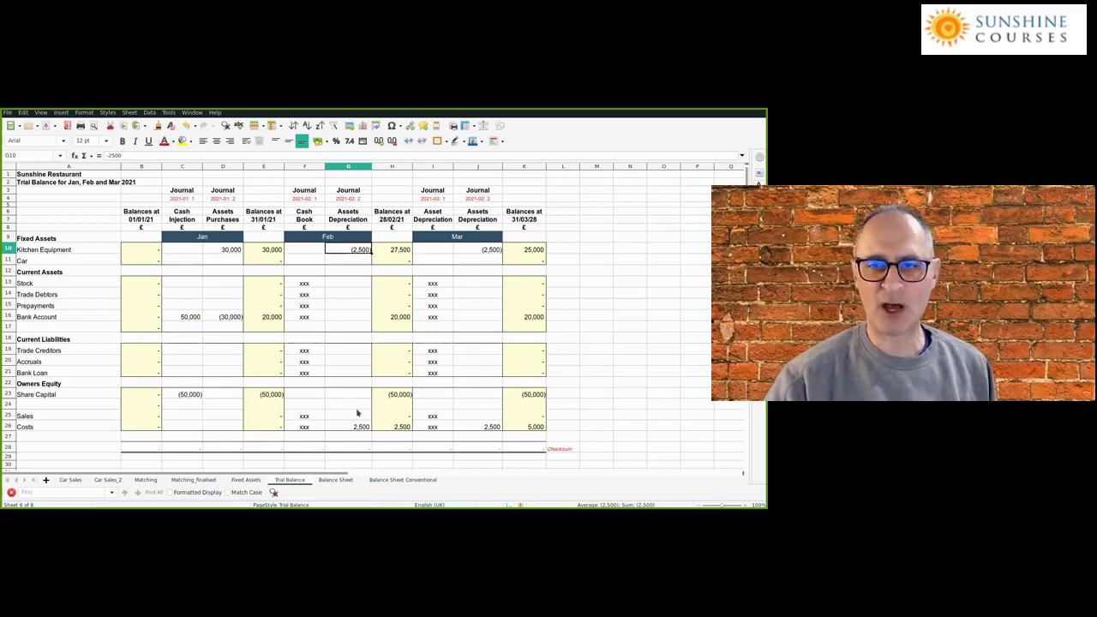
pyautogui.click(360, 427)
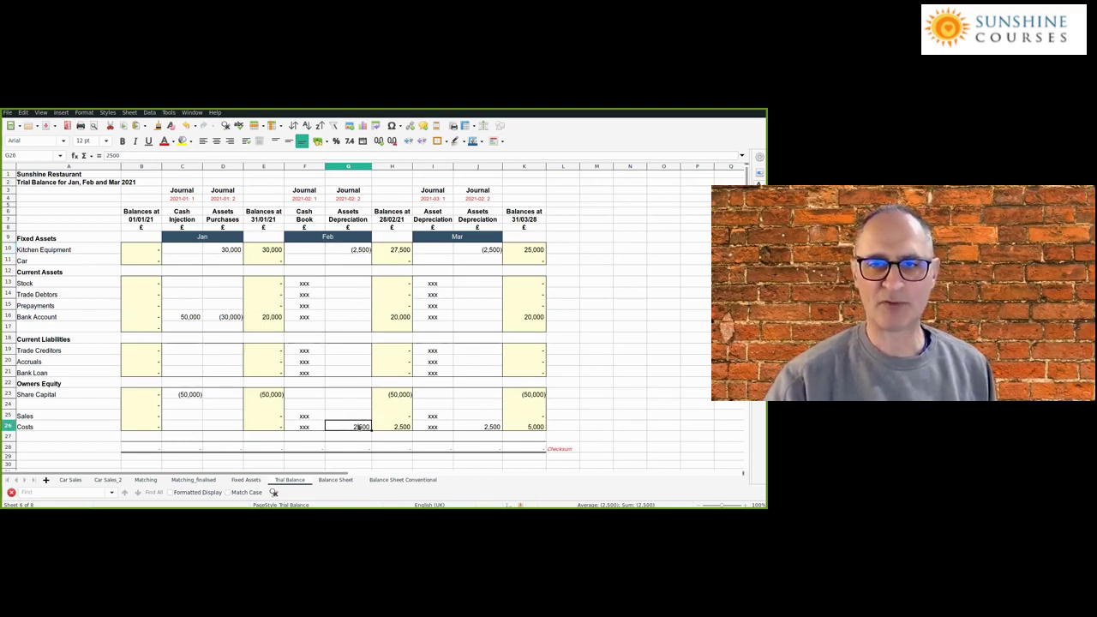
# Step: Compare the (30,000) Bank payment with the purchase and select March entries from Stock to Costs
pyautogui.click(224, 318)
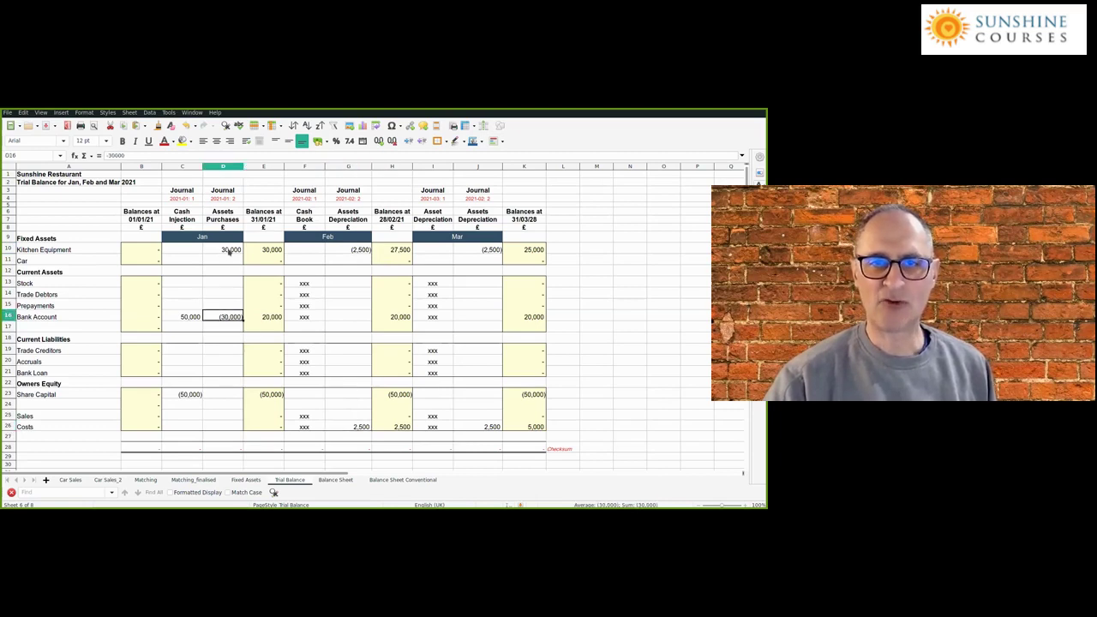
pyautogui.click(230, 250)
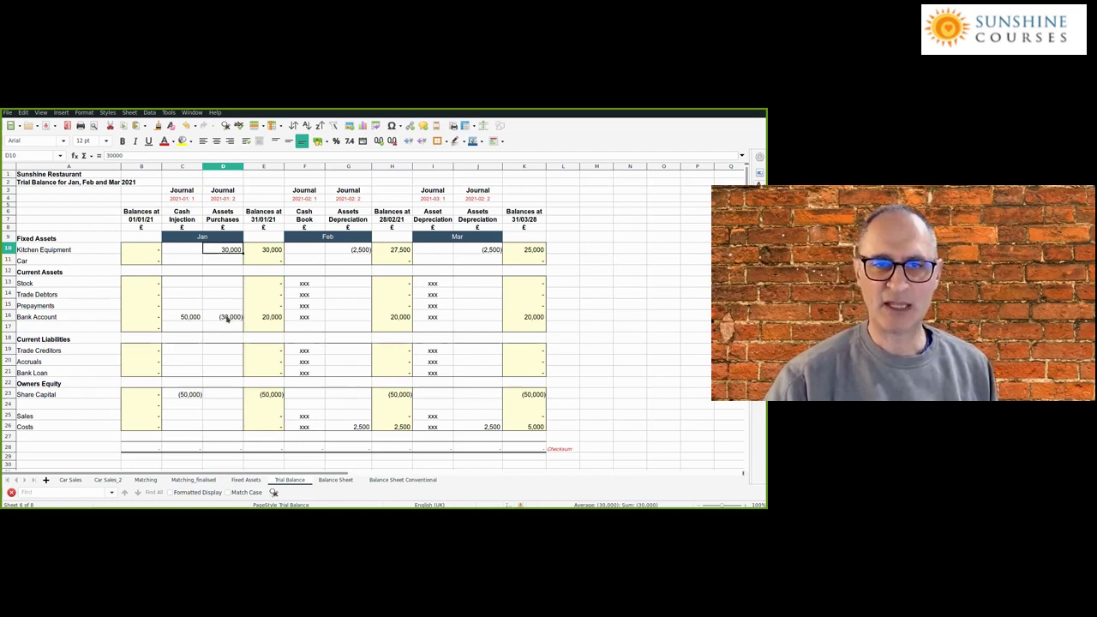
pyautogui.click(228, 318)
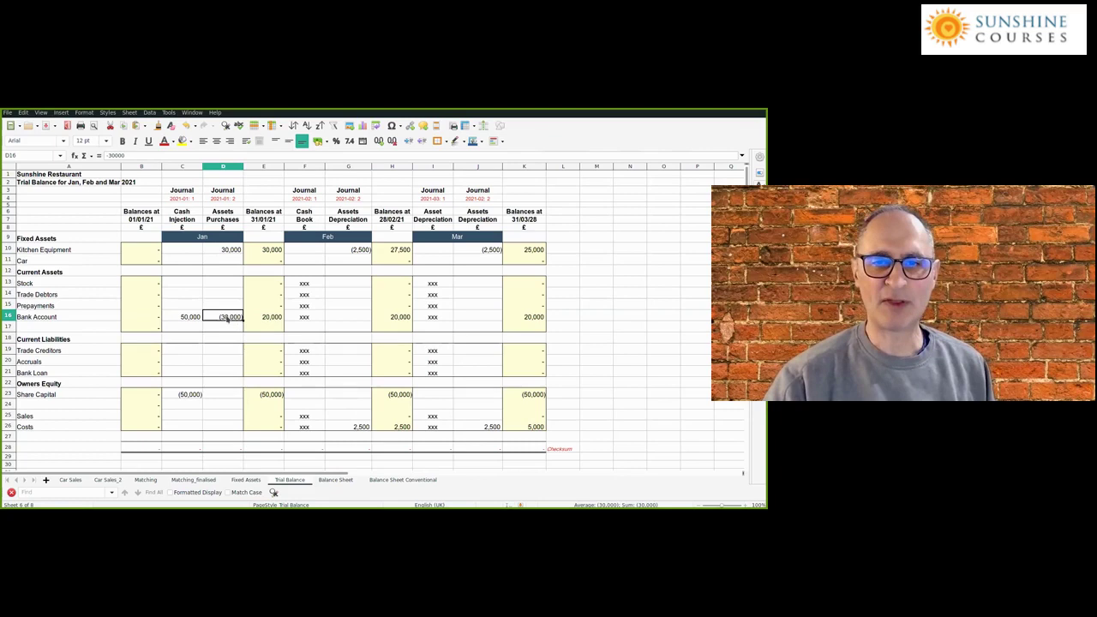
pyautogui.click(356, 427)
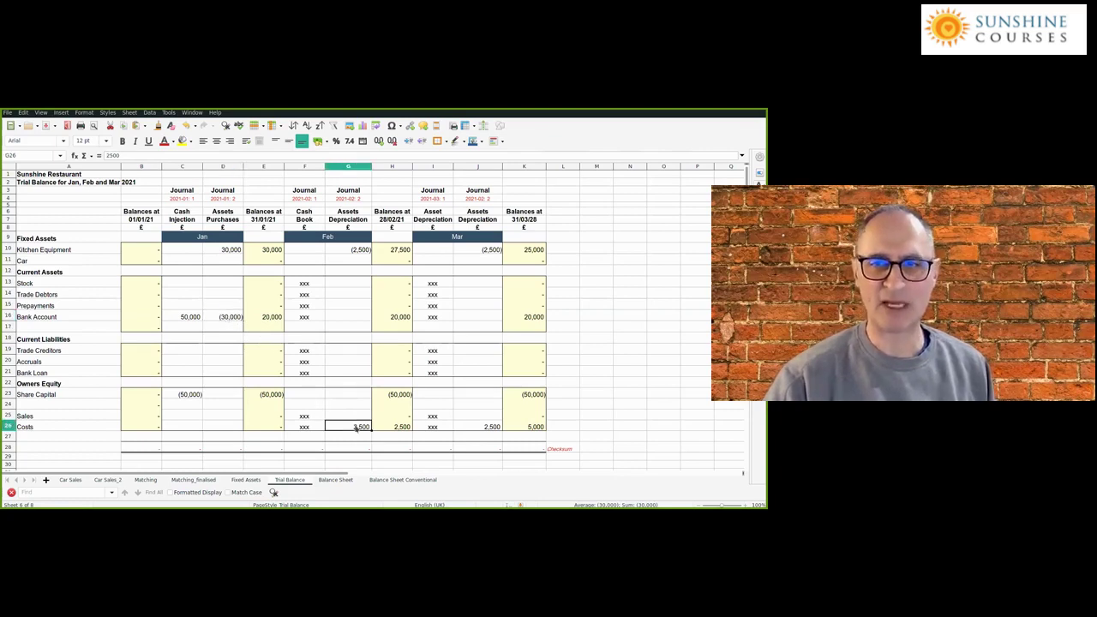
pyautogui.click(355, 251)
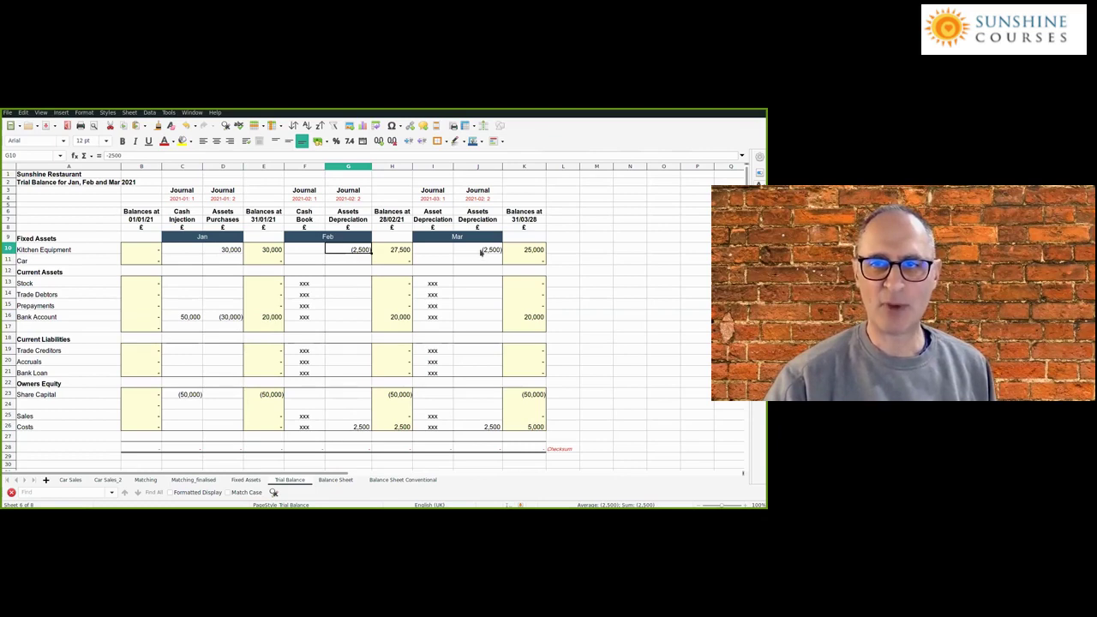
pyautogui.click(406, 251)
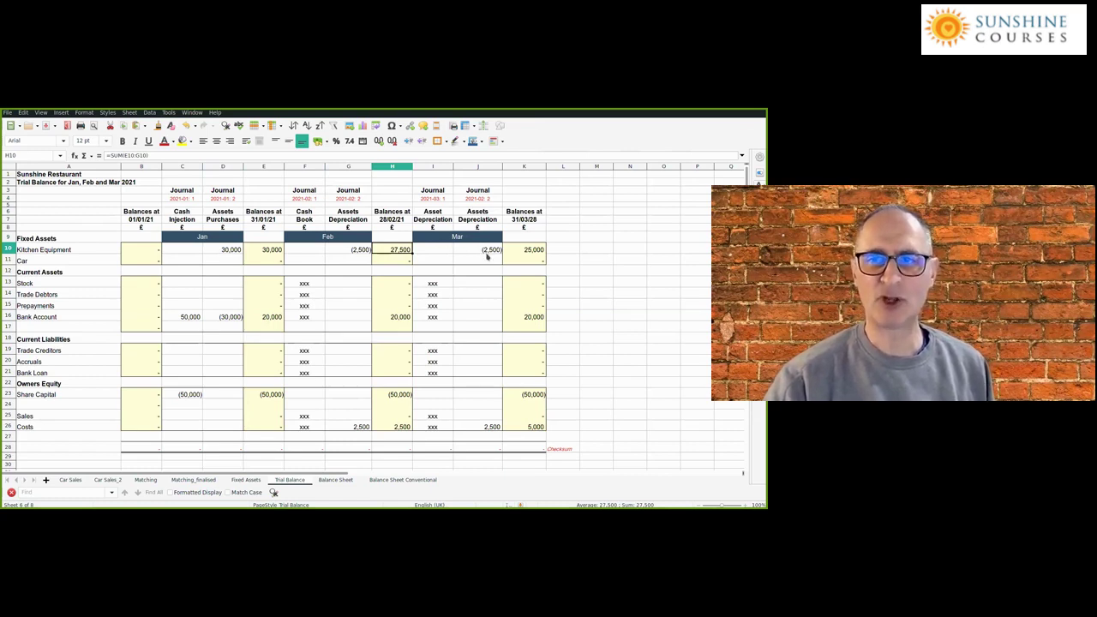
pyautogui.moveTo(446, 284); pyautogui.dragTo(437, 426)
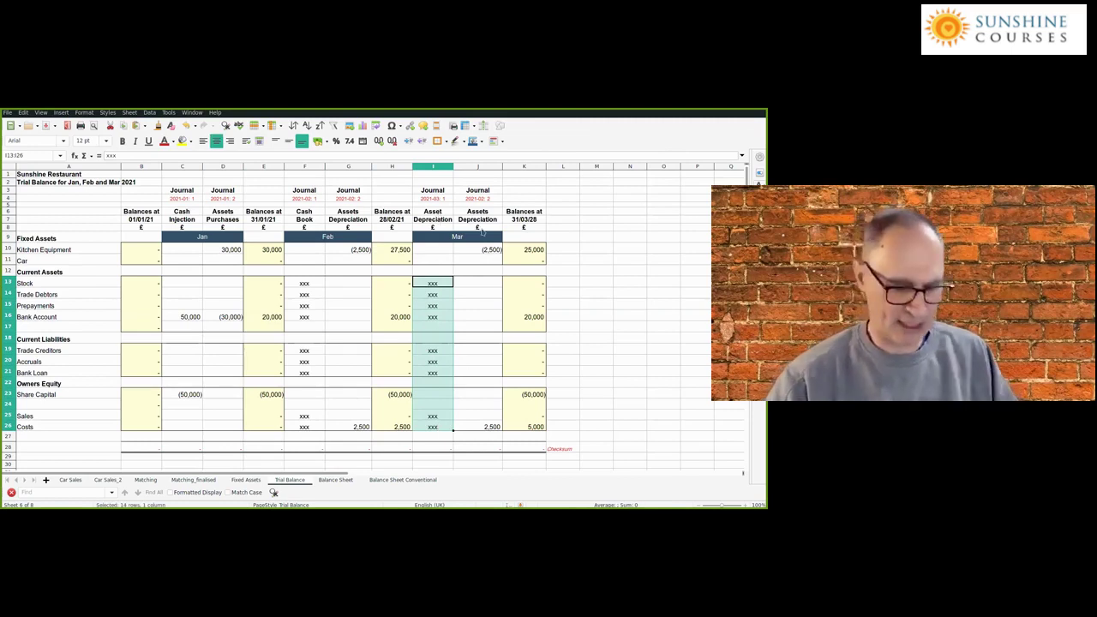
# Step: Head the first March column 'Cash Book' across I6:I7 and review its entries
pyautogui.click(441, 214)
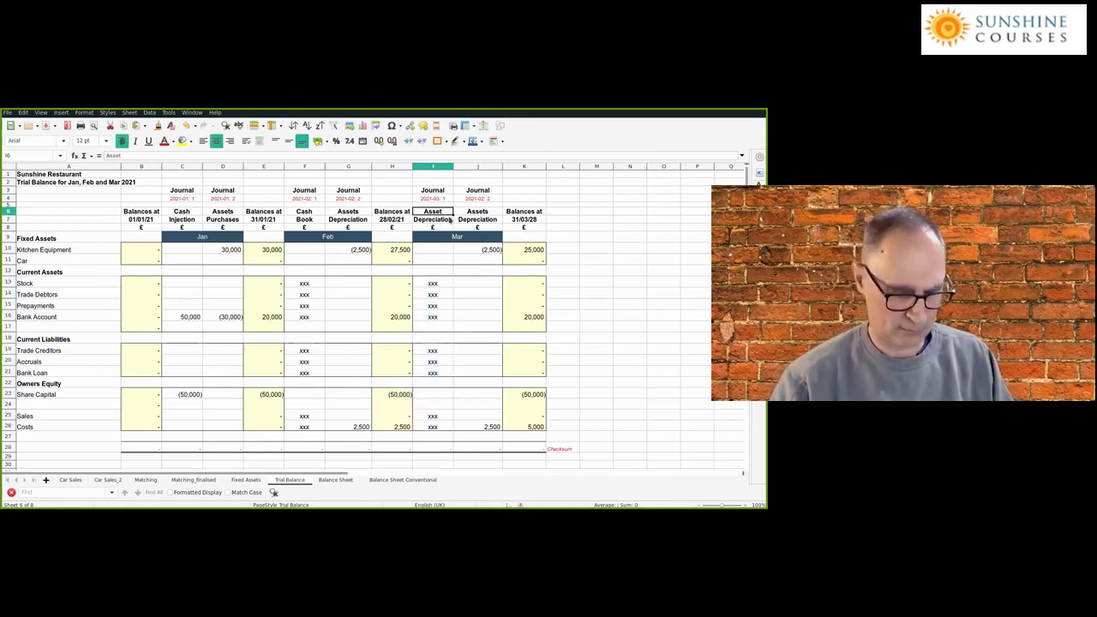
pyautogui.write('Cash')
pyautogui.press('Return')
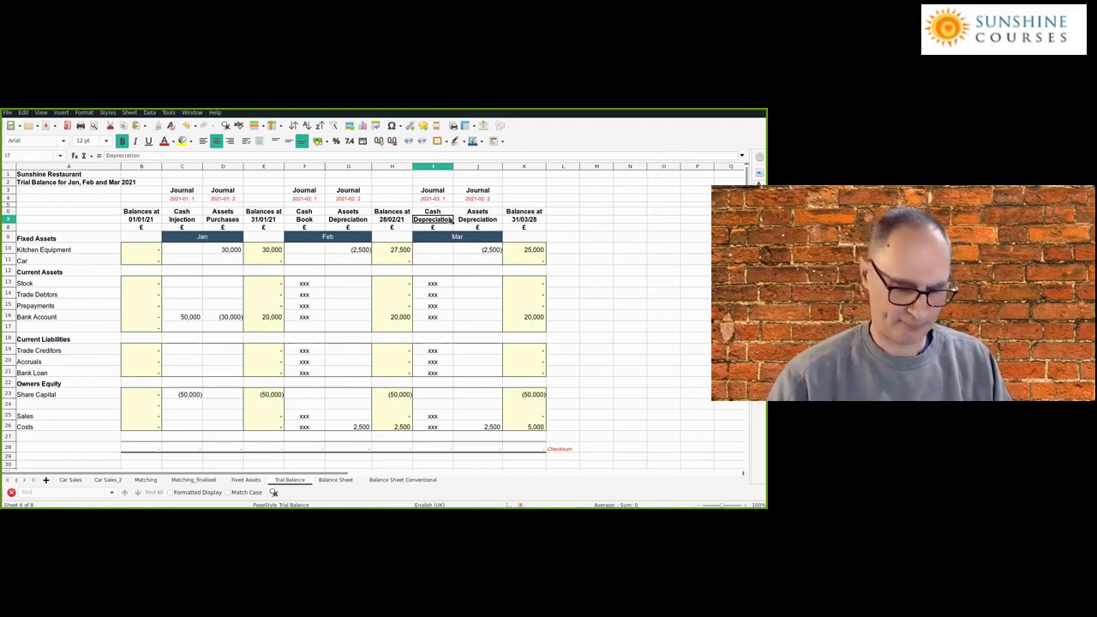
pyautogui.write('Book')
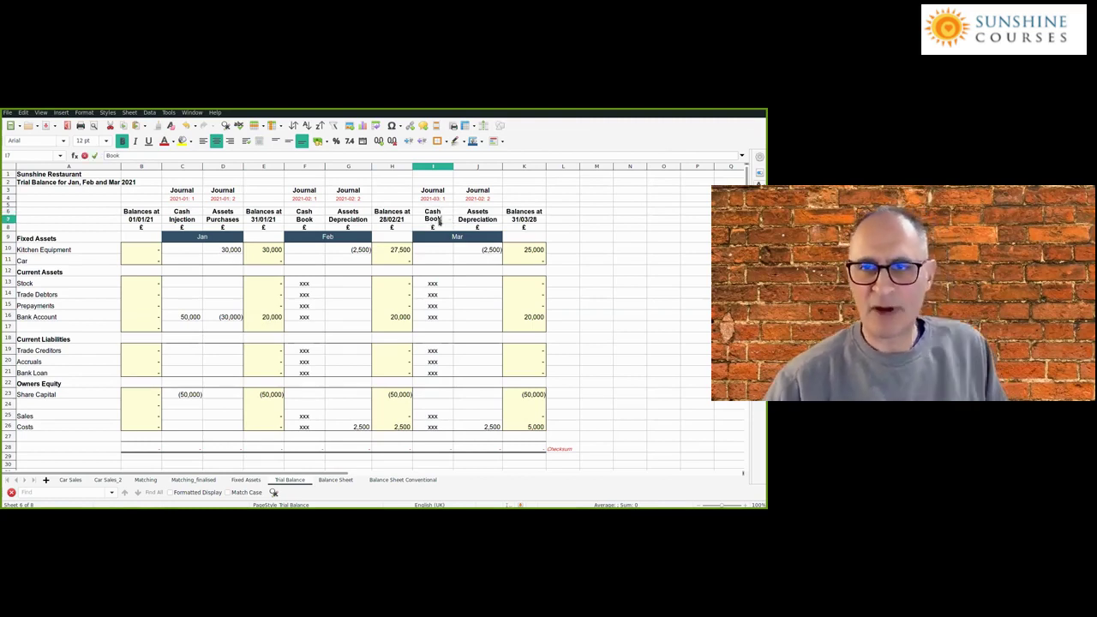
pyautogui.moveTo(425, 424); pyautogui.dragTo(433, 284)
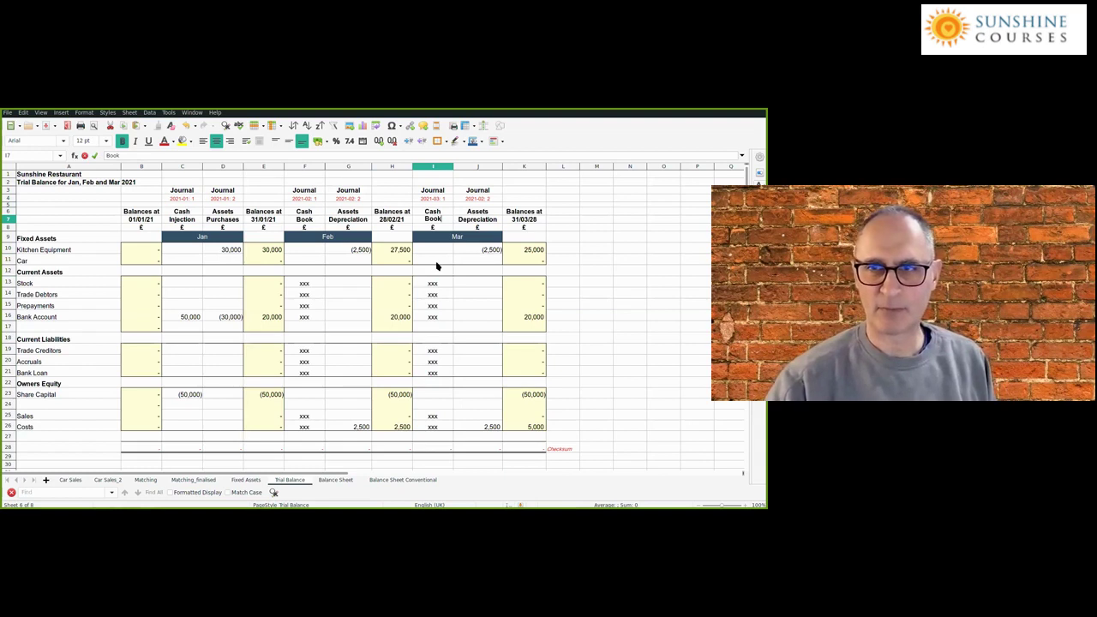
pyautogui.press('Up')
pyautogui.press('Up')
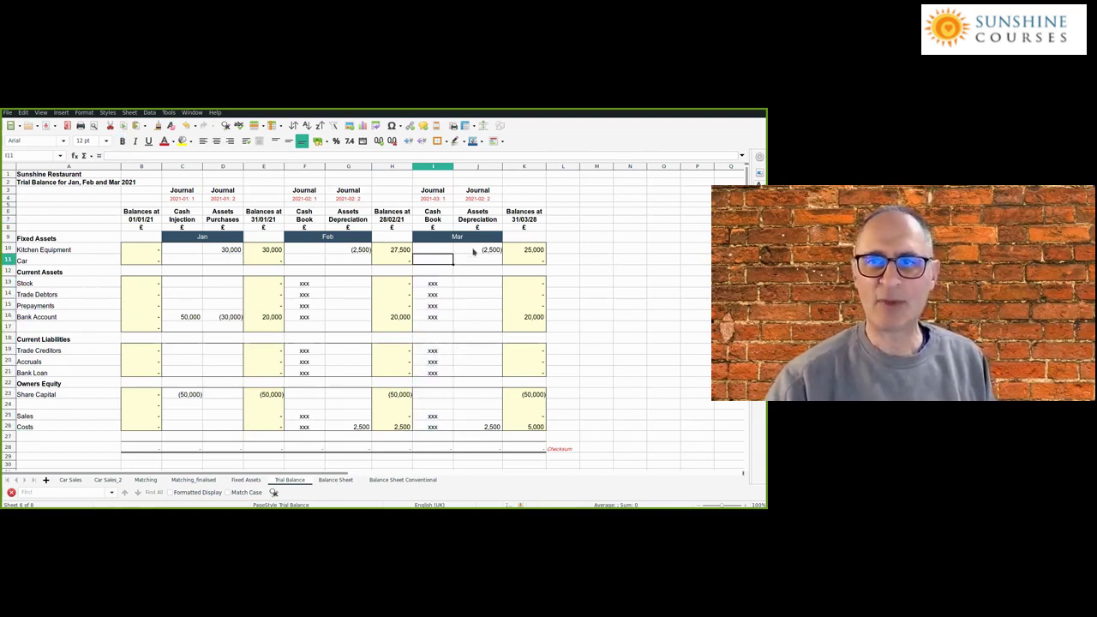
pyautogui.click(473, 251)
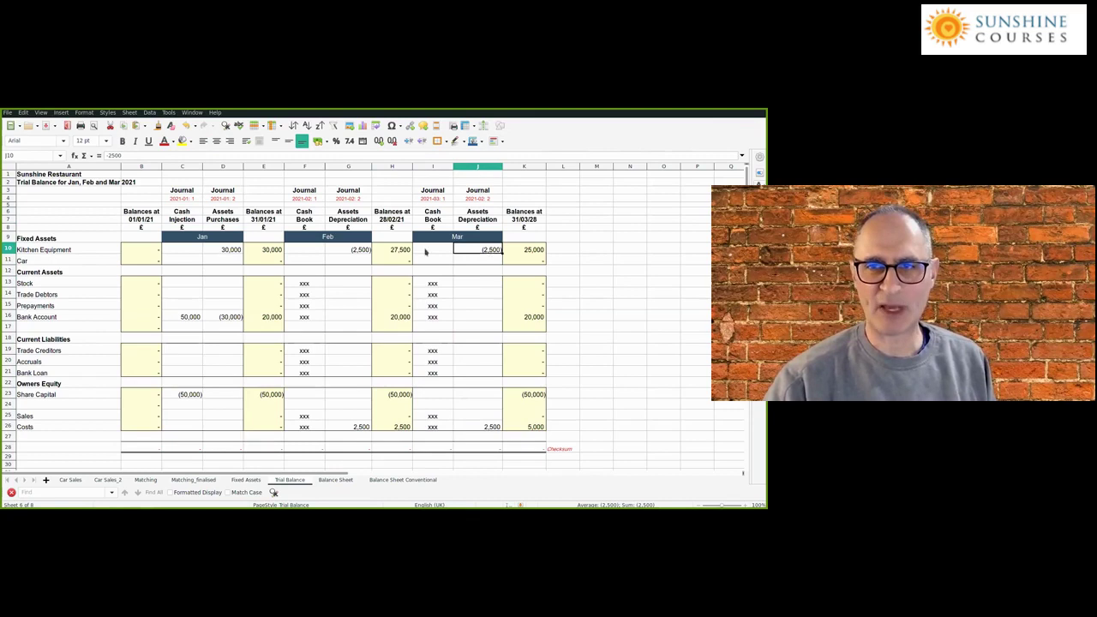
# Step: Compare February and March (2,500) Kitchen Equipment depreciation and the 28/02/21 balance
pyautogui.click(357, 251)
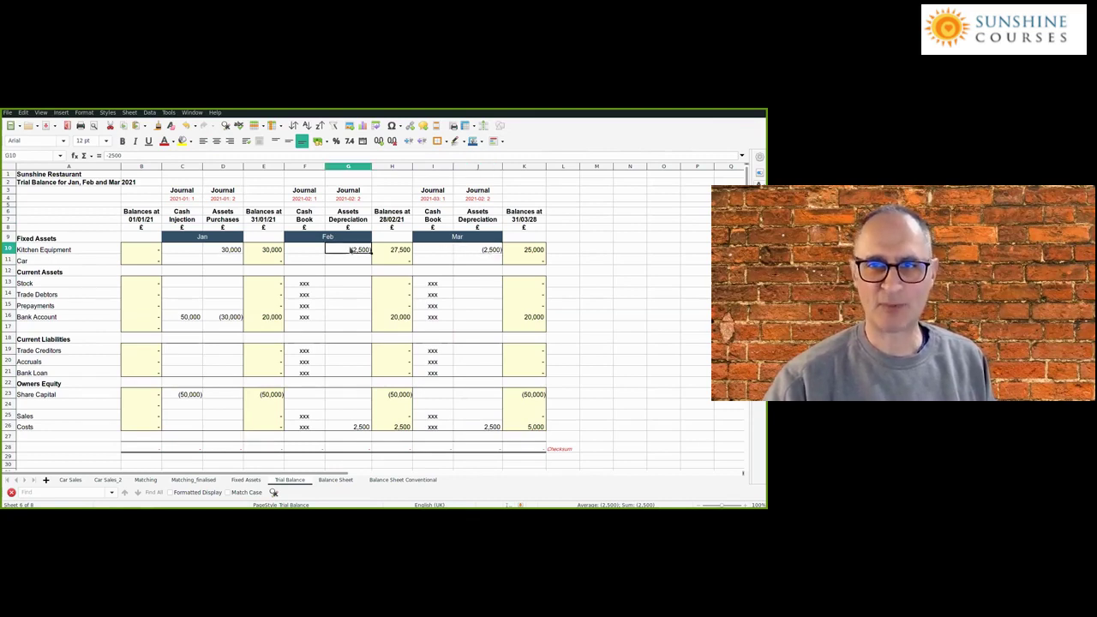
pyautogui.click(475, 249)
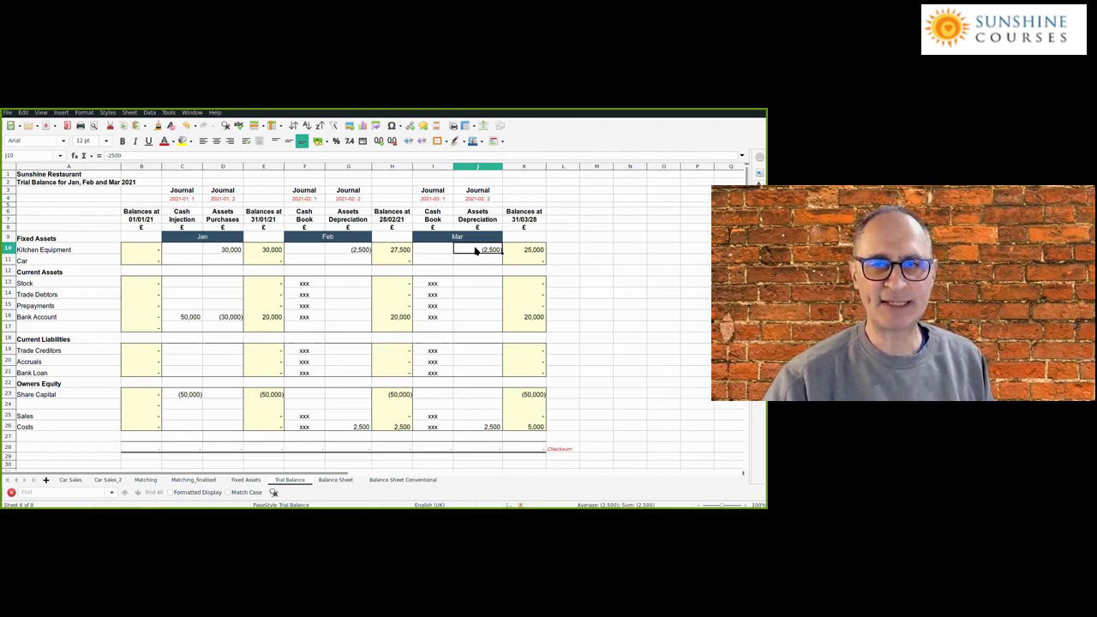
pyautogui.click(356, 251)
pyautogui.click(480, 250)
pyautogui.click(358, 253)
pyautogui.click(464, 251)
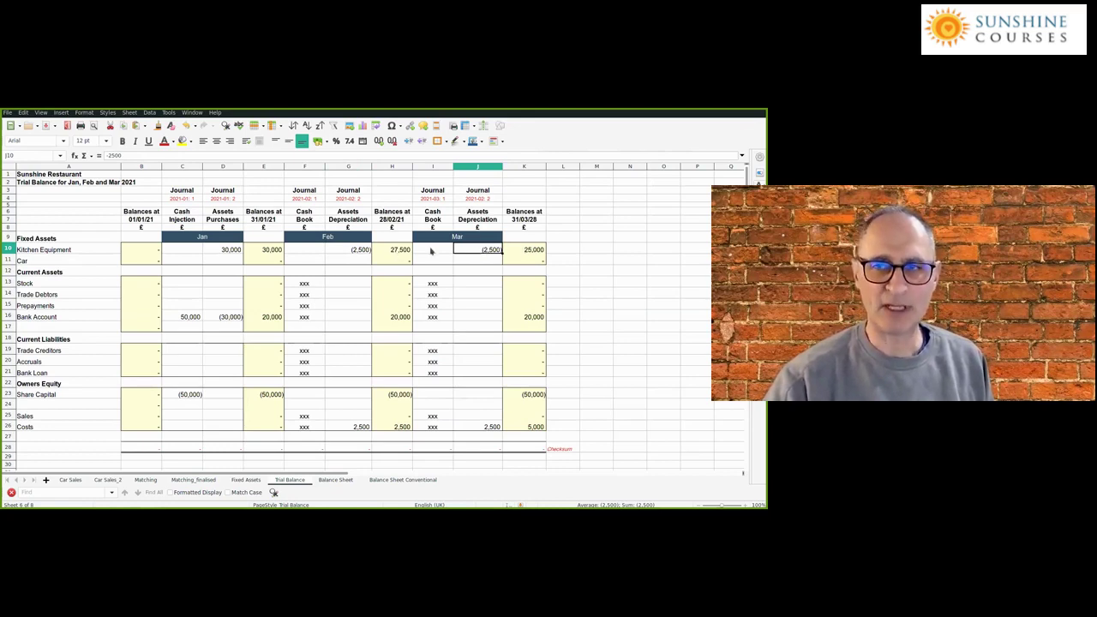
pyautogui.click(405, 251)
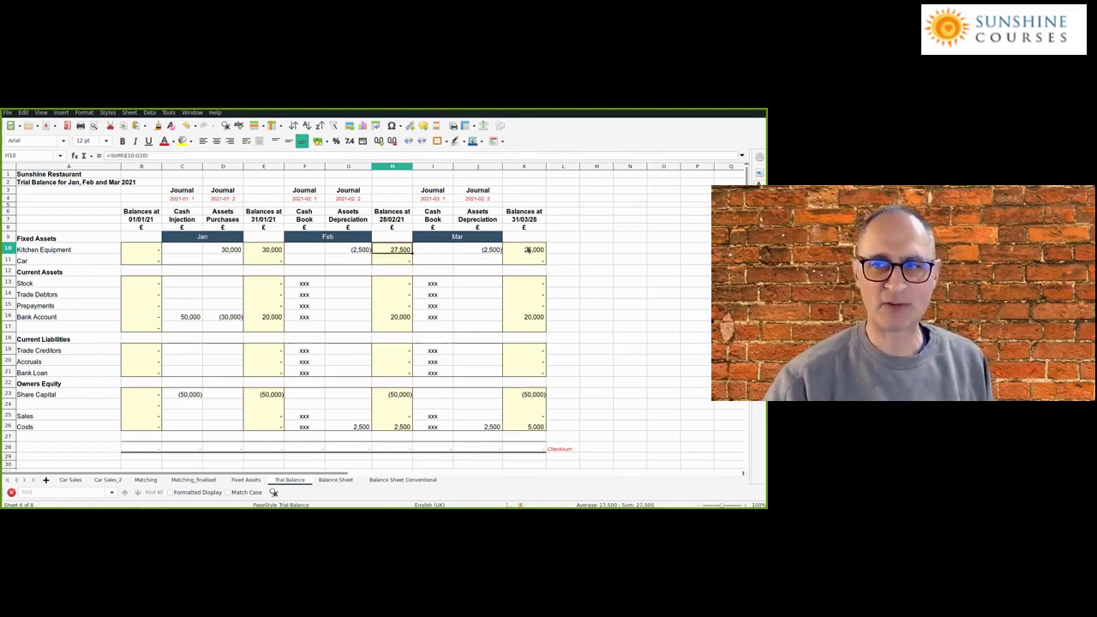
# Step: Check the closing Kitchen Equipment and 5,000 Costs balances, then bring up the Balance Sheet
pyautogui.click(528, 250)
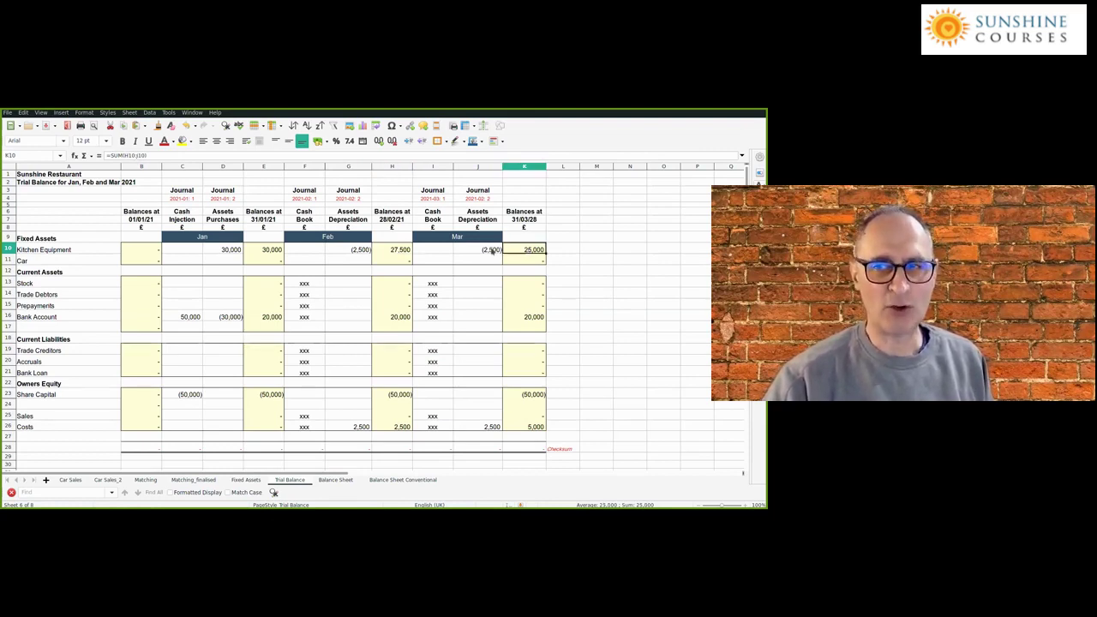
pyautogui.click(493, 251)
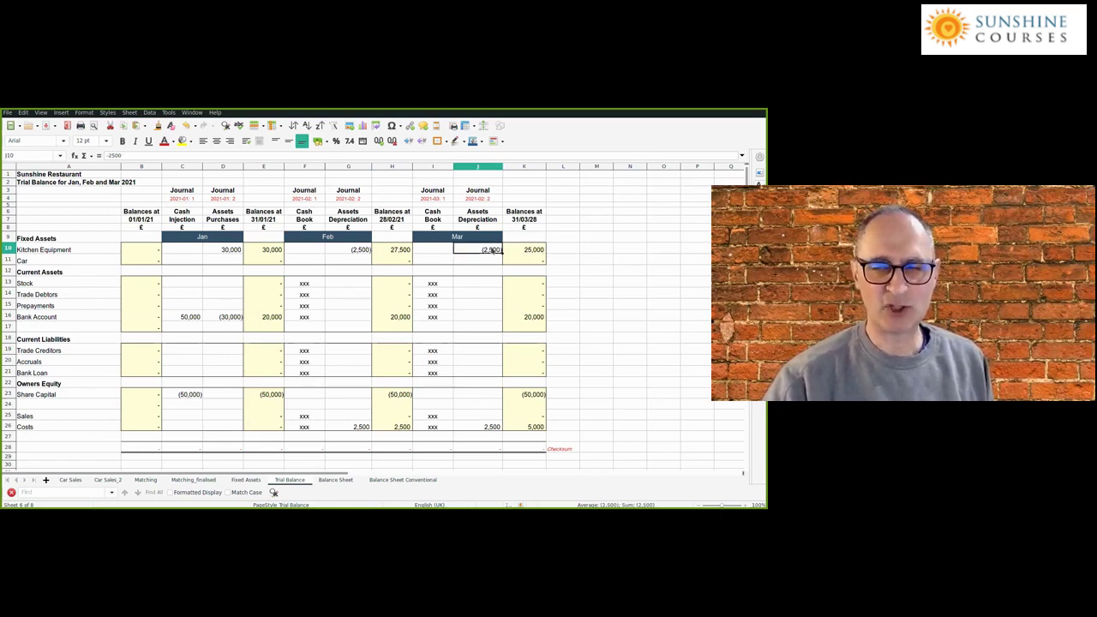
pyautogui.click(491, 427)
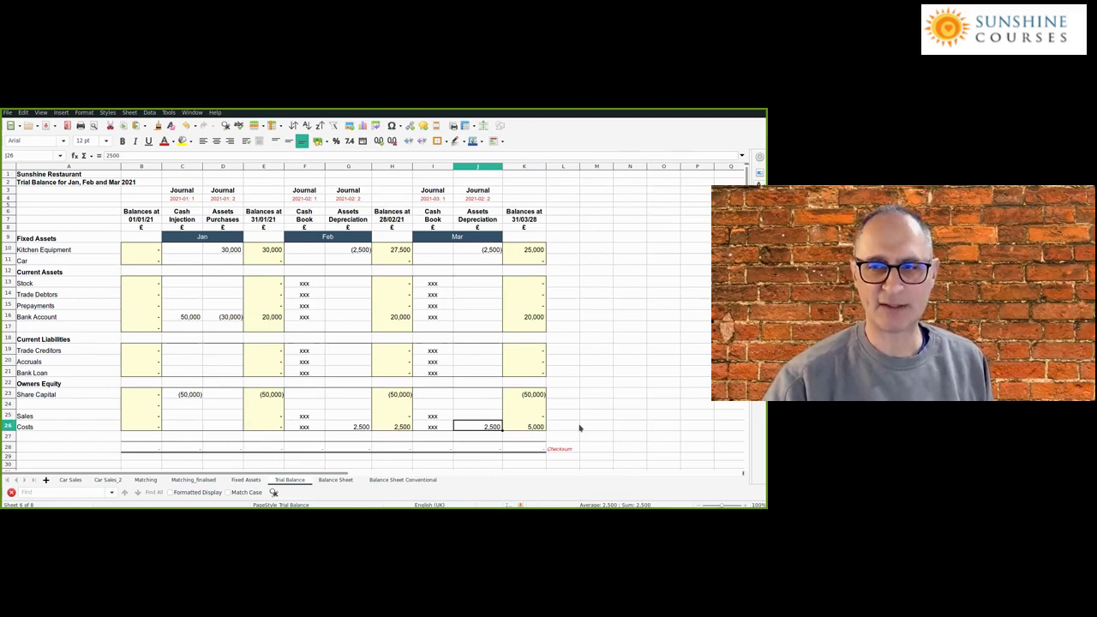
pyautogui.click(533, 251)
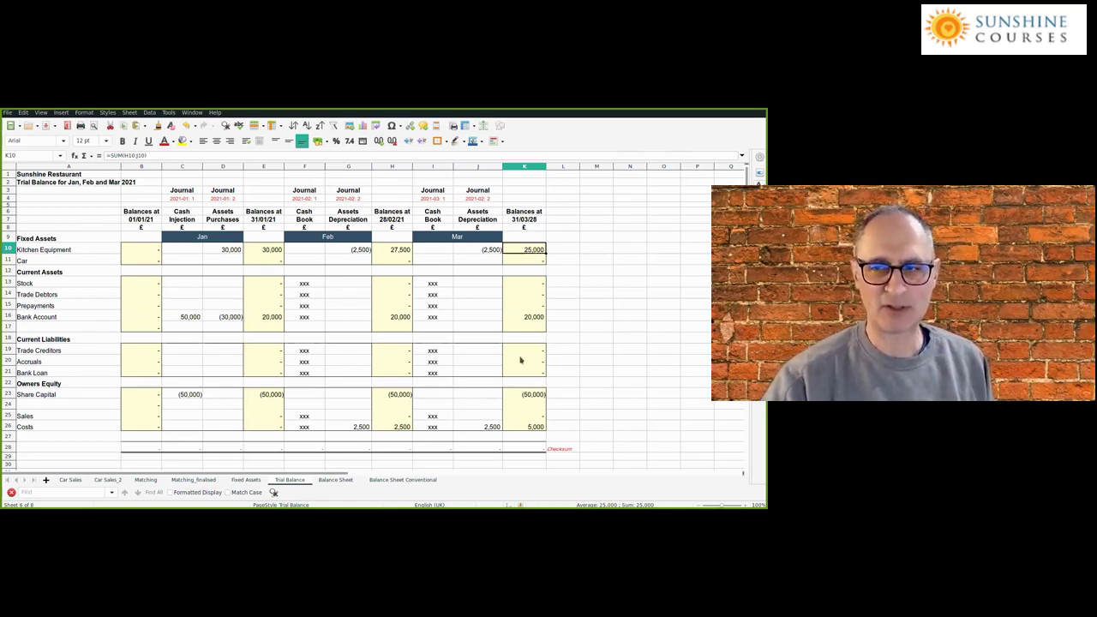
pyautogui.click(534, 427)
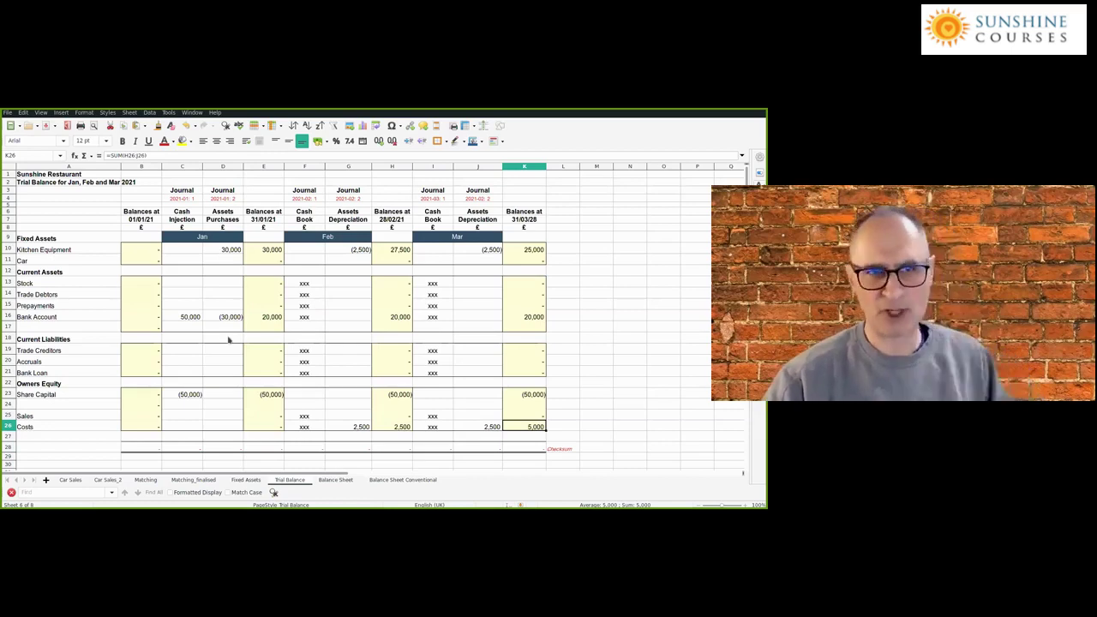
pyautogui.click(331, 480)
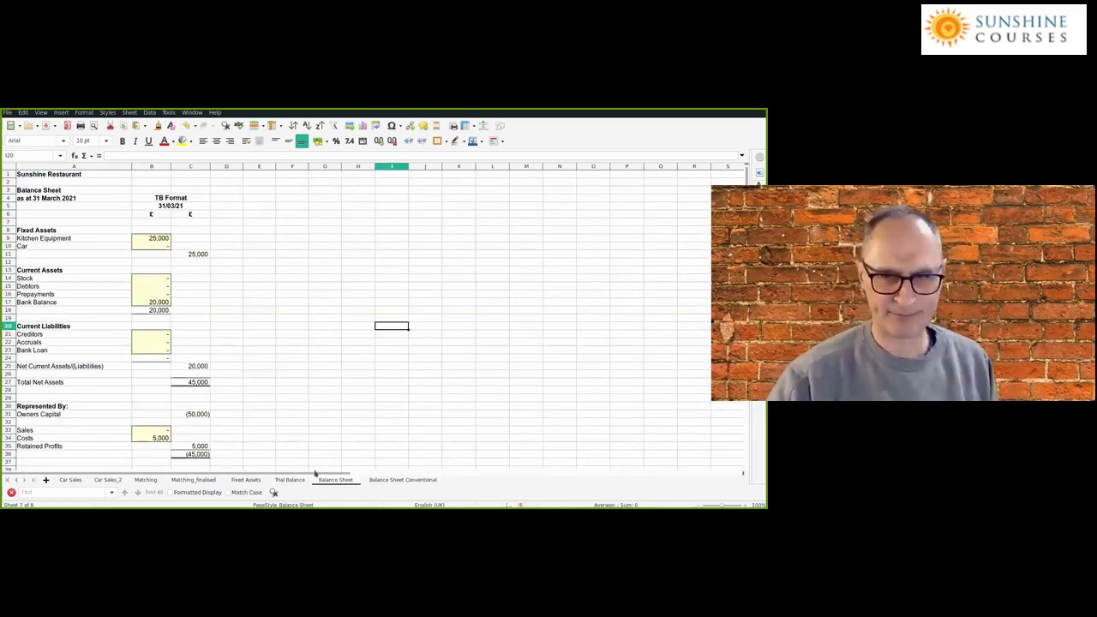
pyautogui.click(156, 241)
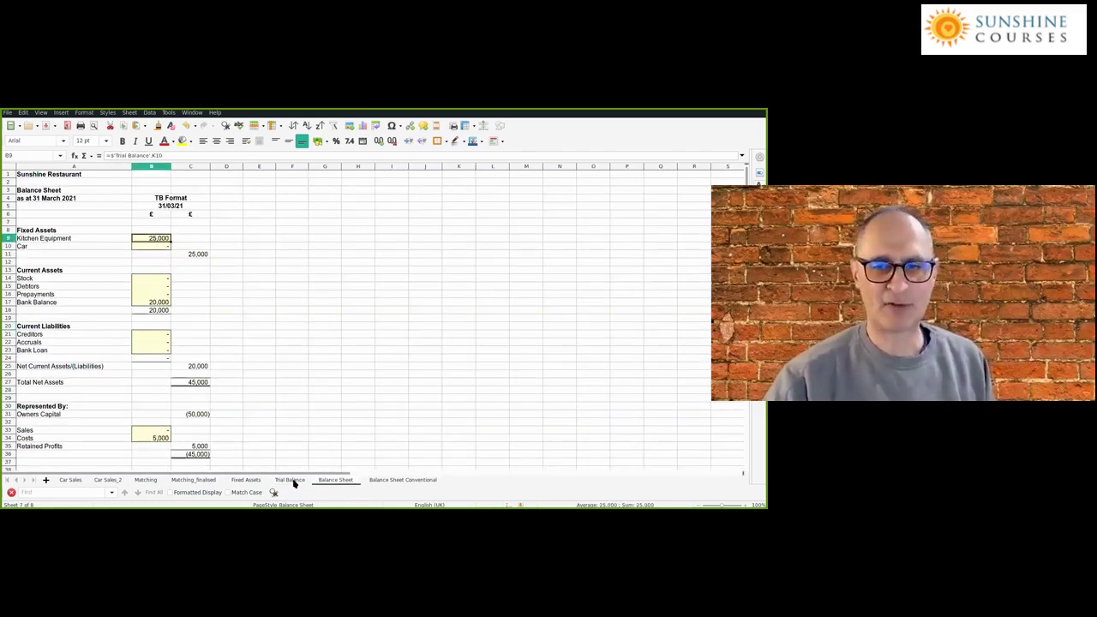
pyautogui.click(290, 480)
pyautogui.click(331, 480)
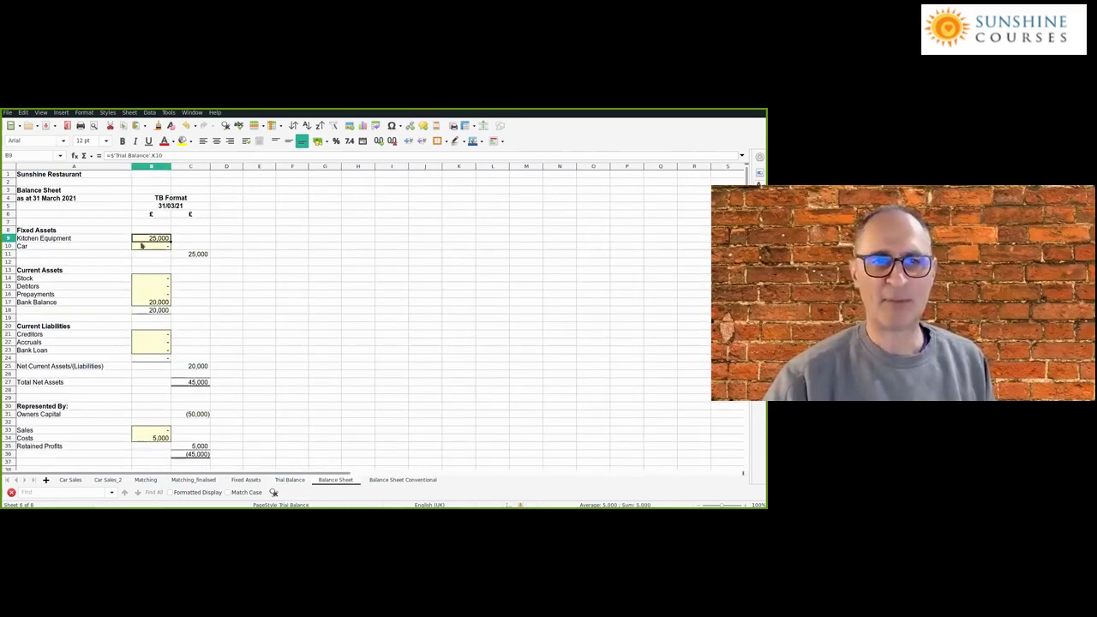
pyautogui.click(291, 481)
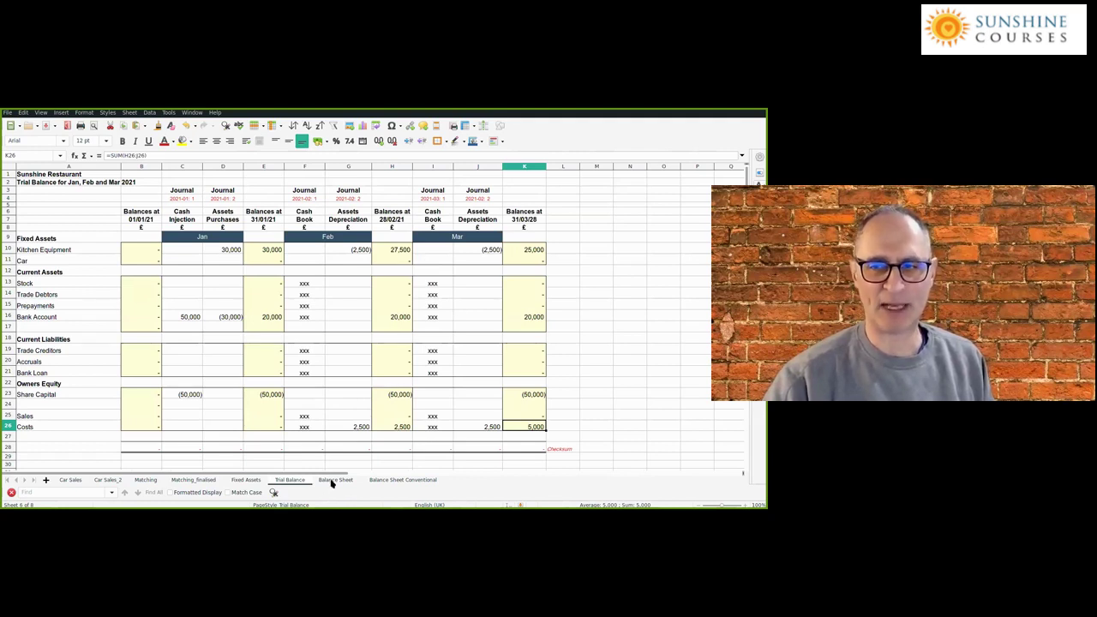
pyautogui.click(334, 480)
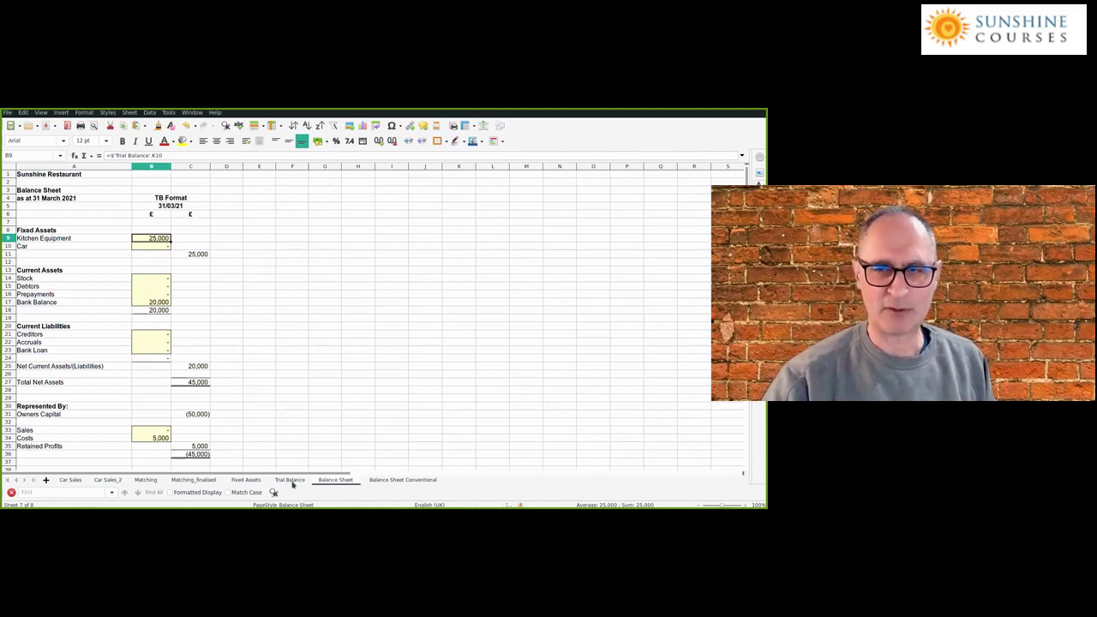
pyautogui.hotkey('ctrl', 'pageup')
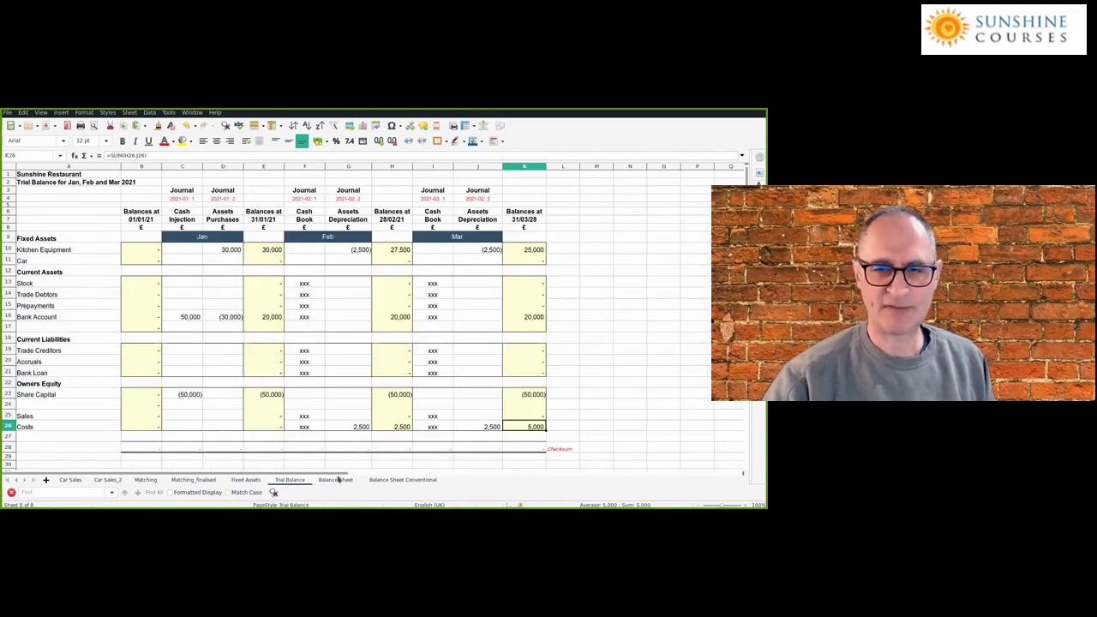
pyautogui.hotkey('ctrl', 'pagedown')
pyautogui.moveTo(152, 239); pyautogui.dragTo(151, 248)
pyautogui.click(190, 253)
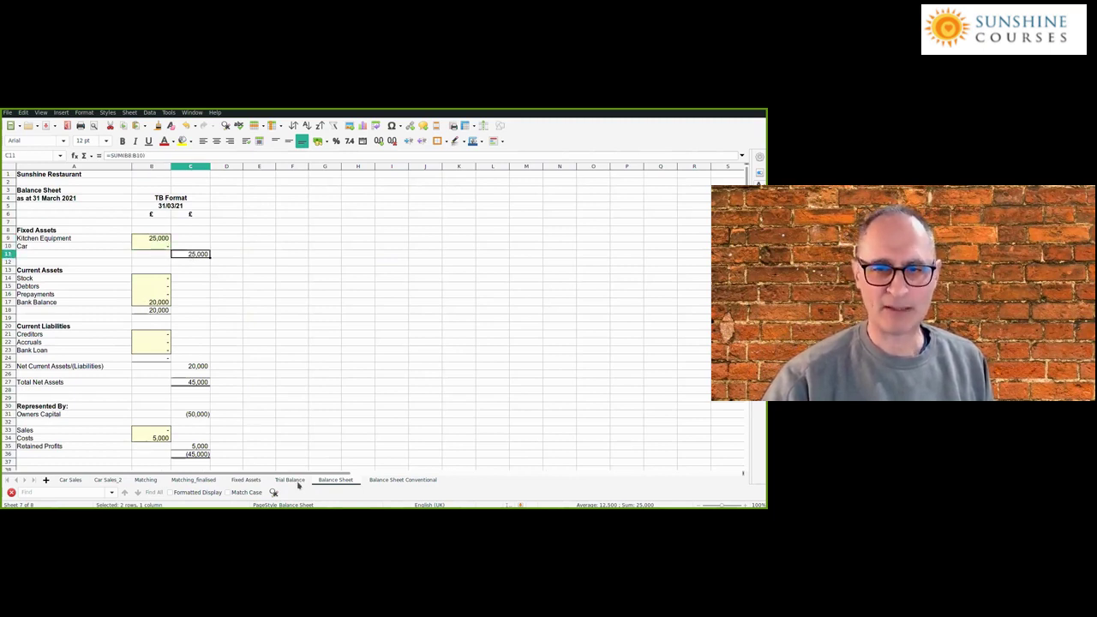
pyautogui.click(152, 301)
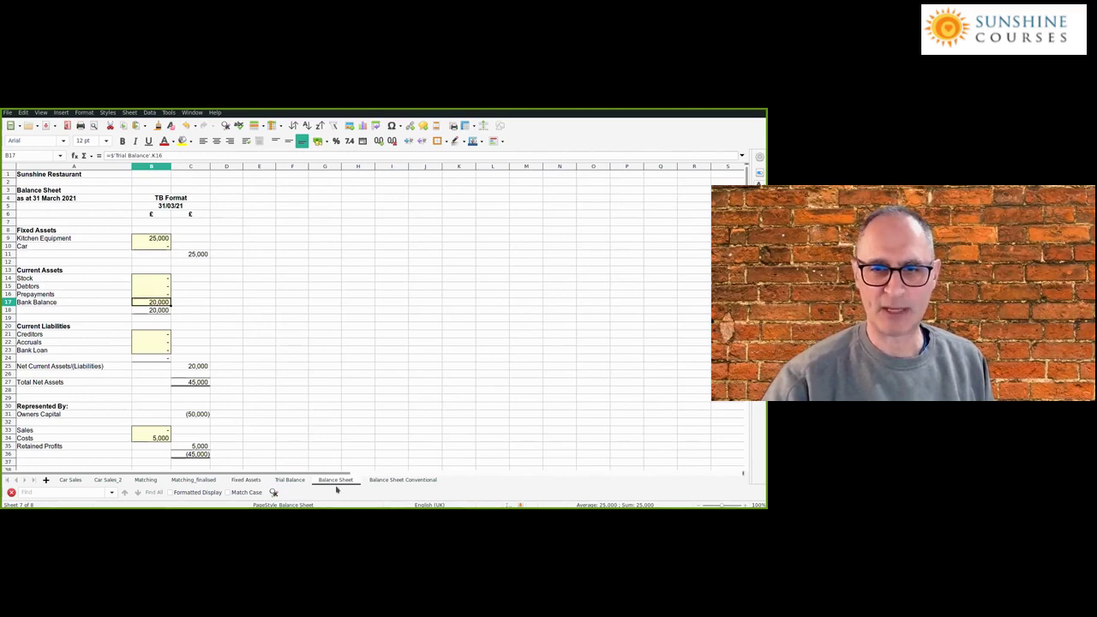
pyautogui.hotkey('ctrl', 'pageup')
pyautogui.hotkey('ctrl', 'pagedown')
pyautogui.hotkey('ctrl', 'pagedown')
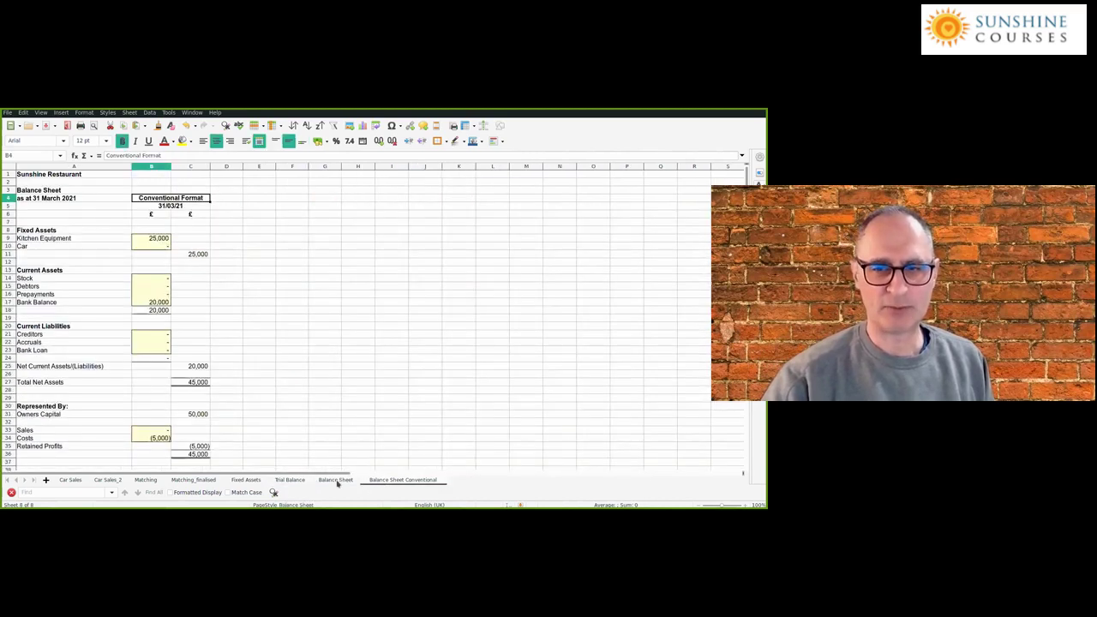
pyautogui.hotkey('ctrl', 'pageup')
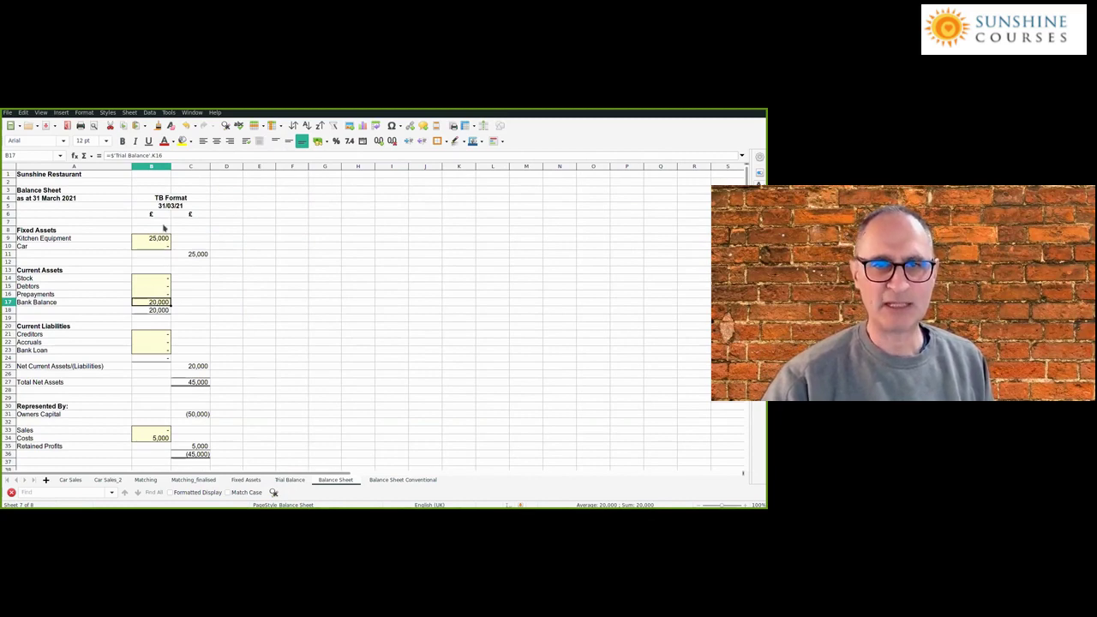
pyautogui.click(196, 385)
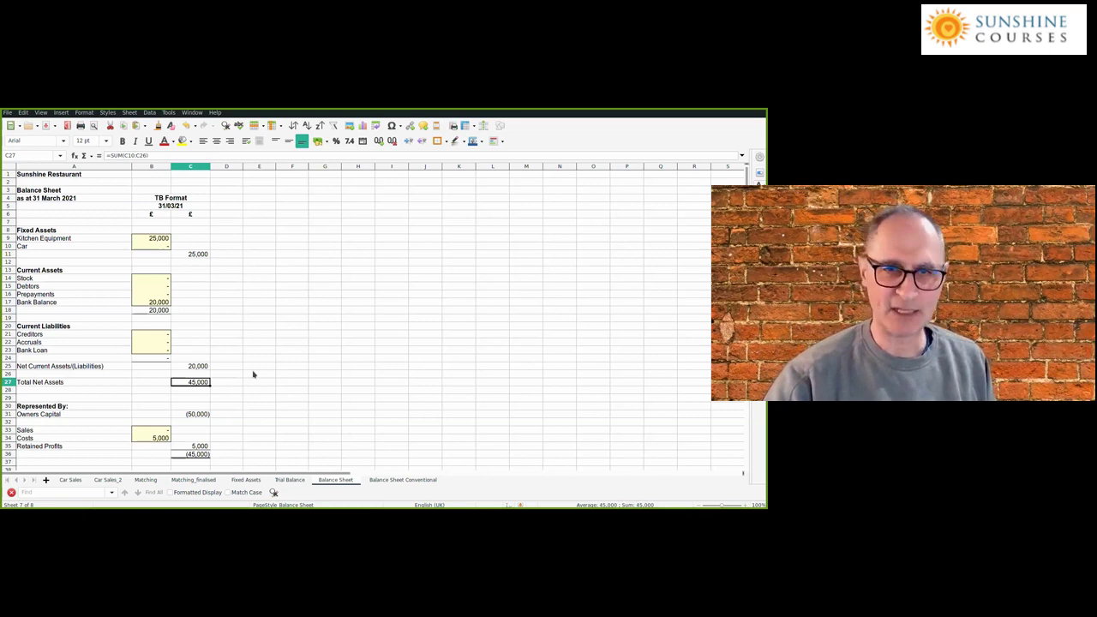
pyautogui.click(203, 255)
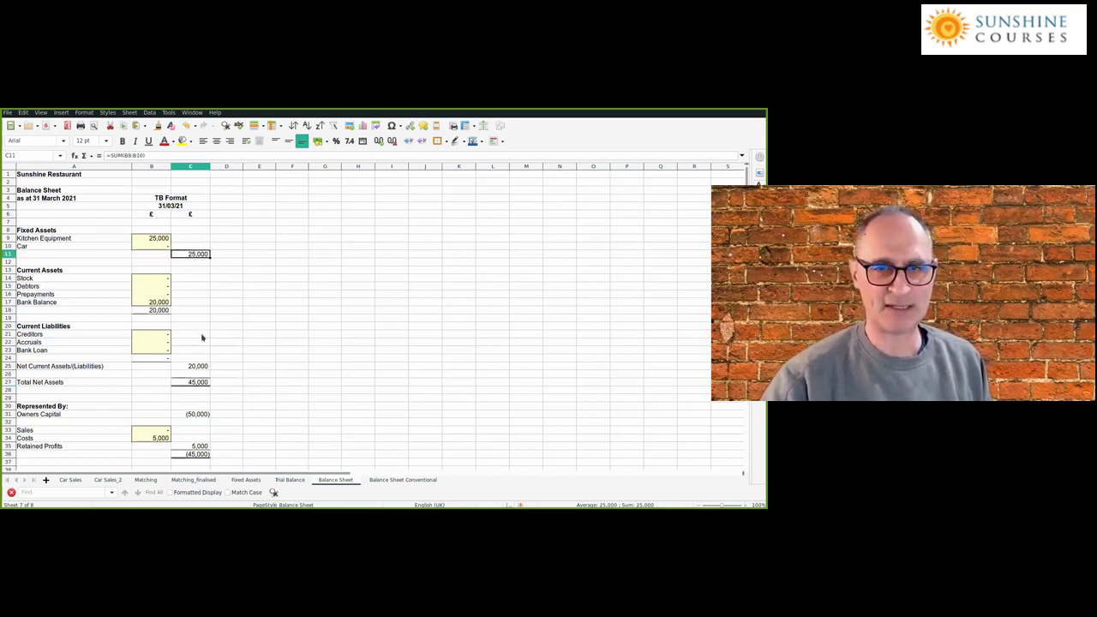
pyautogui.click(200, 367)
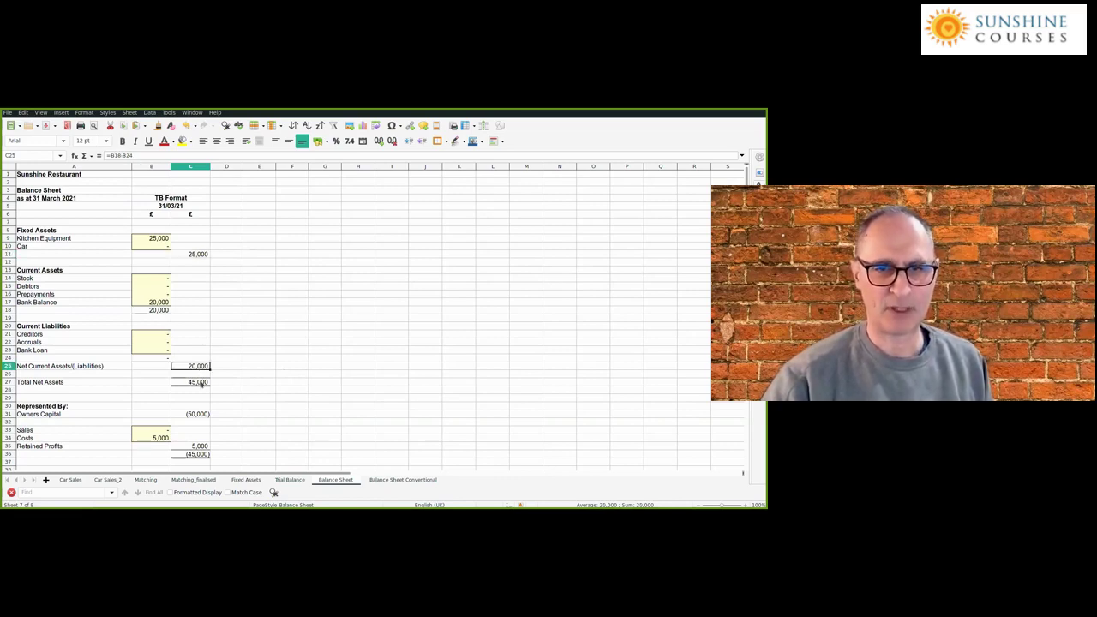
pyautogui.click(201, 414)
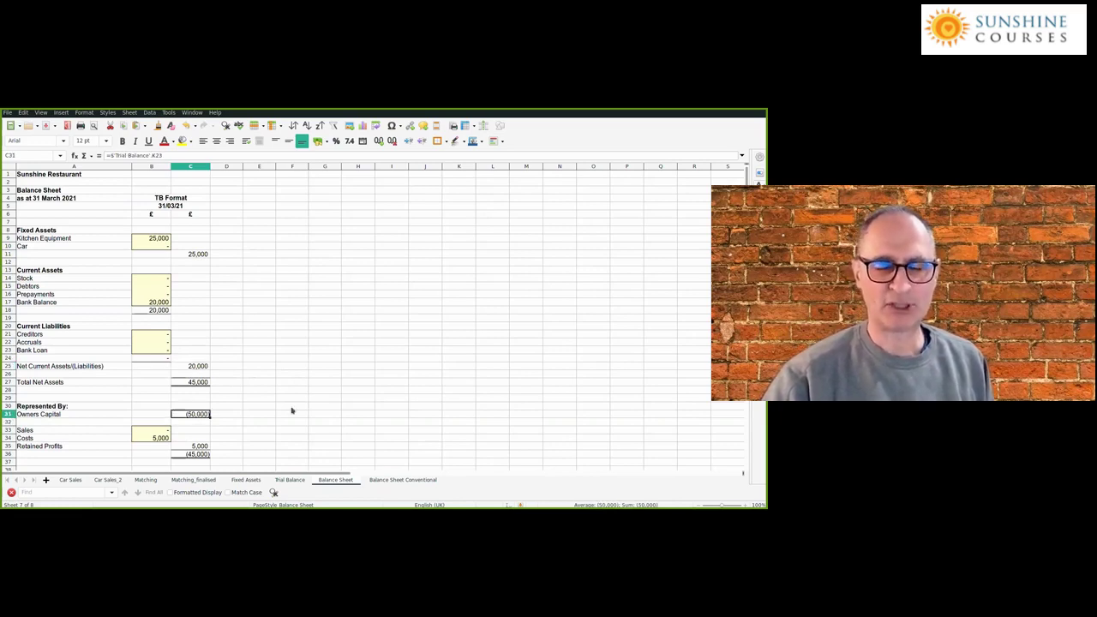
pyautogui.click(199, 450)
pyautogui.click(201, 384)
pyautogui.click(198, 453)
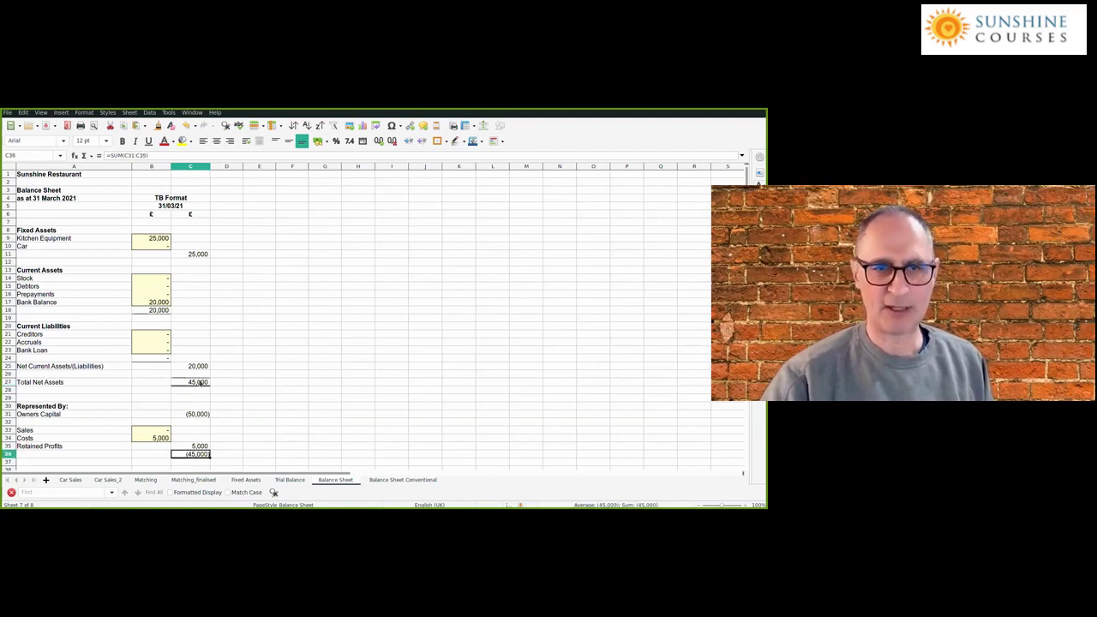
pyautogui.click(201, 383)
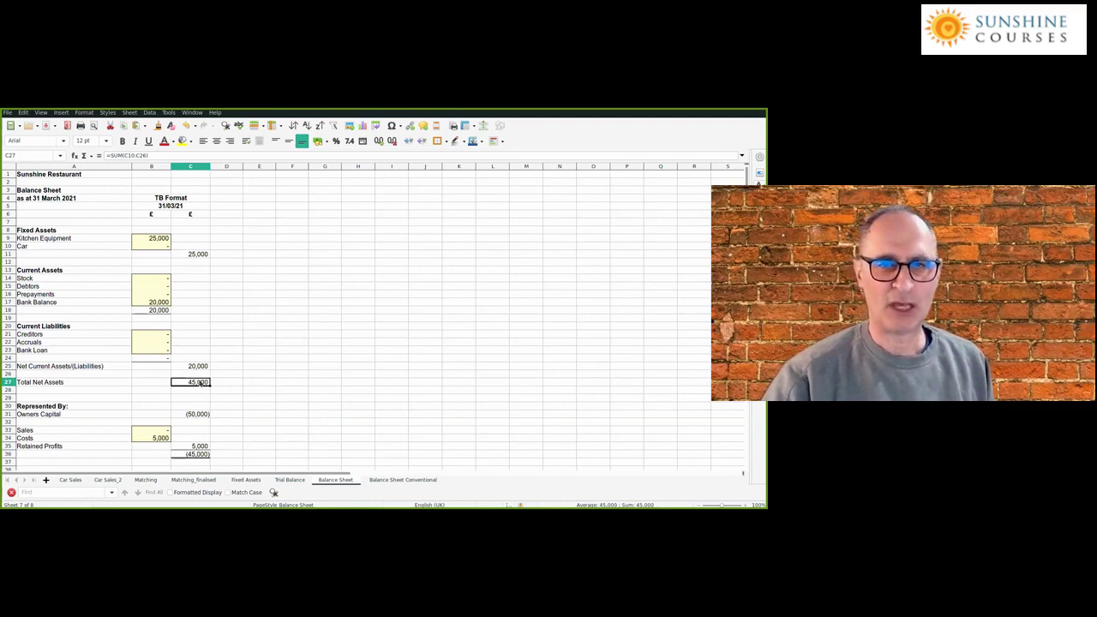
pyautogui.click(198, 455)
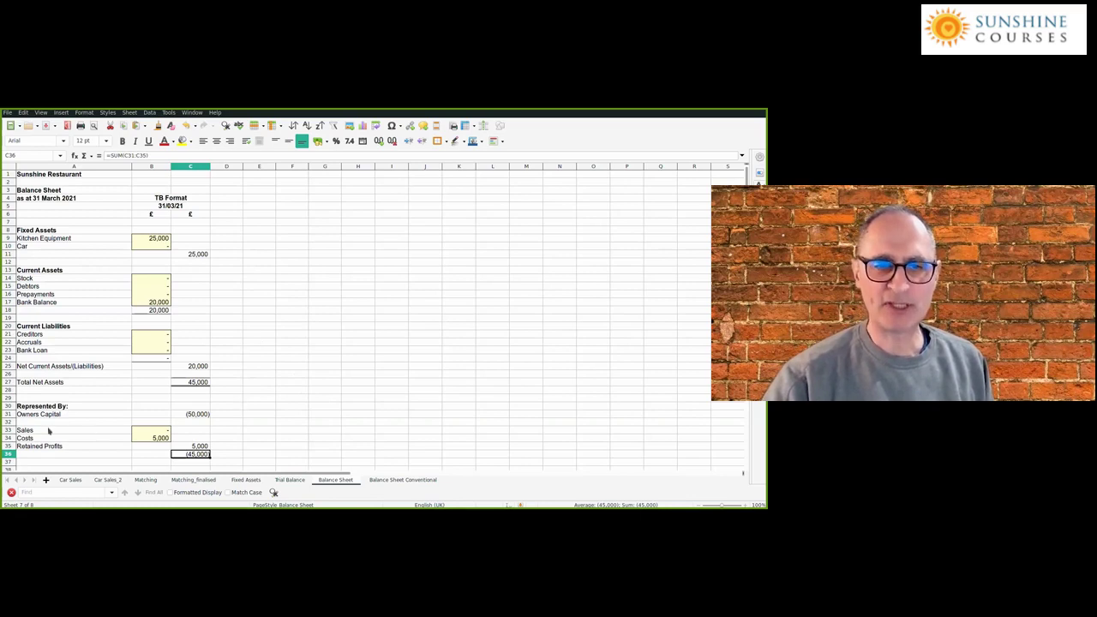
pyautogui.moveTo(89, 438); pyautogui.dragTo(152, 437)
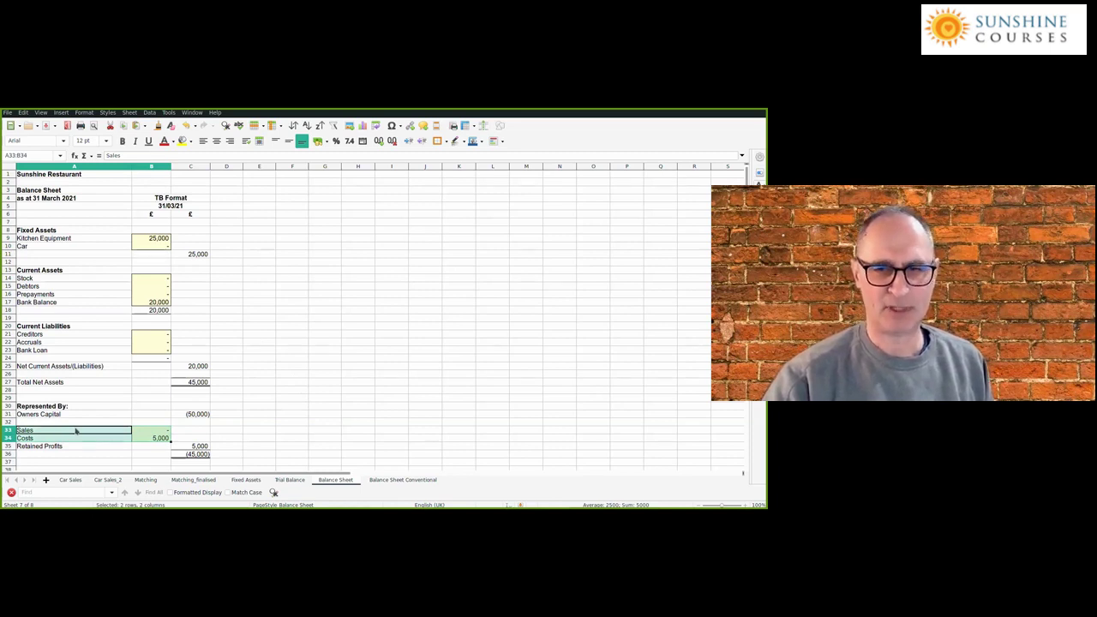
pyautogui.moveTo(69, 429); pyautogui.dragTo(142, 437)
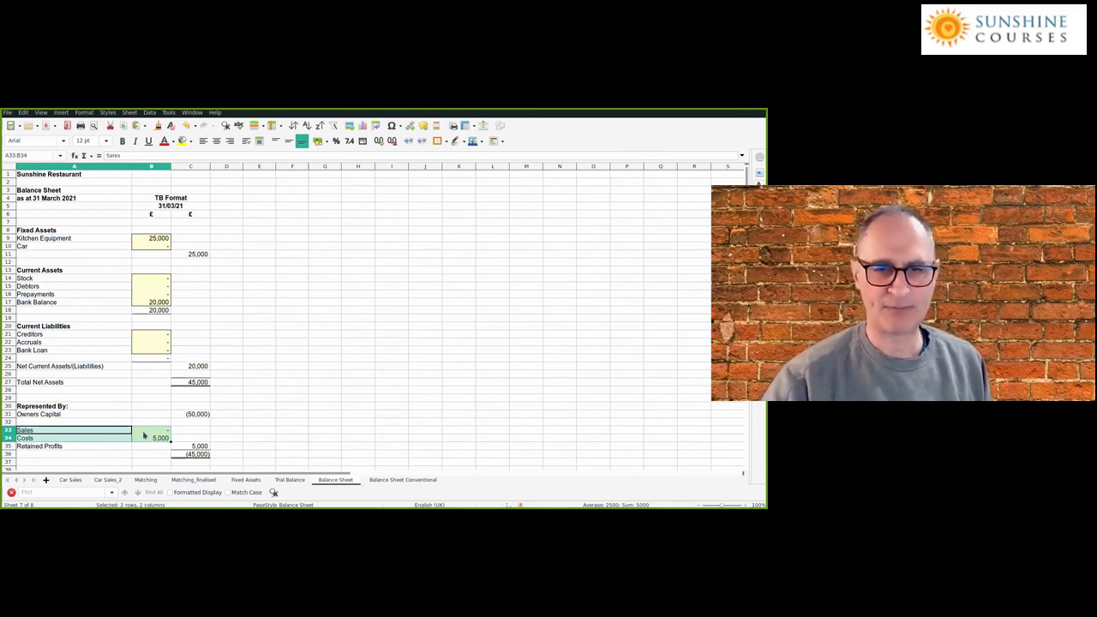
pyautogui.click(144, 432)
pyautogui.moveTo(122, 431); pyautogui.dragTo(155, 437)
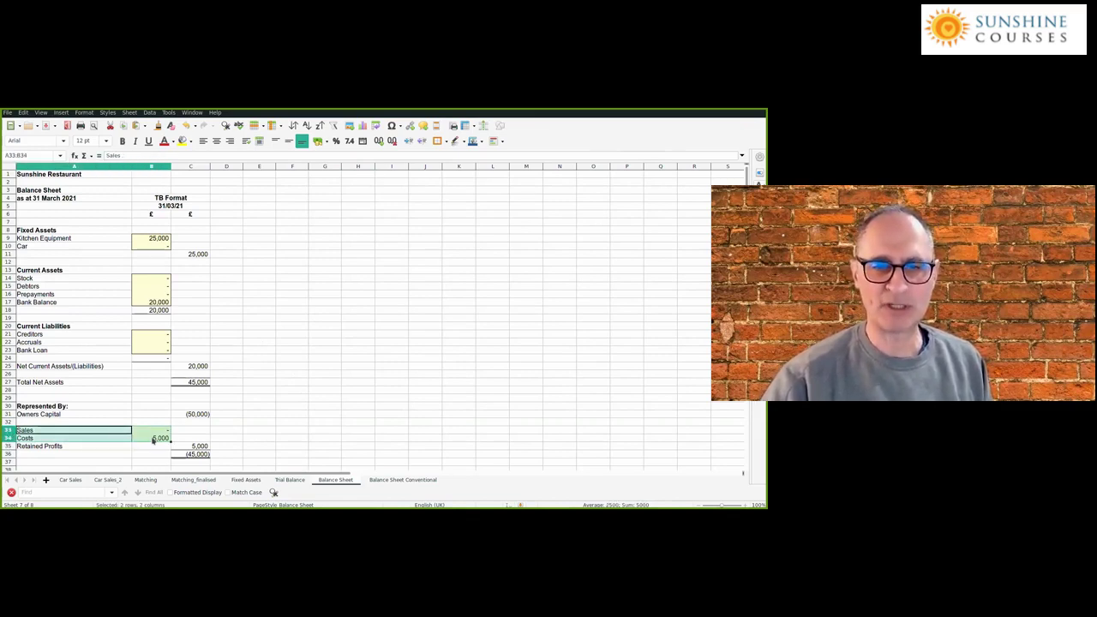
pyautogui.click(200, 447)
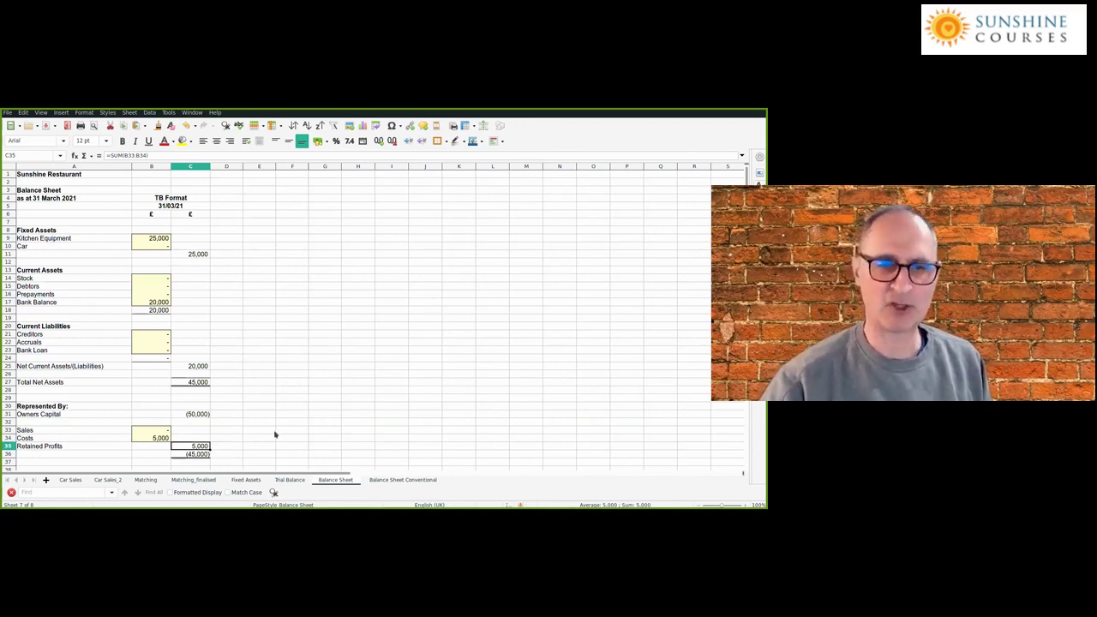
pyautogui.click(198, 454)
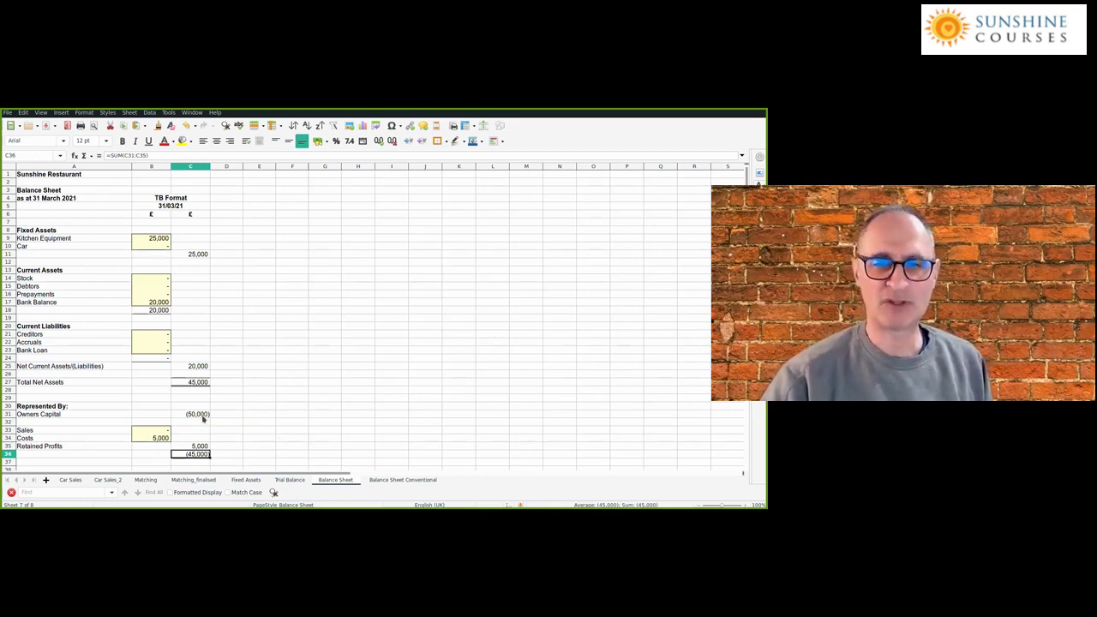
pyautogui.press('Up')
pyautogui.press('Up')
pyautogui.press('Up')
pyautogui.press('Up')
pyautogui.press('Up')
pyautogui.press('Down')
pyautogui.press('Down')
pyautogui.press('Down')
pyautogui.press('Down')
pyautogui.press('Down')
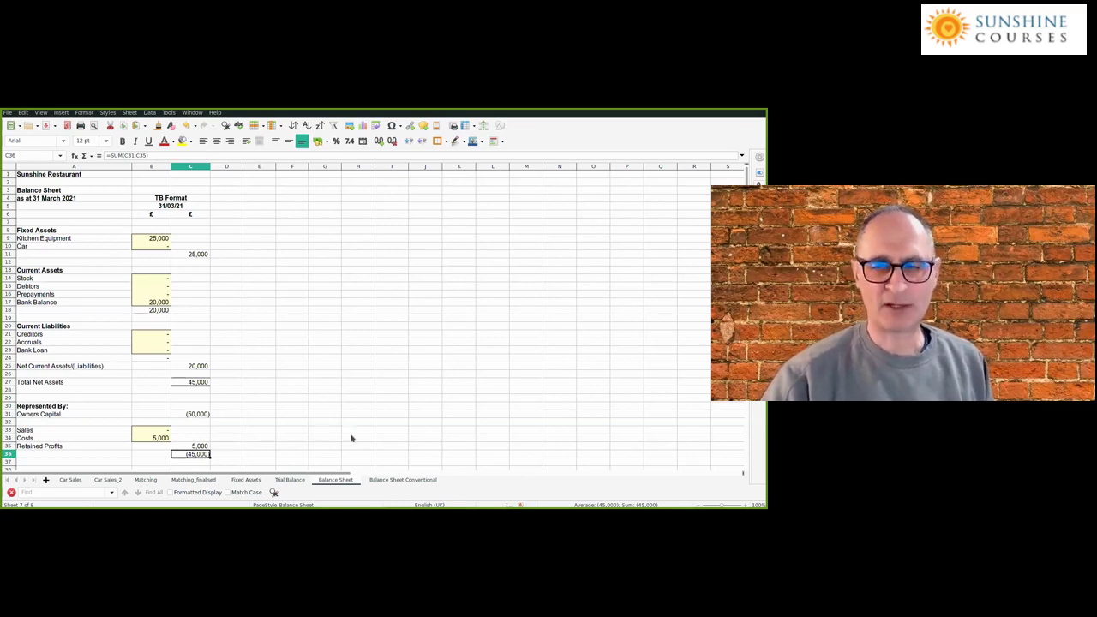
# Step: On Balance Sheet Conventional, check Owners Capital's 50,000 link to the Trial Balance
pyautogui.click(407, 480)
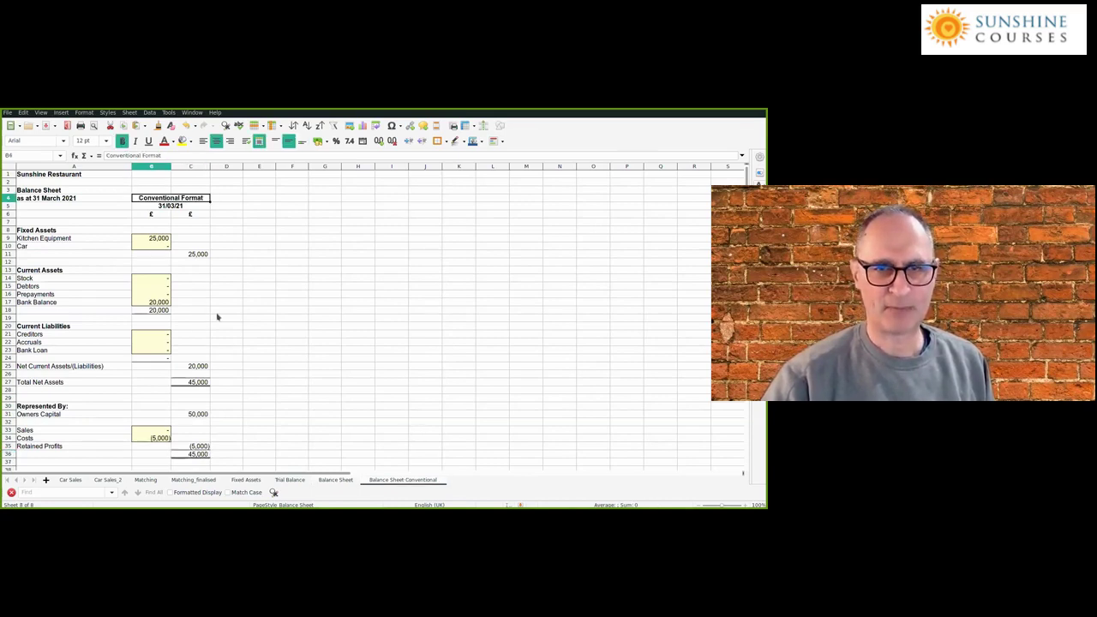
pyautogui.click(199, 415)
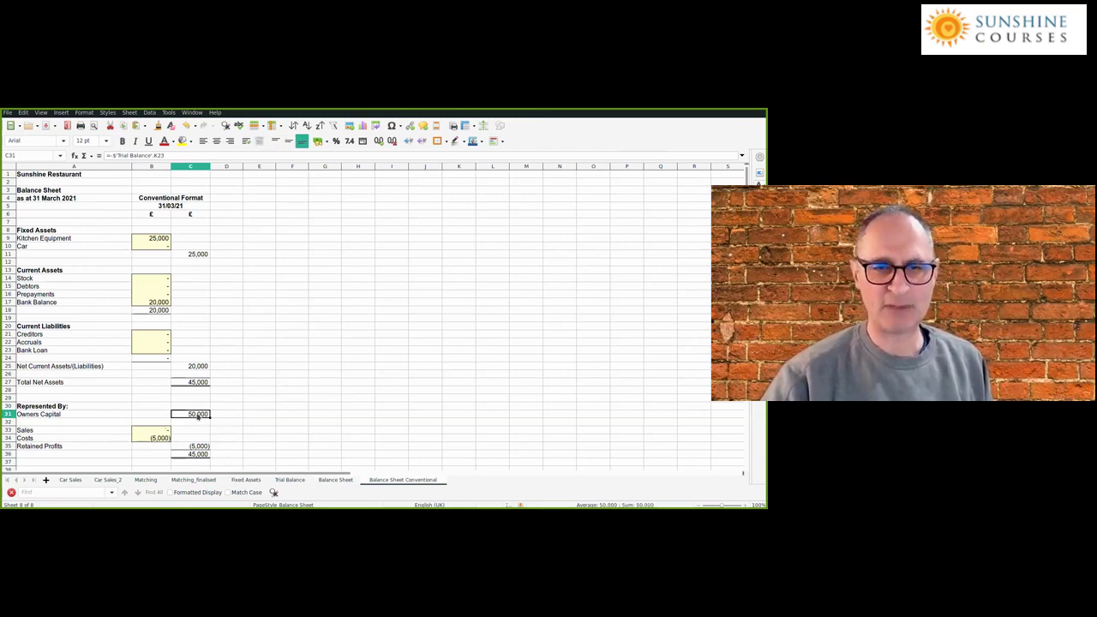
pyautogui.click(279, 418)
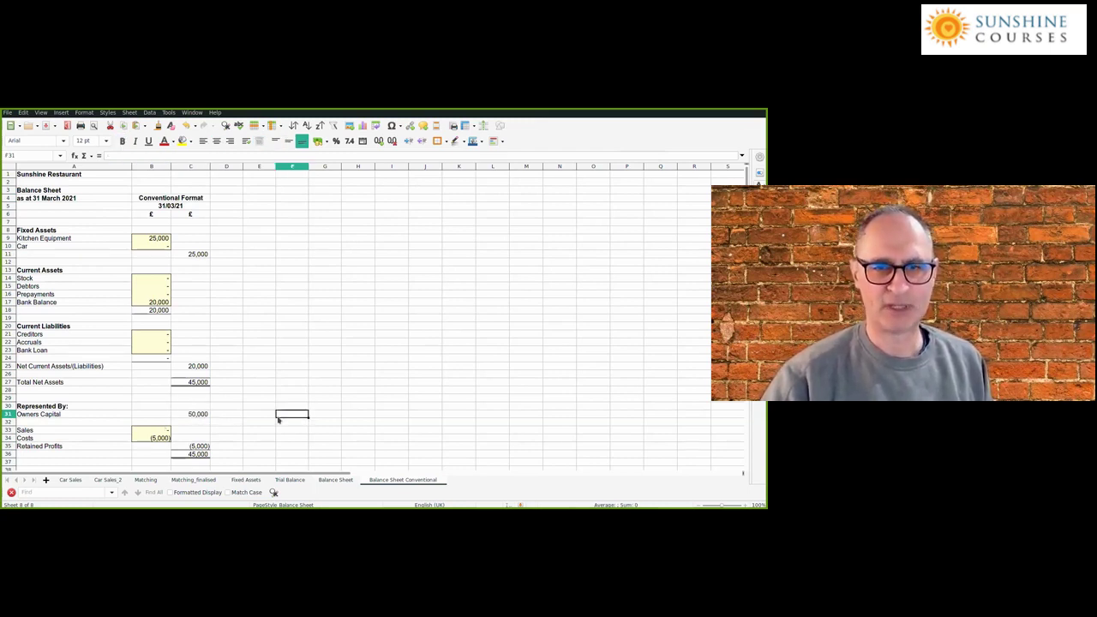
pyautogui.click(196, 416)
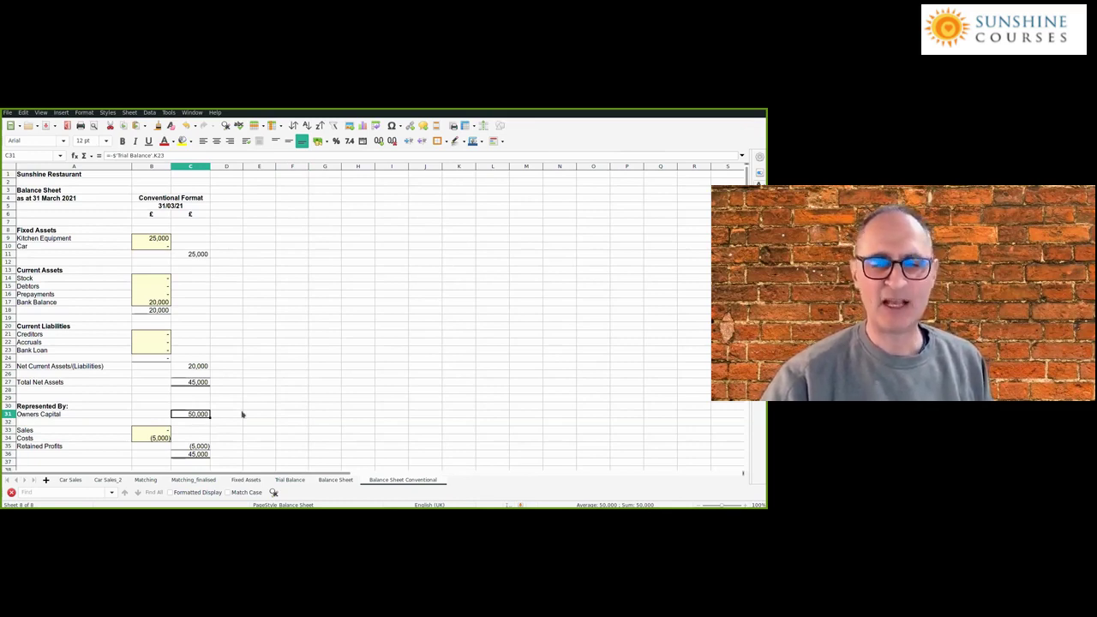
pyautogui.click(238, 415)
# Step: Compare the 45,000 Total Net Assets in the net assets section against Owners Capital
pyautogui.moveTo(205, 384); pyautogui.dragTo(86, 222)
pyautogui.click(200, 298)
pyautogui.click(196, 382)
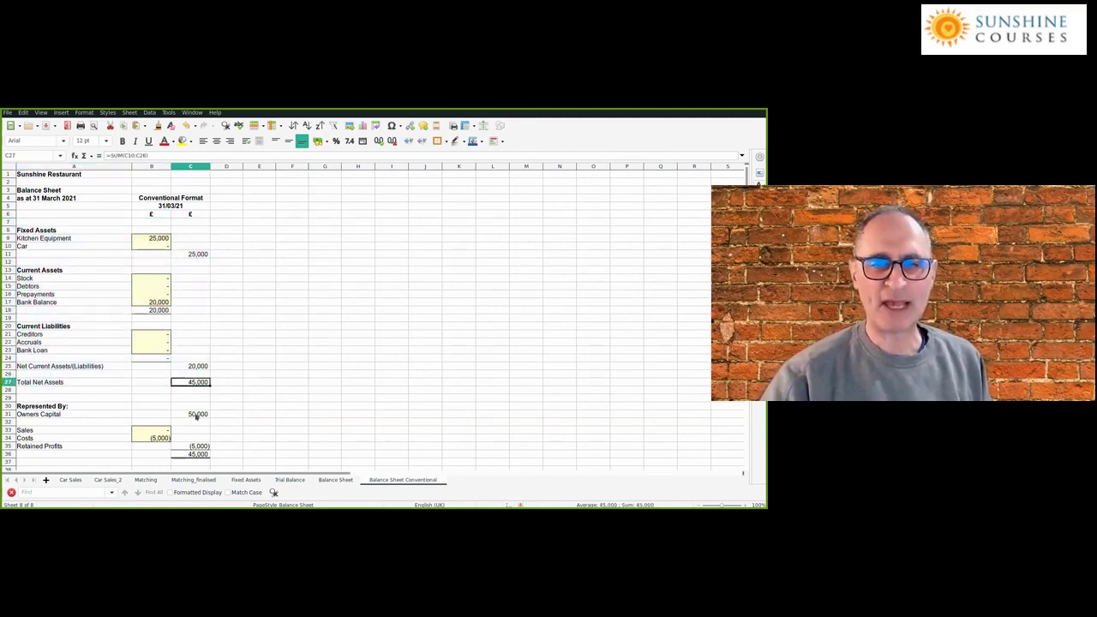
pyautogui.click(197, 415)
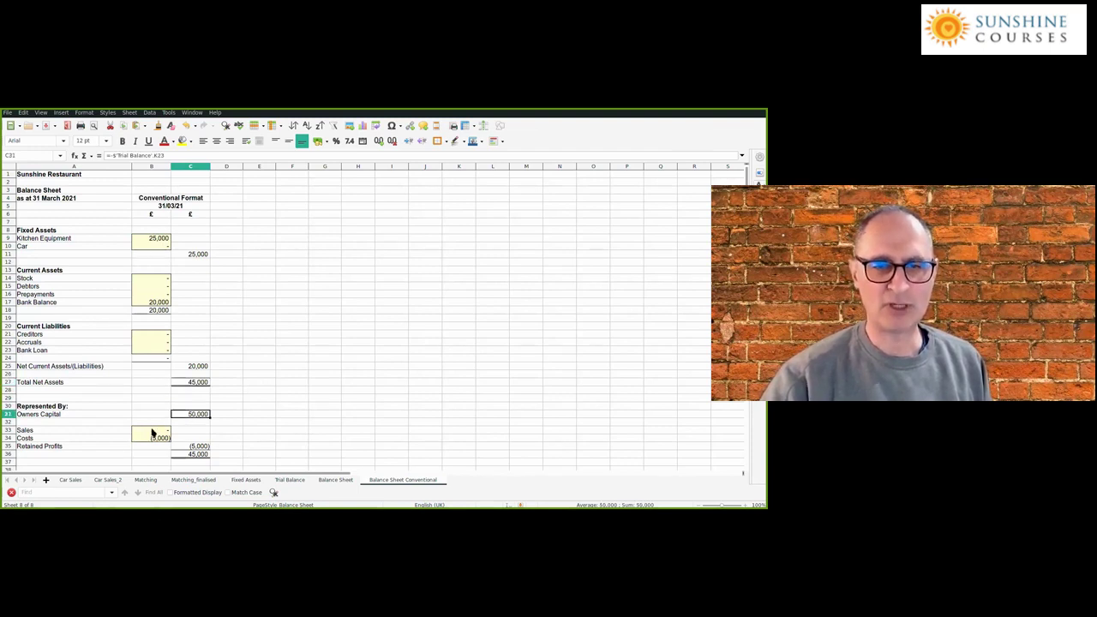
pyautogui.click(237, 420)
pyautogui.click(195, 420)
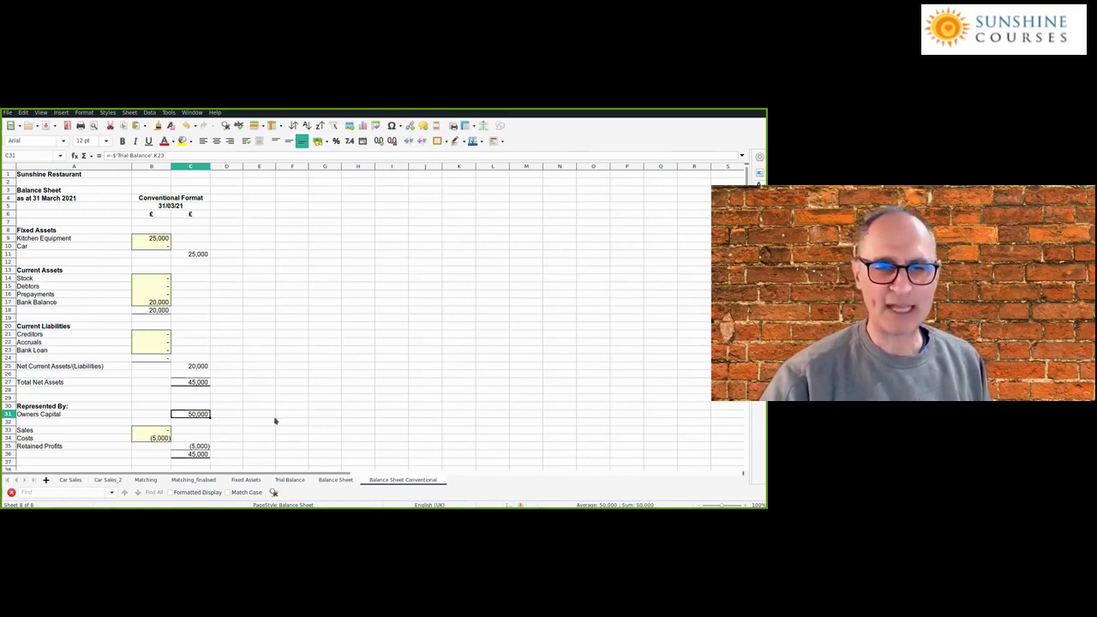
pyautogui.click(276, 421)
pyautogui.click(198, 416)
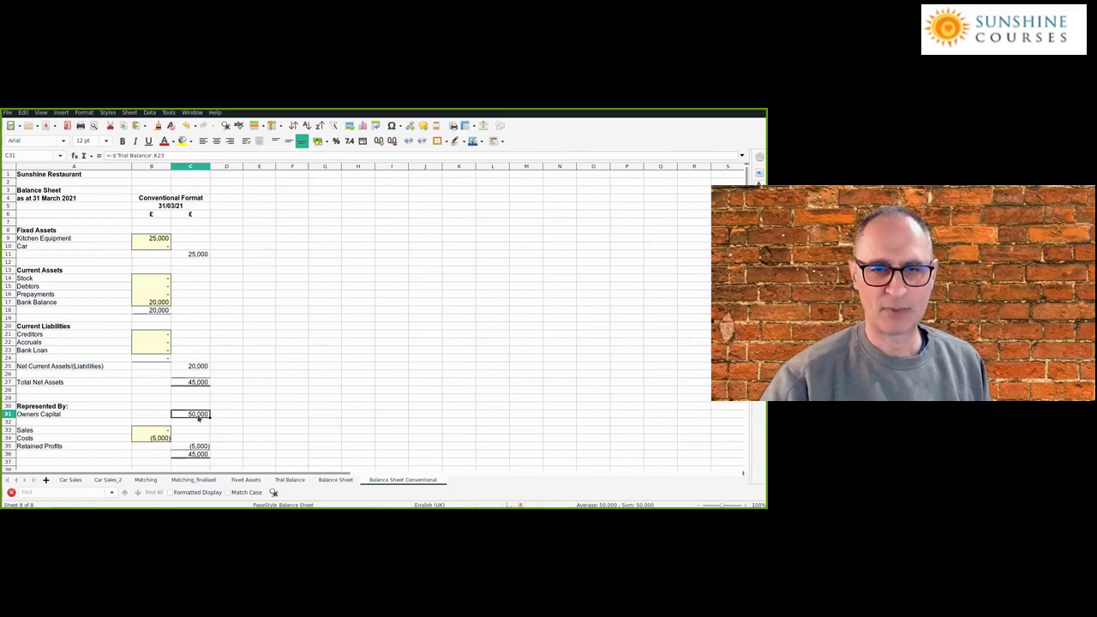
# Step: Check the Sales and Costs links and the (5,000) Retained Profits formula
pyautogui.click(151, 438)
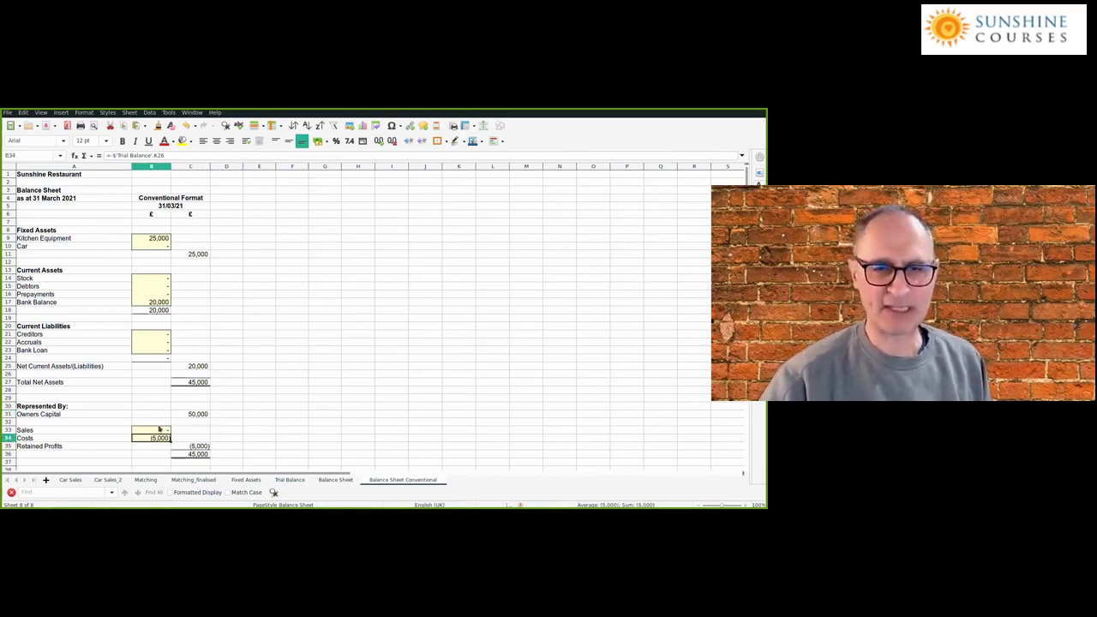
pyautogui.click(157, 431)
pyautogui.click(154, 438)
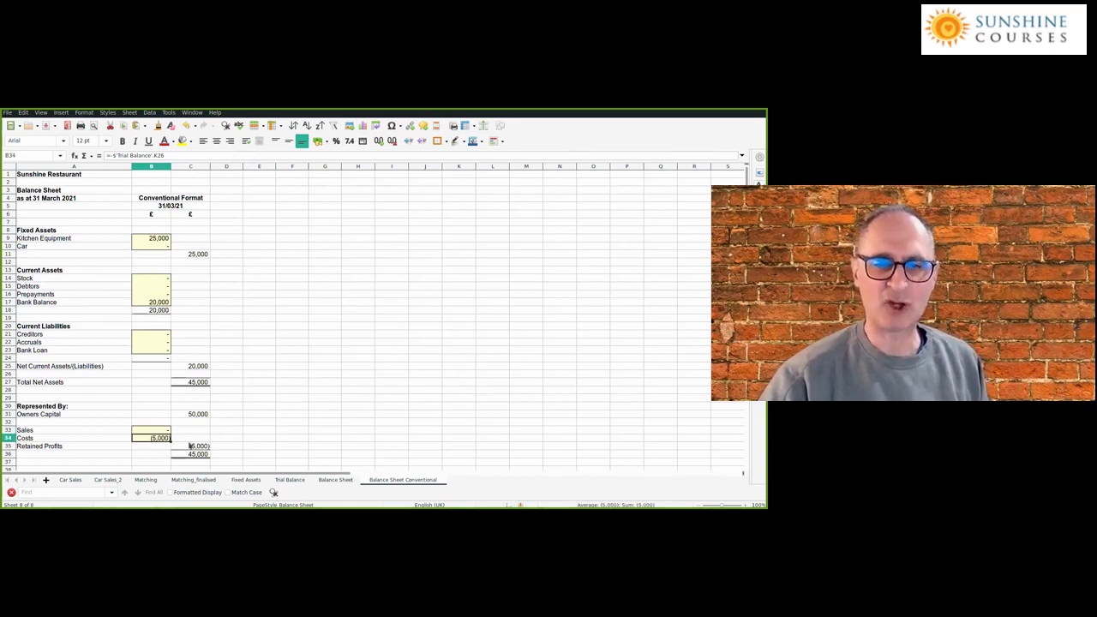
pyautogui.click(199, 446)
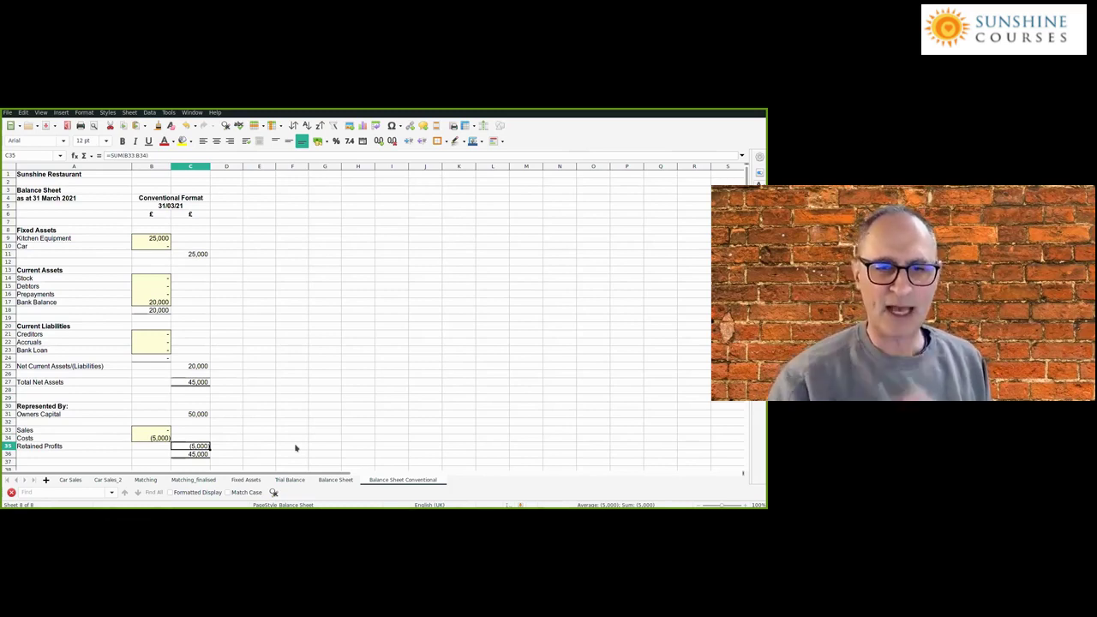
pyautogui.click(240, 447)
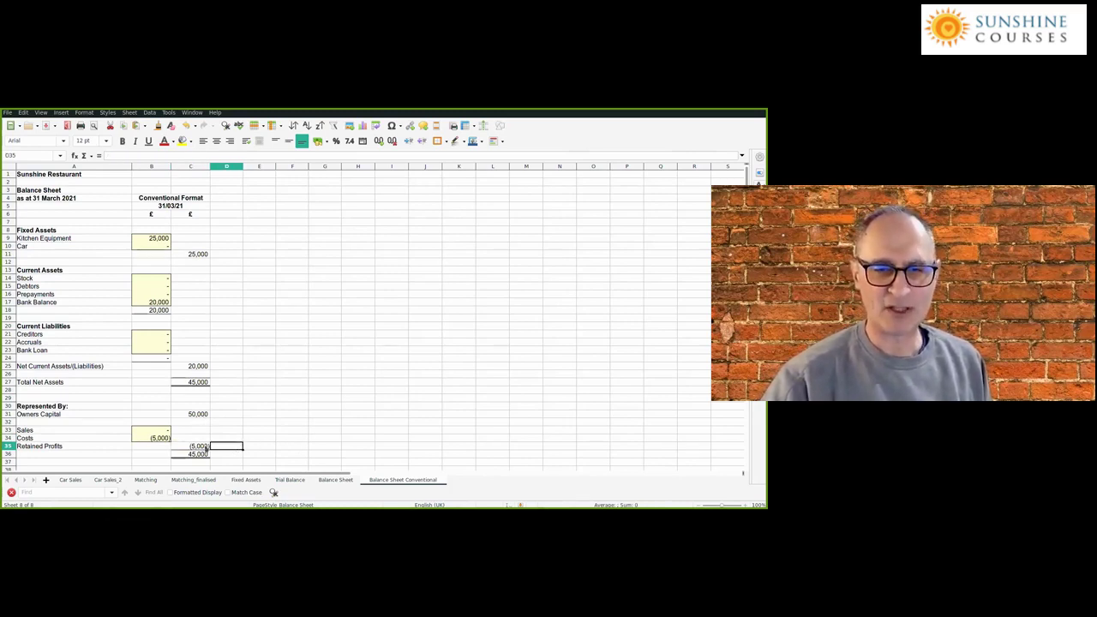
pyautogui.press('Right')
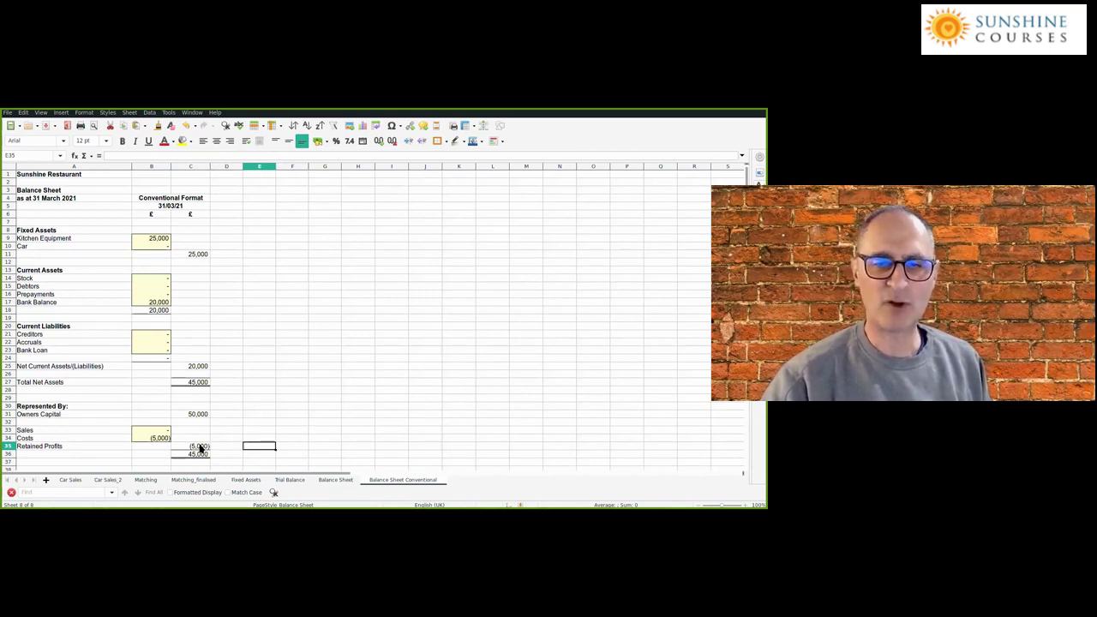
pyautogui.click(200, 447)
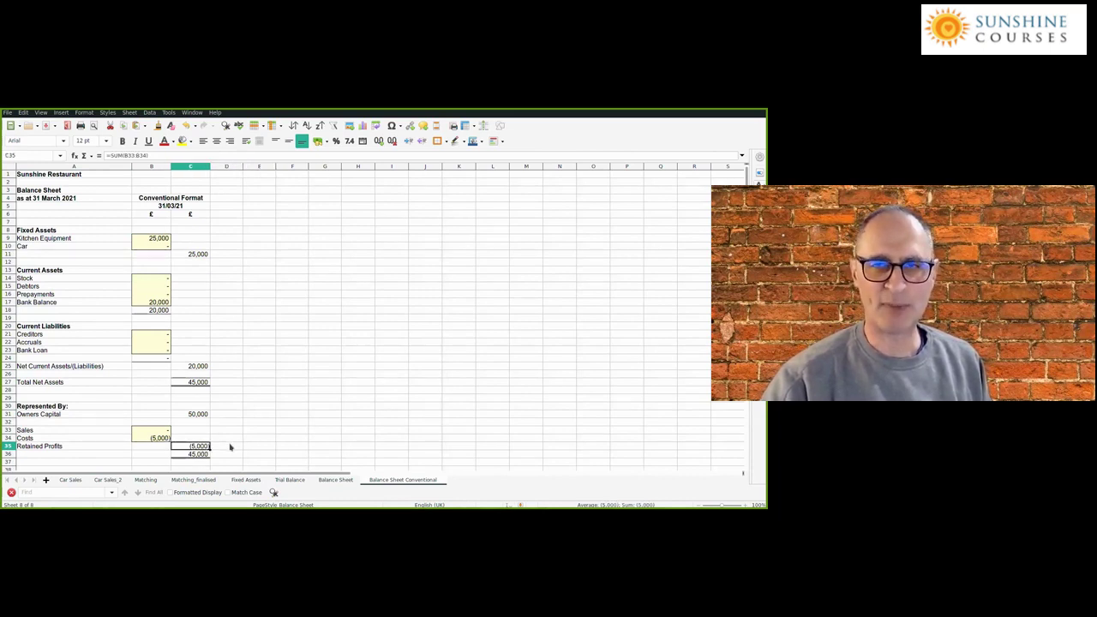
pyautogui.click(230, 443)
pyautogui.click(204, 415)
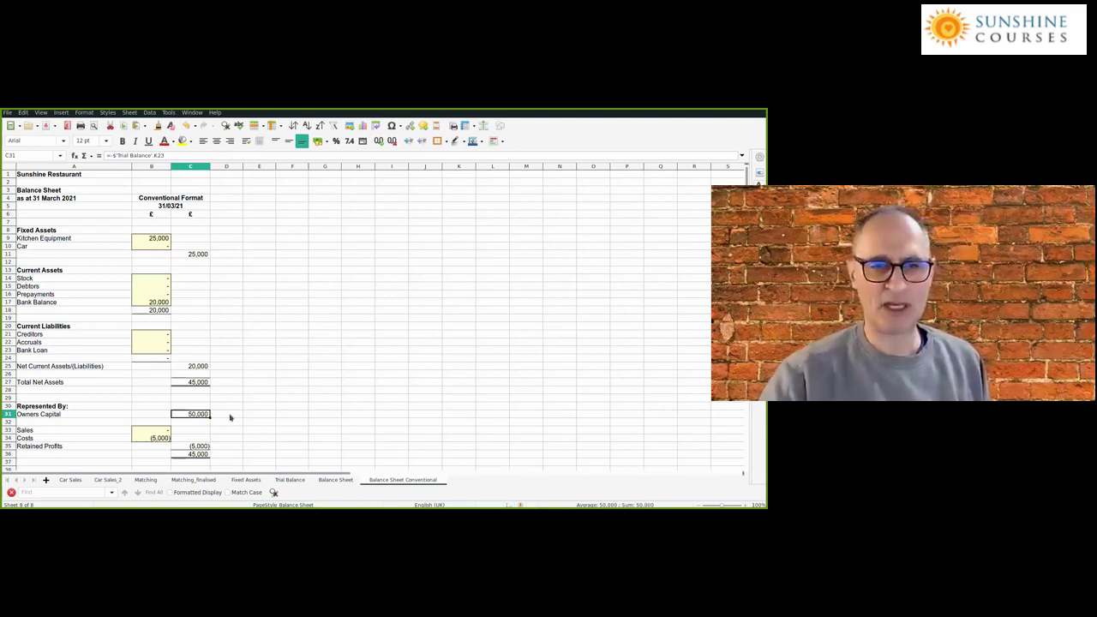
pyautogui.click(232, 417)
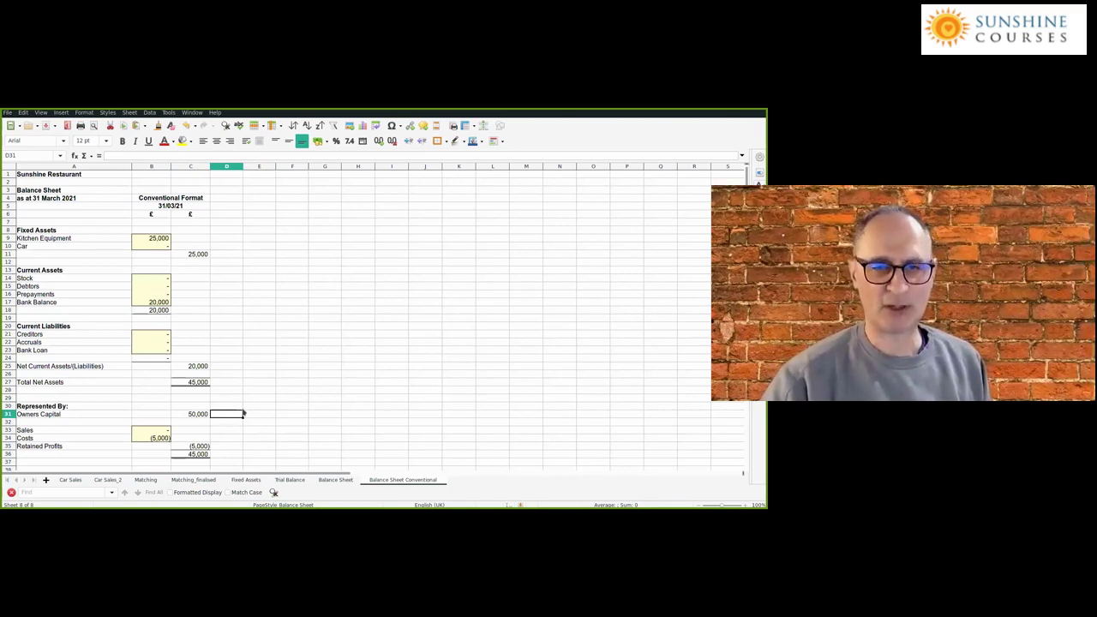
pyautogui.click(199, 416)
pyautogui.moveTo(52, 408); pyautogui.dragTo(199, 455)
pyautogui.click(253, 446)
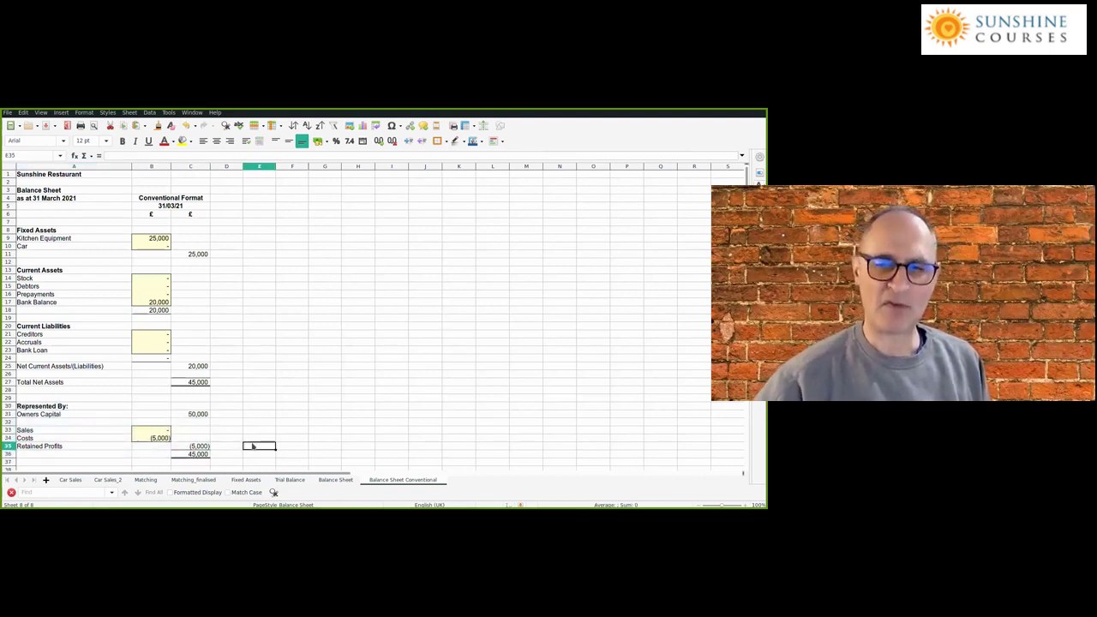
pyautogui.click(199, 415)
pyautogui.click(160, 435)
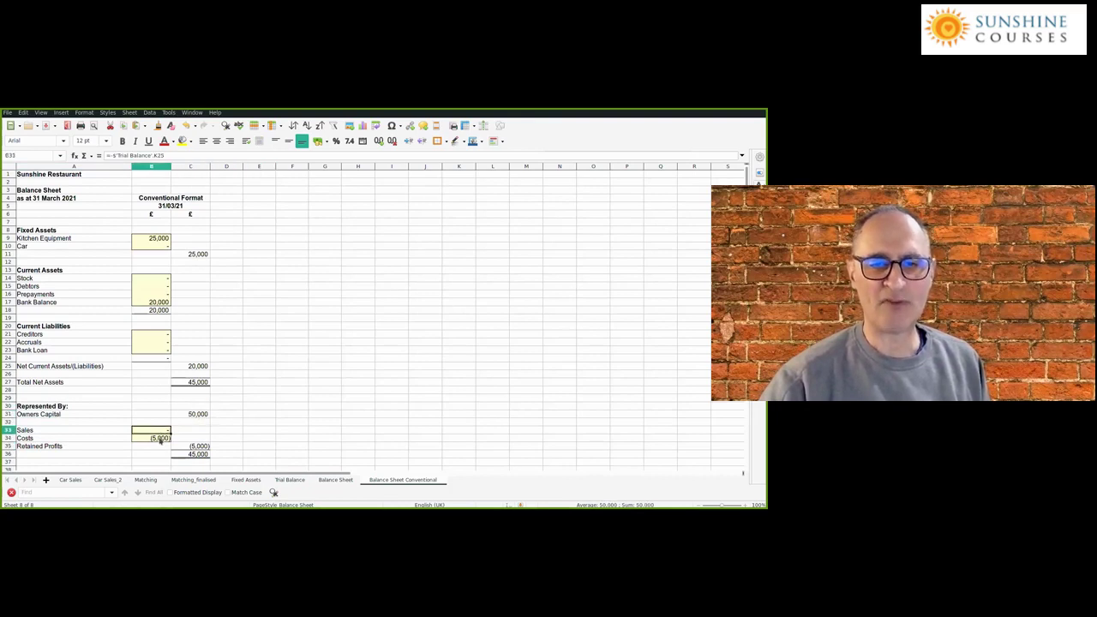
pyautogui.click(215, 417)
pyautogui.click(194, 416)
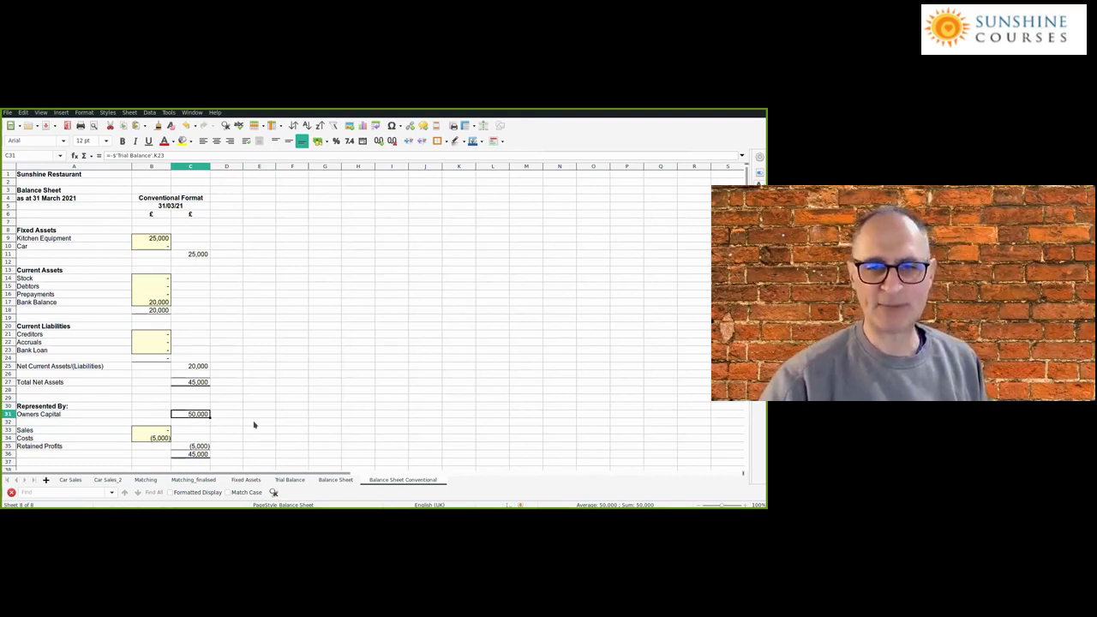
pyautogui.click(298, 410)
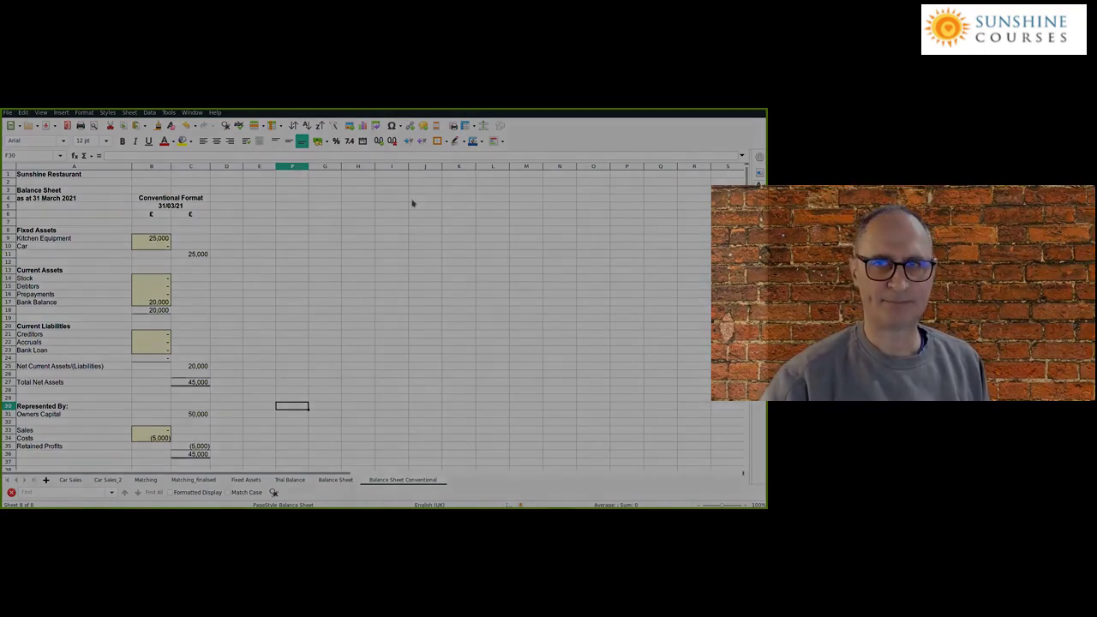